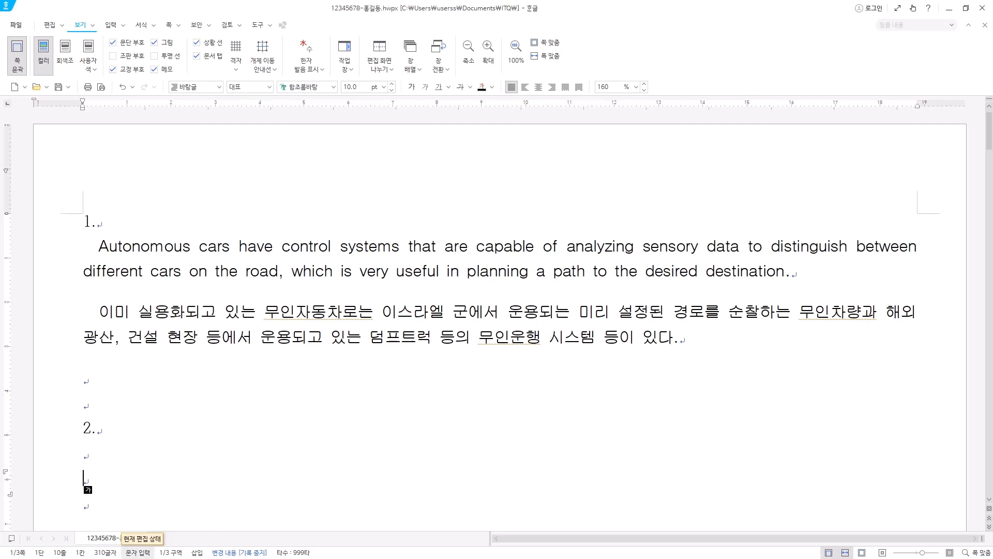
Step: Start a new table on the empty line below "2." with 5 rows and 6 columns
{"action": "scroll", "coordinate": [315, 326], "scroll_direction": "down", "scroll_amount": 3}
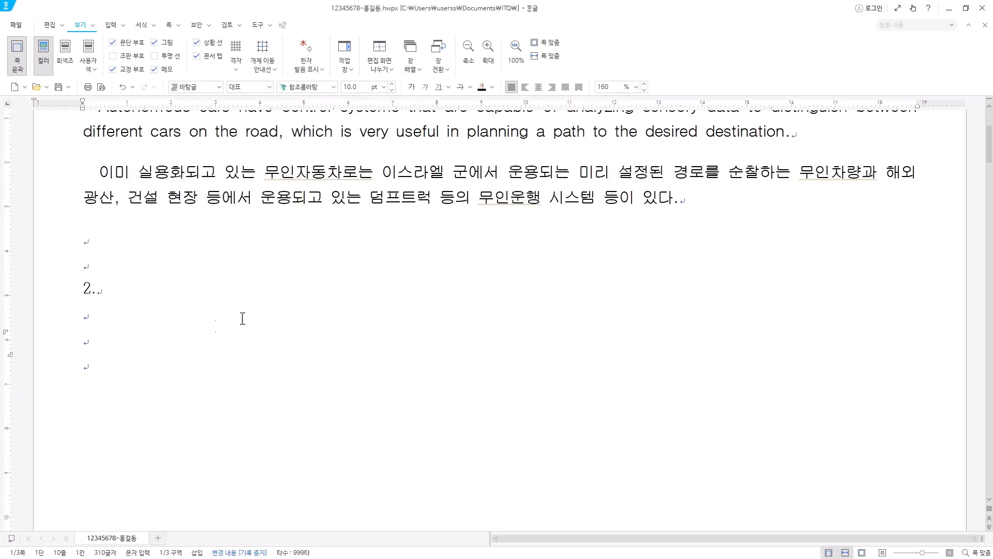
{"action": "left_click", "coordinate": [103, 312]}
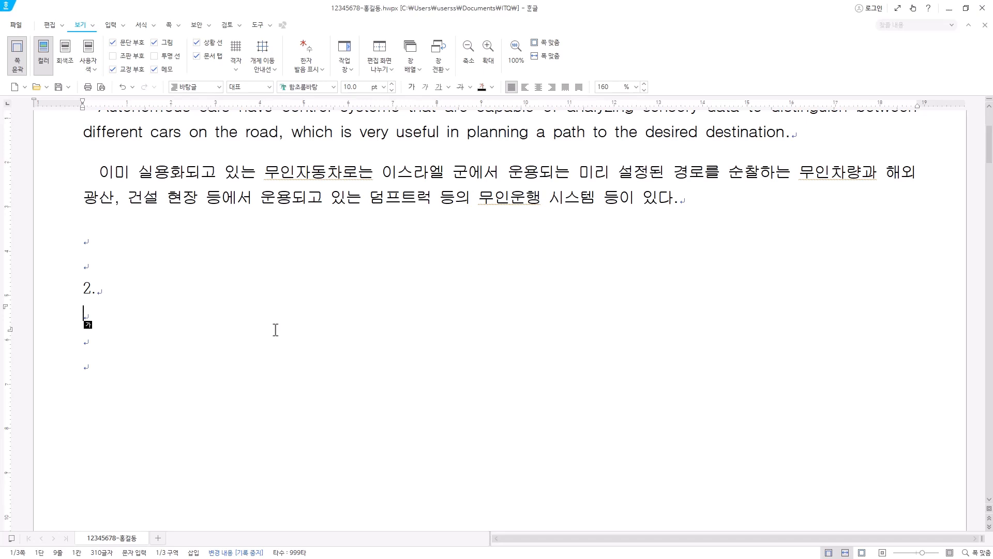
{"action": "left_click", "coordinate": [142, 322]}
{"action": "left_click", "coordinate": [111, 26]}
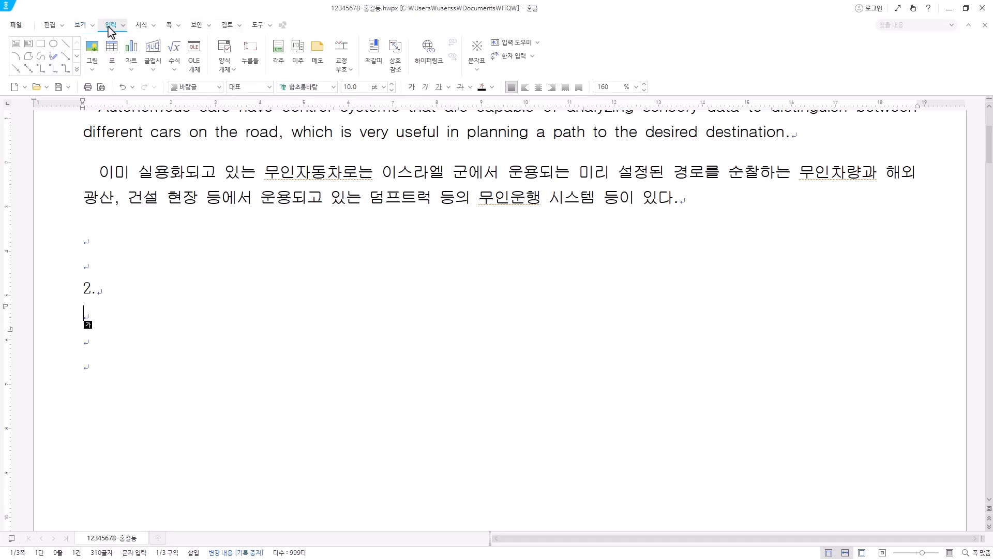
{"action": "left_click", "coordinate": [113, 54]}
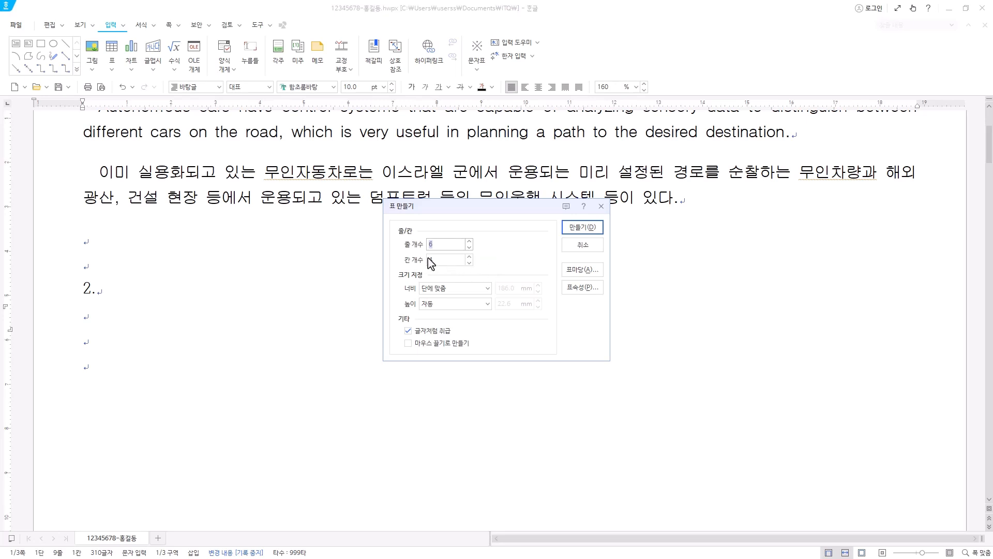
{"action": "left_click", "coordinate": [470, 248]}
{"action": "left_click", "coordinate": [439, 260]}
{"action": "type", "text": "6"}
Step: Create the table with width 단에 맞춤, height 자동, 글자처럼 취급 enabled and 마우스 끌기로 만들기 off
{"action": "left_click", "coordinate": [488, 288]}
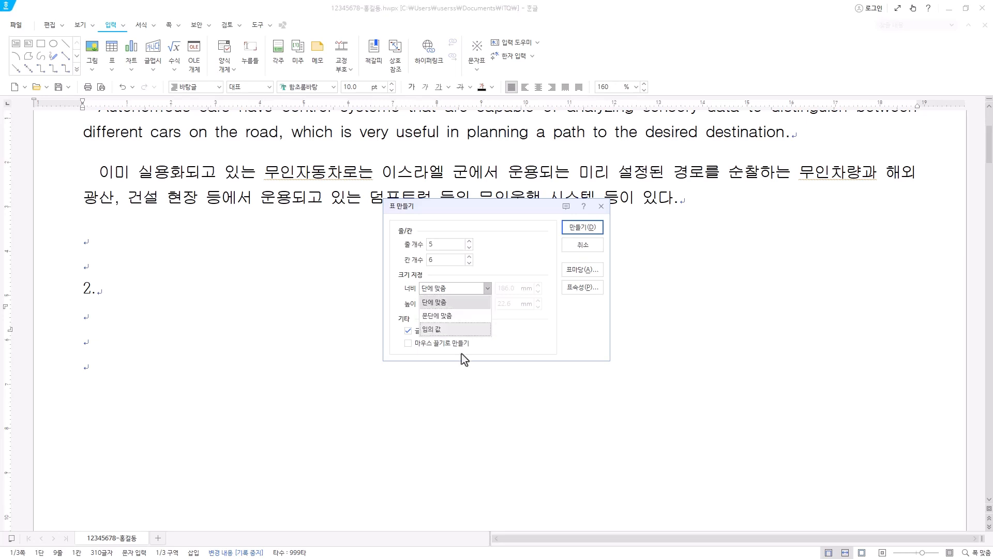
{"action": "left_click", "coordinate": [486, 304]}
{"action": "left_click", "coordinate": [489, 304]}
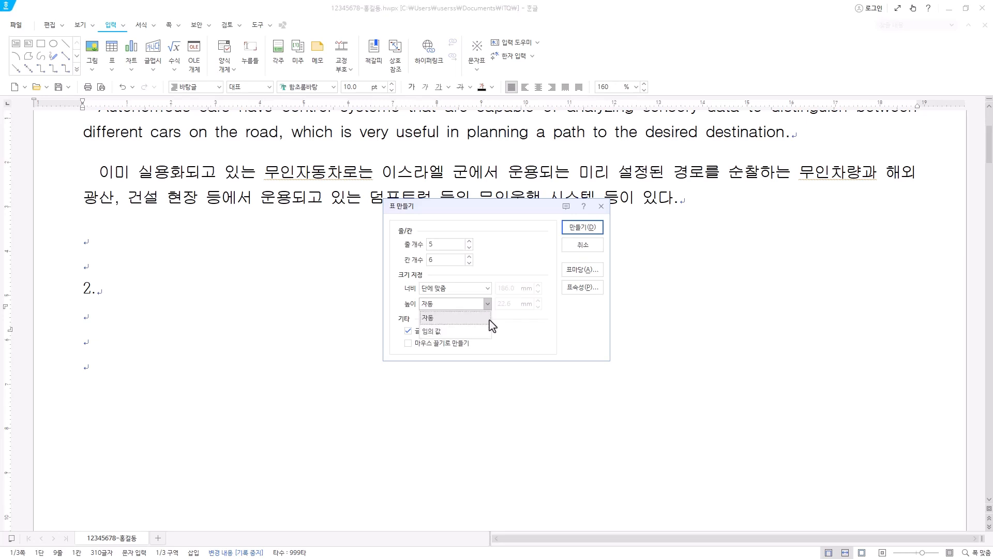
{"action": "left_click", "coordinate": [489, 320]}
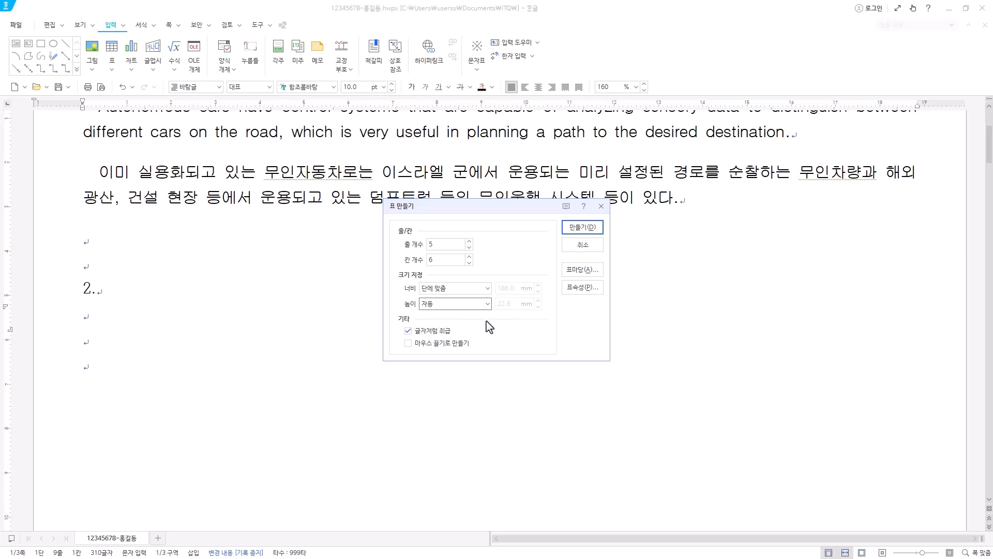
{"action": "left_click", "coordinate": [411, 346]}
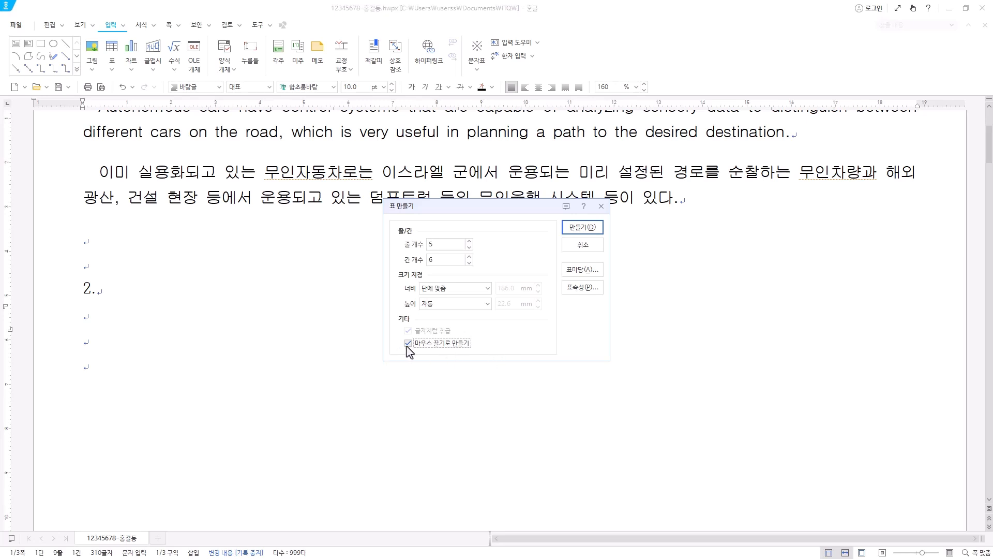
{"action": "left_click", "coordinate": [407, 345]}
{"action": "left_click", "coordinate": [590, 233]}
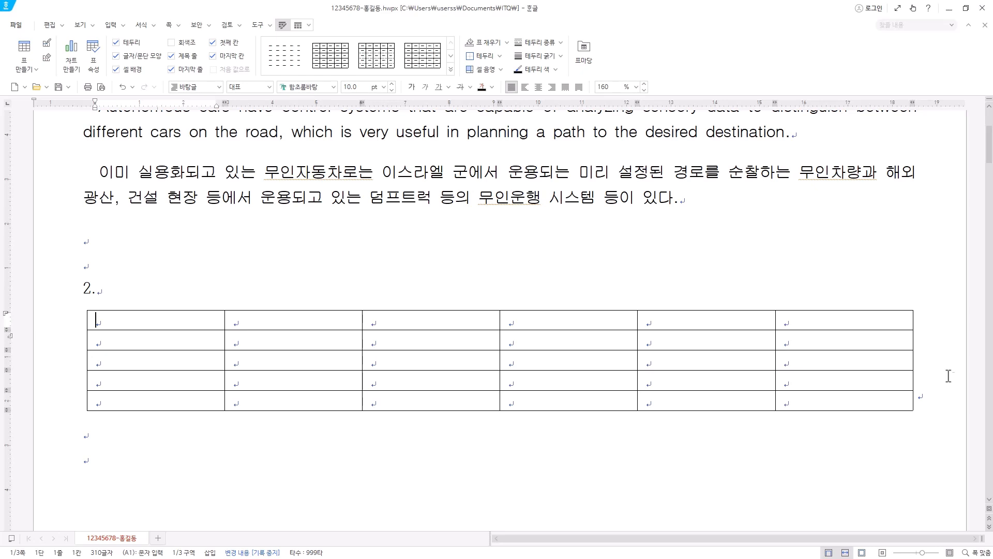
Step: Fill the table with headings 종목, 매출액, 영업이익, 순이익, 주가수익비율 and 주가순자산비율, the 테크닉스, 셀프드라이빙 and 일렉트로 data, and the 평균 label
{"action": "key", "text": "Hangul"}
{"action": "key", "text": "Down"}
{"action": "key", "text": "Down"}
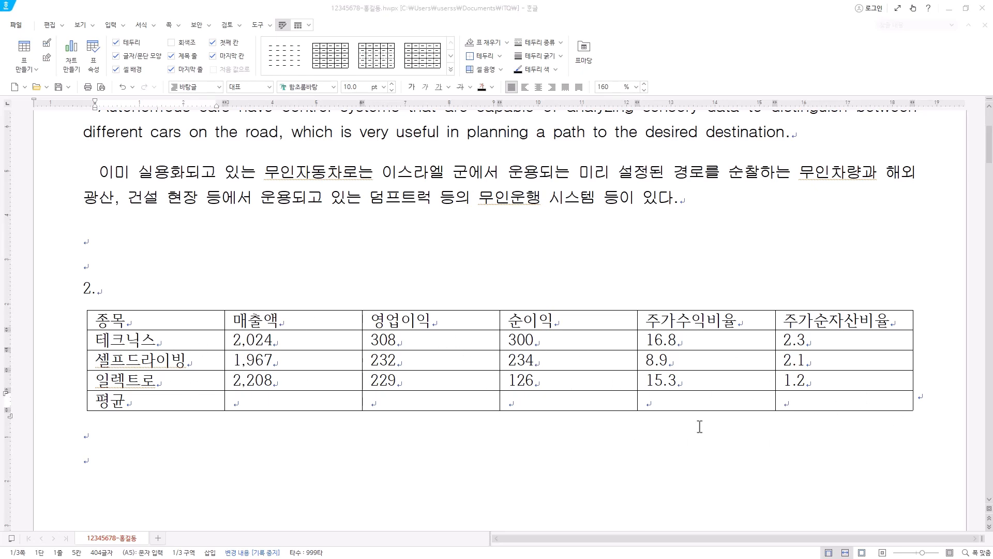
Step: Remove the thousands commas from the three 매출액 values
{"action": "left_click", "coordinate": [241, 343]}
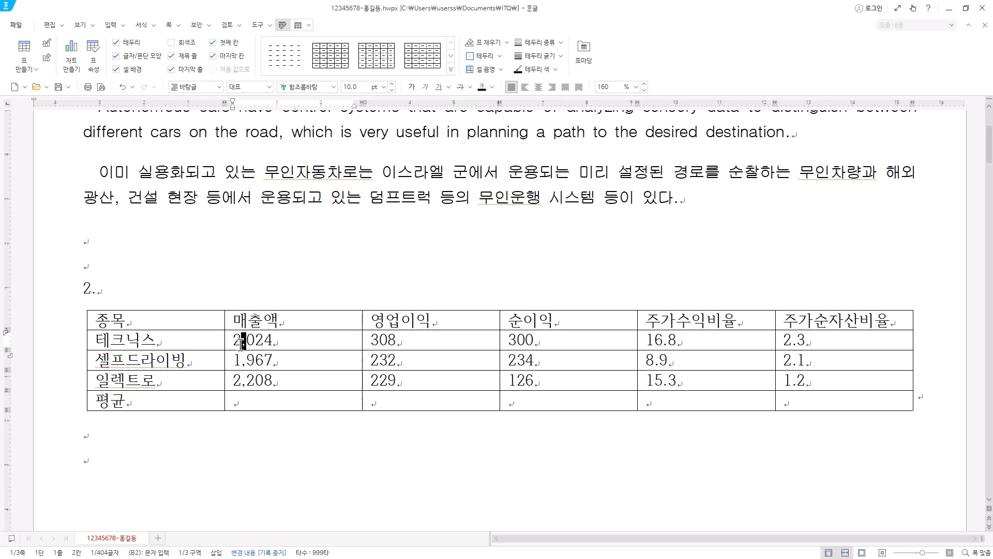
{"action": "left_click", "coordinate": [249, 343]}
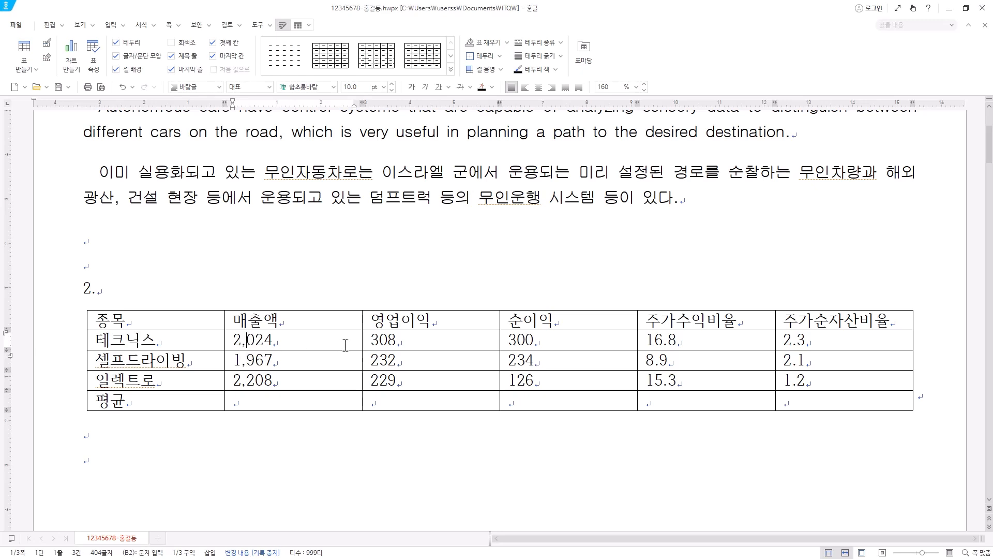
{"action": "key", "text": "BackSpace"}
{"action": "left_click", "coordinate": [247, 361]}
{"action": "key", "text": "BackSpace"}
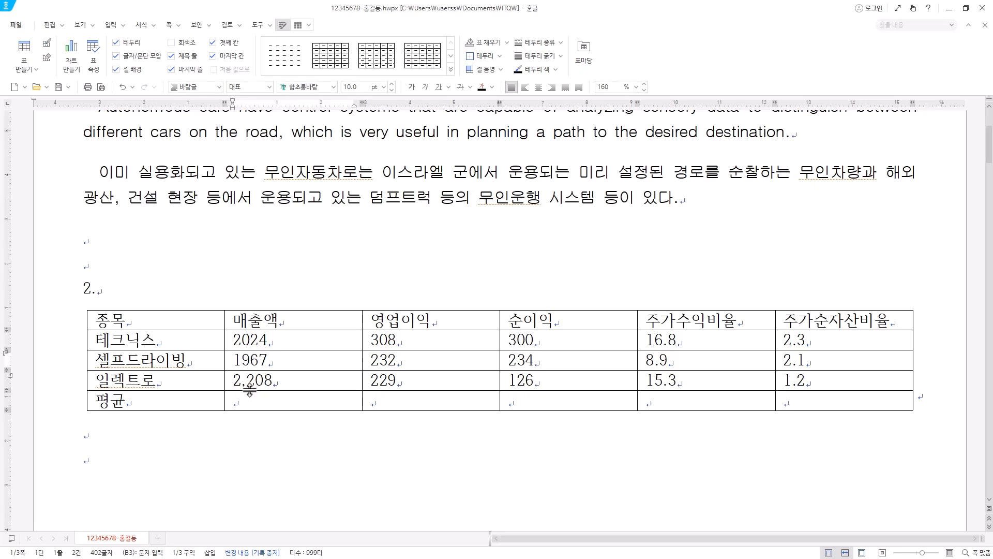
{"action": "left_click", "coordinate": [249, 383]}
{"action": "key", "text": "BackSpace"}
Step: Insert 1,000-unit separator commas in the numeric cells of the 테크닉스, 셀프드라이빙 and 일렉트로 rows
{"action": "left_click_drag", "start_coordinate": [258, 339], "coordinate": [829, 384]}
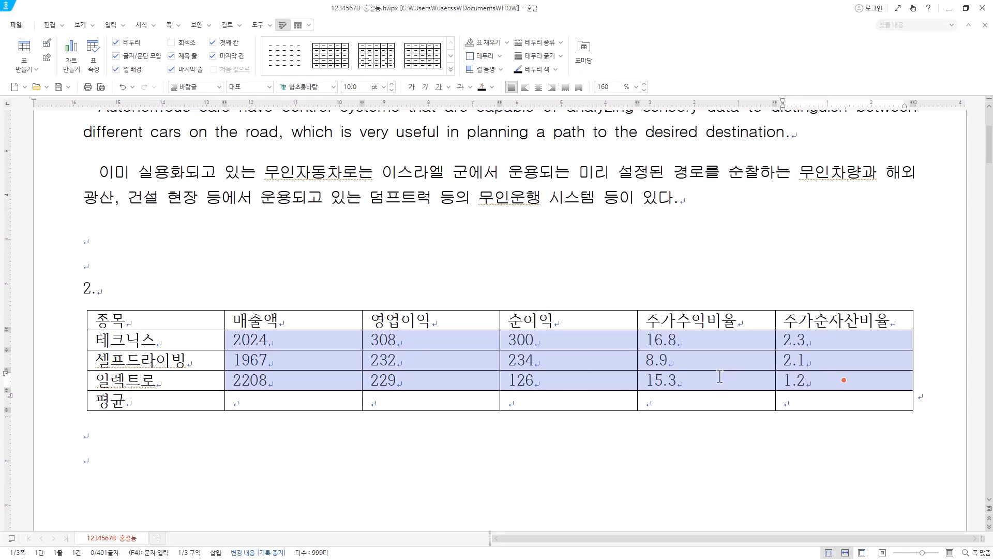
{"action": "scroll", "coordinate": [587, 339], "scroll_direction": "down", "scroll_amount": 3}
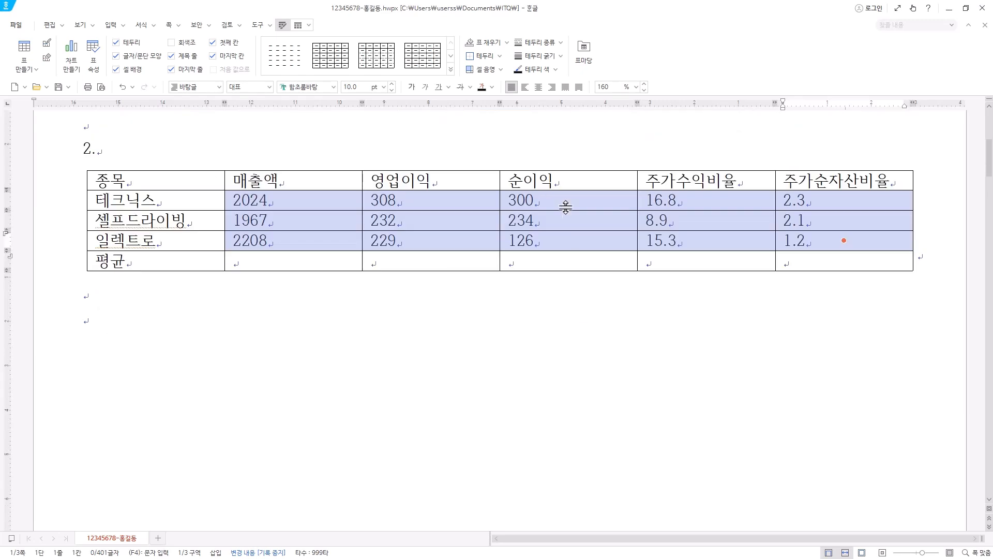
{"action": "right_click", "coordinate": [578, 202]}
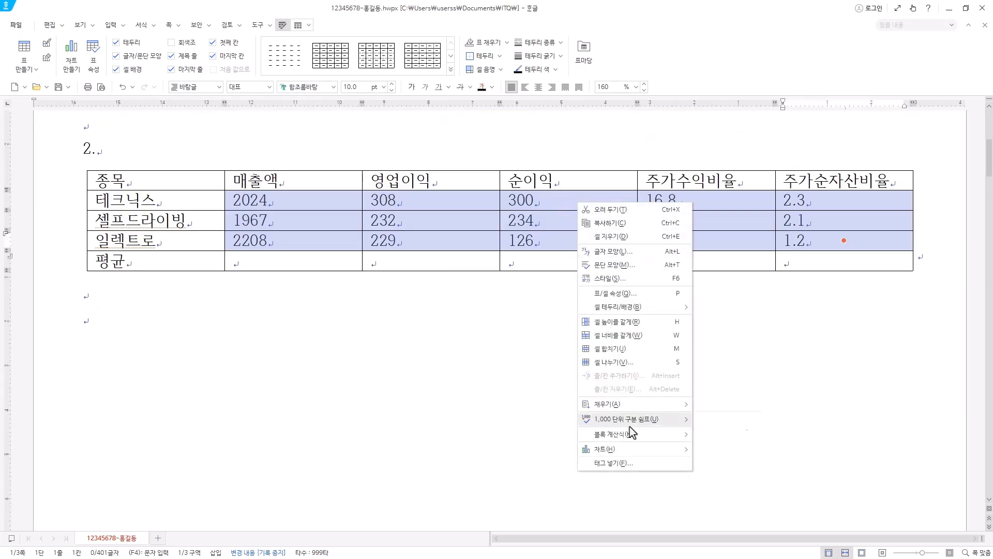
{"action": "mouse_move", "coordinate": [630, 425]}
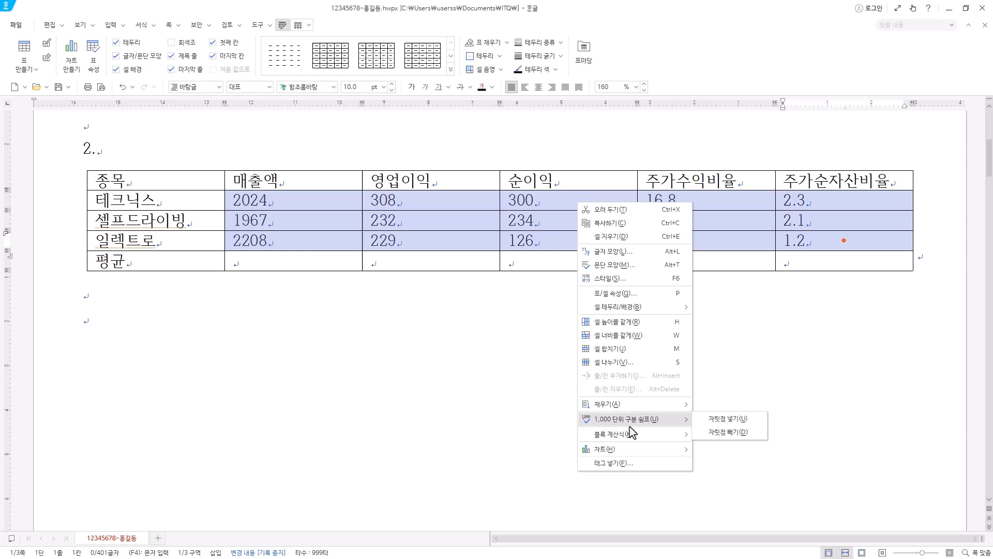
{"action": "left_click", "coordinate": [739, 422]}
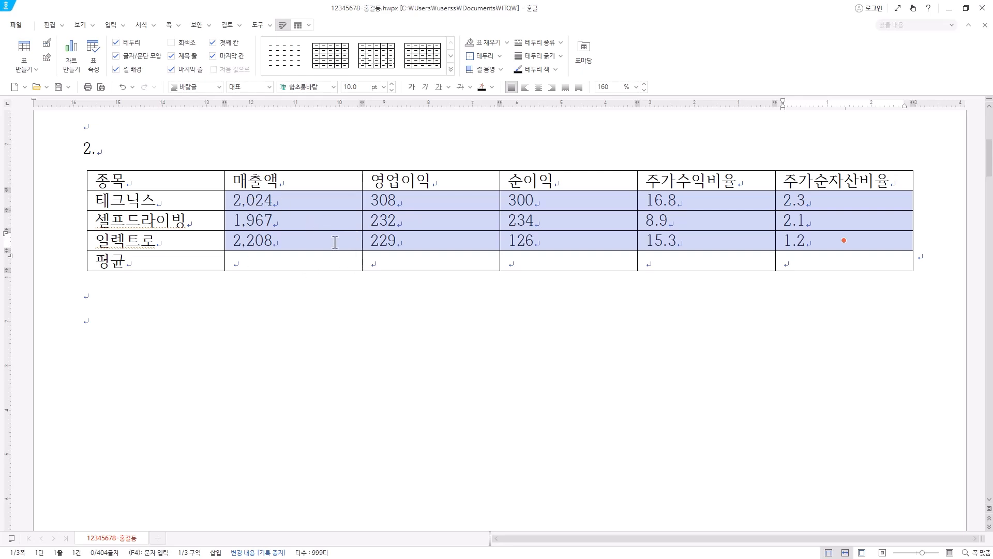
Step: Set the font of all table cells to 돋움
{"action": "left_click", "coordinate": [156, 180]}
{"action": "left_click_drag", "start_coordinate": [169, 185], "coordinate": [893, 275]}
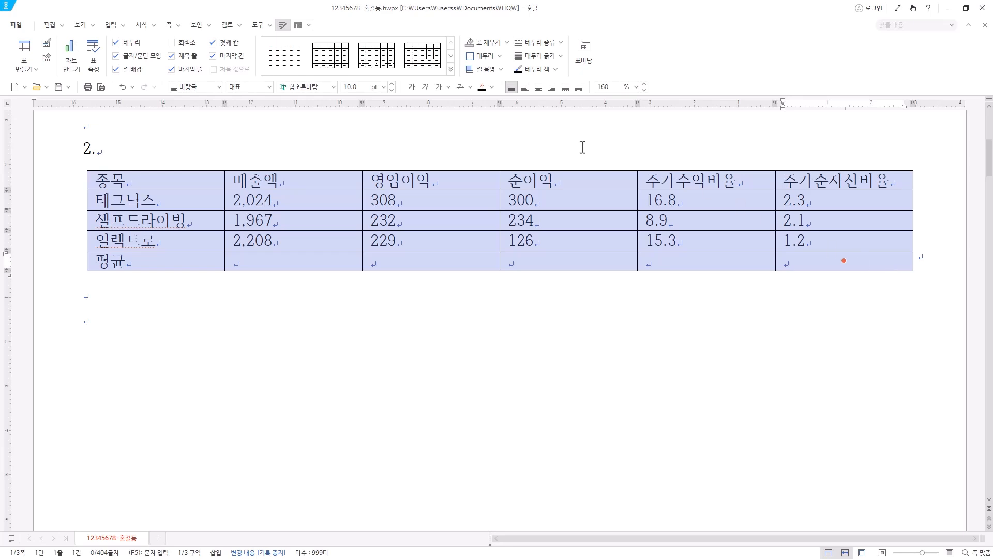
{"action": "left_click", "coordinate": [334, 88]}
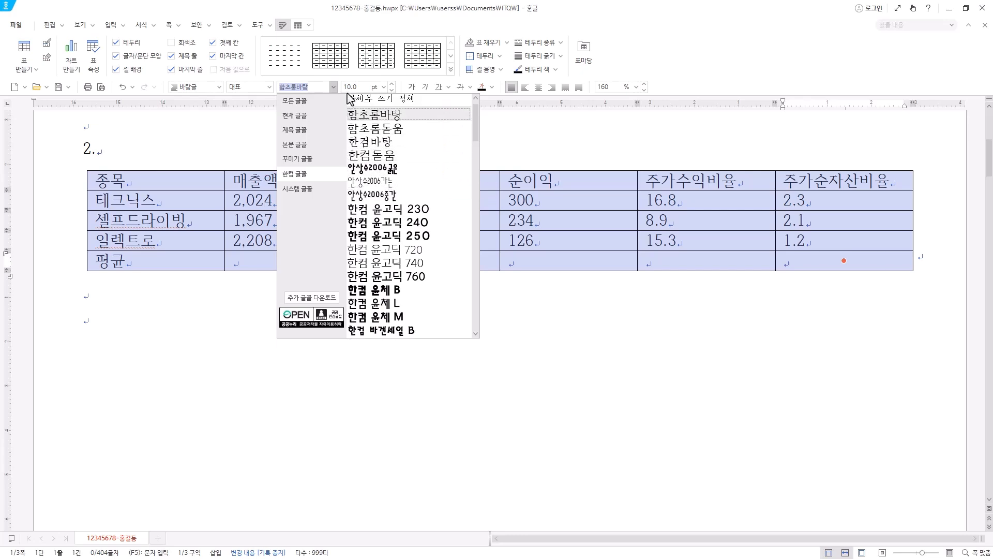
{"action": "left_click", "coordinate": [306, 103]}
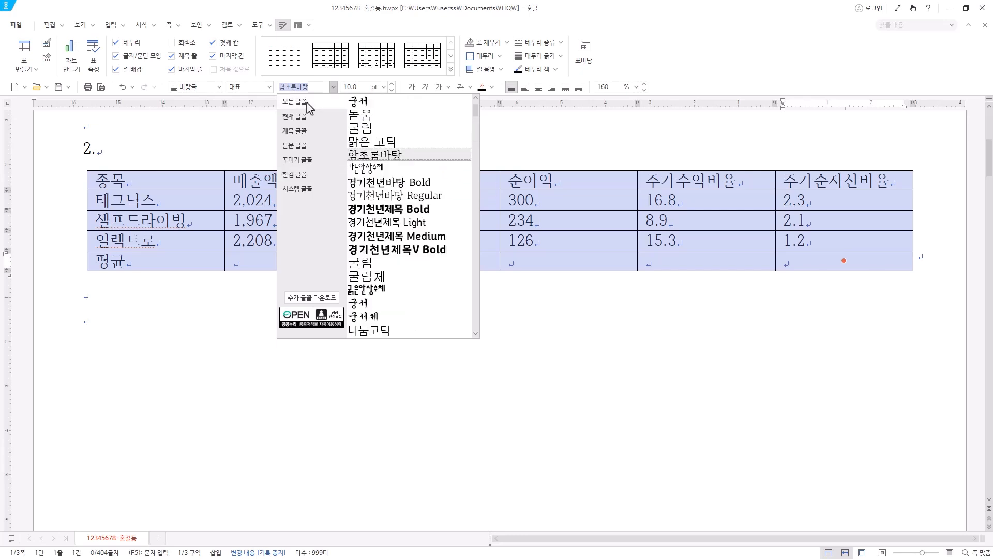
{"action": "left_click", "coordinate": [384, 22]}
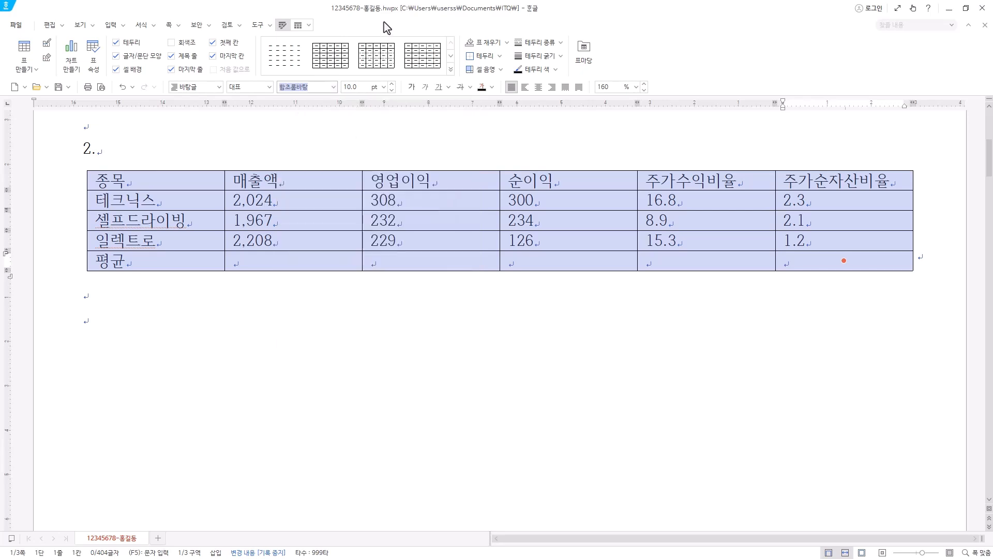
{"action": "left_click", "coordinate": [332, 86]}
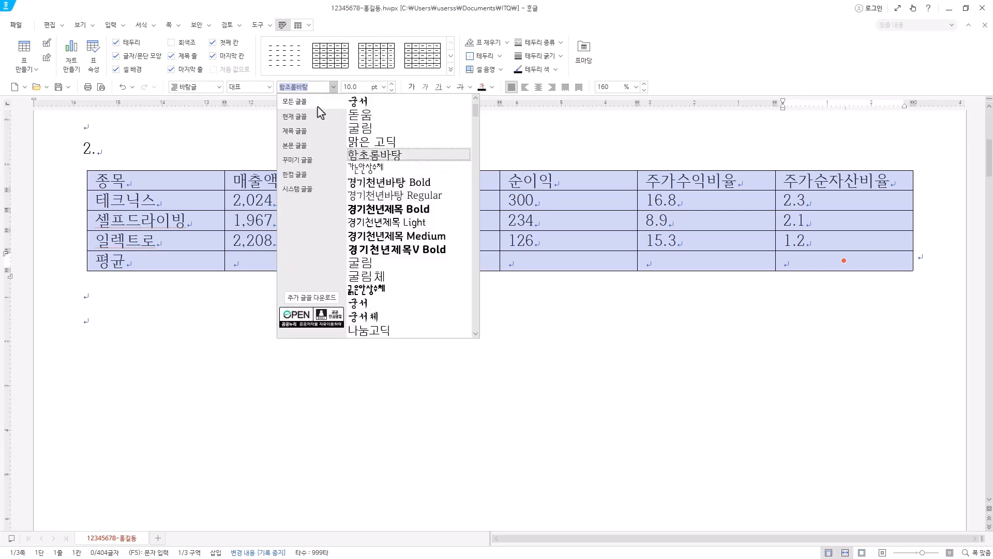
{"action": "left_click", "coordinate": [333, 88]}
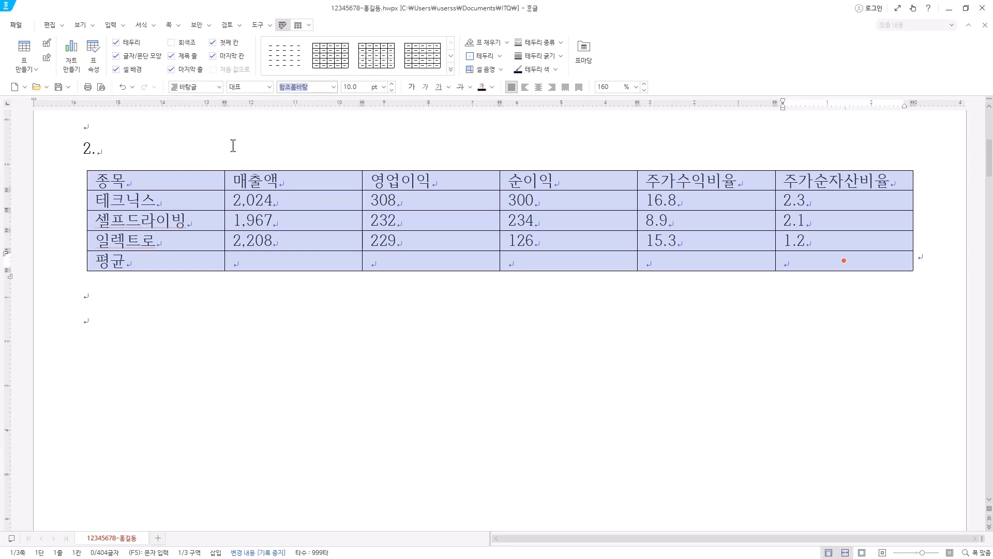
{"action": "type", "text": "돋"}
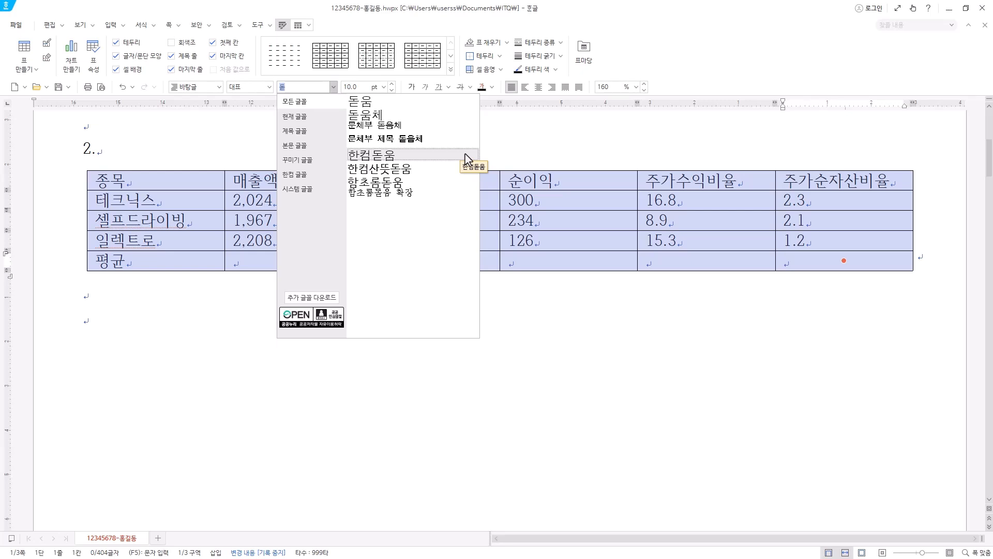
{"action": "type", "text": "움"}
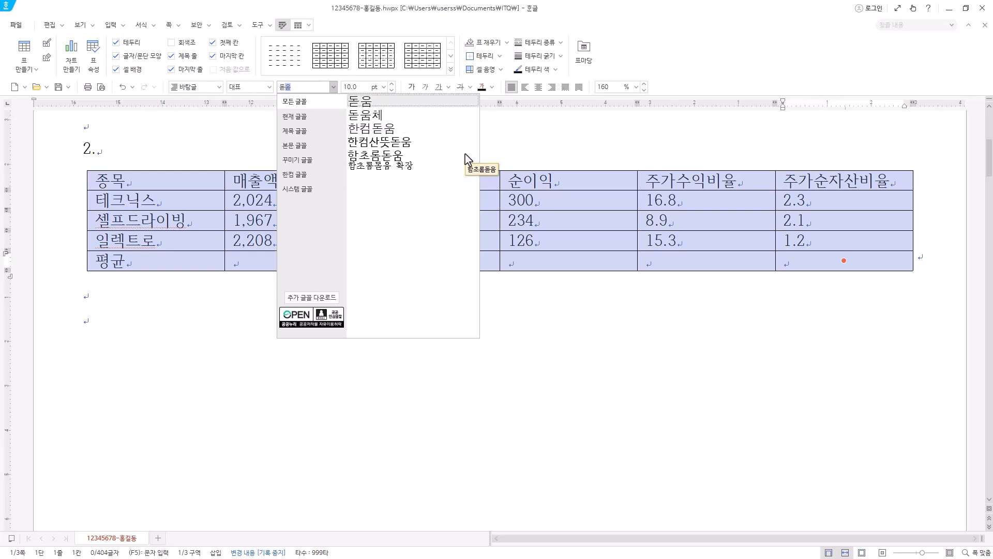
{"action": "key", "text": "Return"}
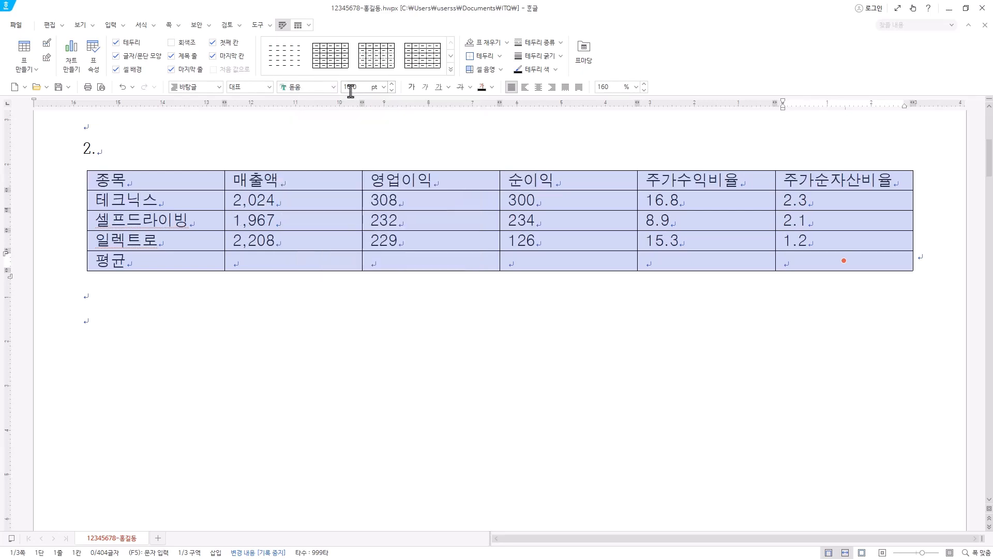
Step: Keep 돋움 as the table font and centre-align the text in all table cells
{"action": "left_click", "coordinate": [334, 88]}
{"action": "left_click", "coordinate": [366, 101]}
{"action": "left_click", "coordinate": [312, 84]}
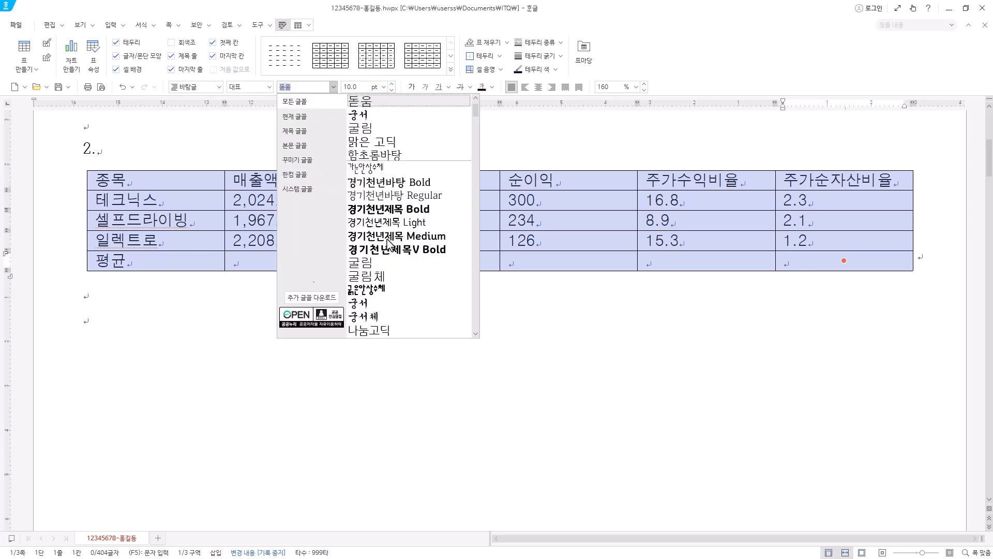
{"action": "left_click", "coordinate": [660, 123]}
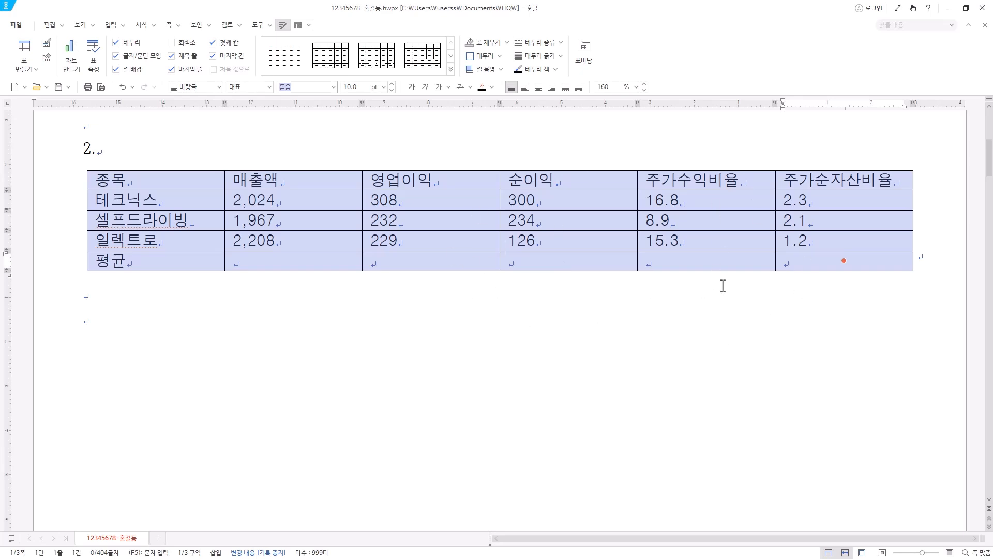
{"action": "left_click", "coordinate": [539, 88]}
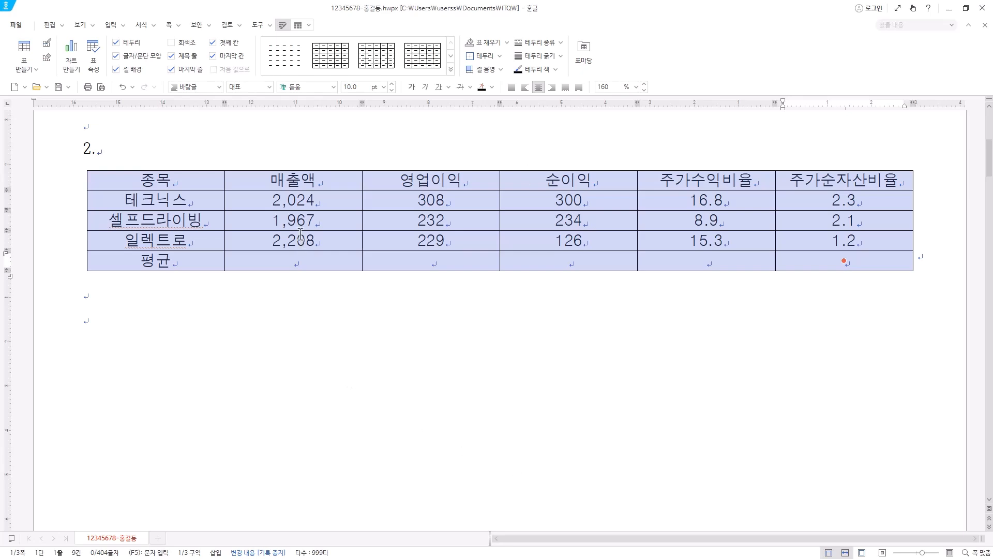
Step: Right-align all numeric cells of the table, from the 테크닉스 row through the 평균 row and from 매출액 through 주가순자산비율
{"action": "left_click", "coordinate": [297, 202]}
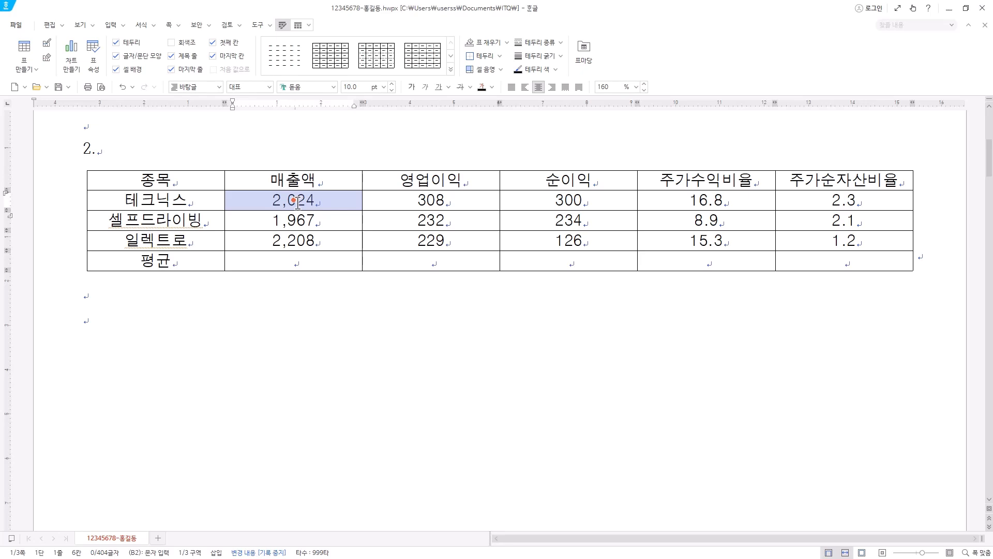
{"action": "left_click_drag", "start_coordinate": [297, 202], "coordinate": [892, 249]}
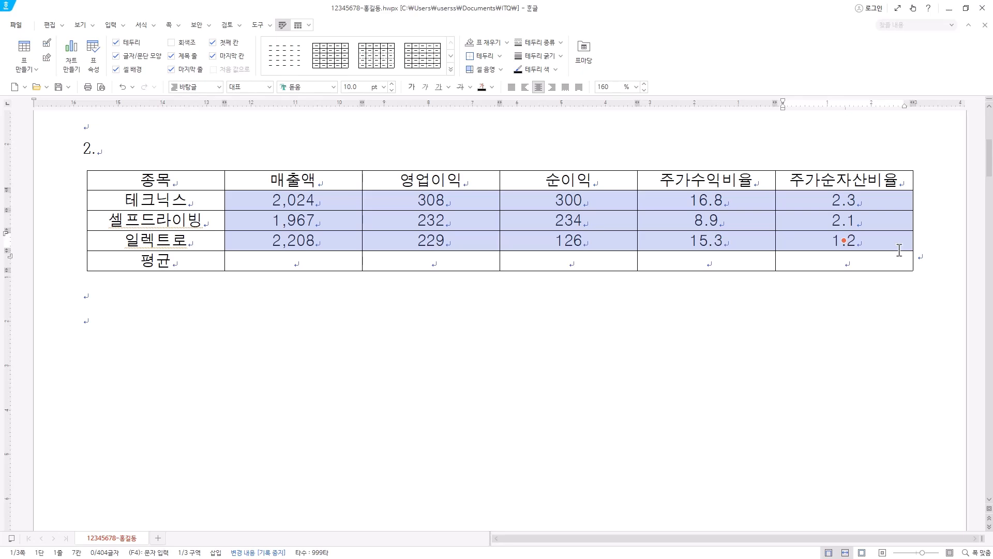
{"action": "left_click", "coordinate": [705, 262], "text": "shift"}
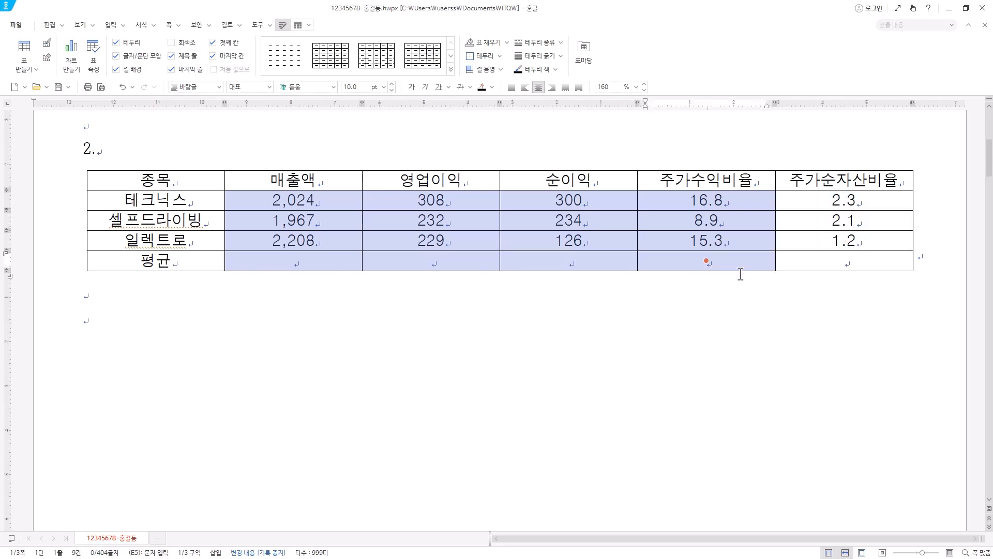
{"action": "left_click", "coordinate": [296, 263]}
{"action": "left_click", "coordinate": [705, 261], "text": "shift"}
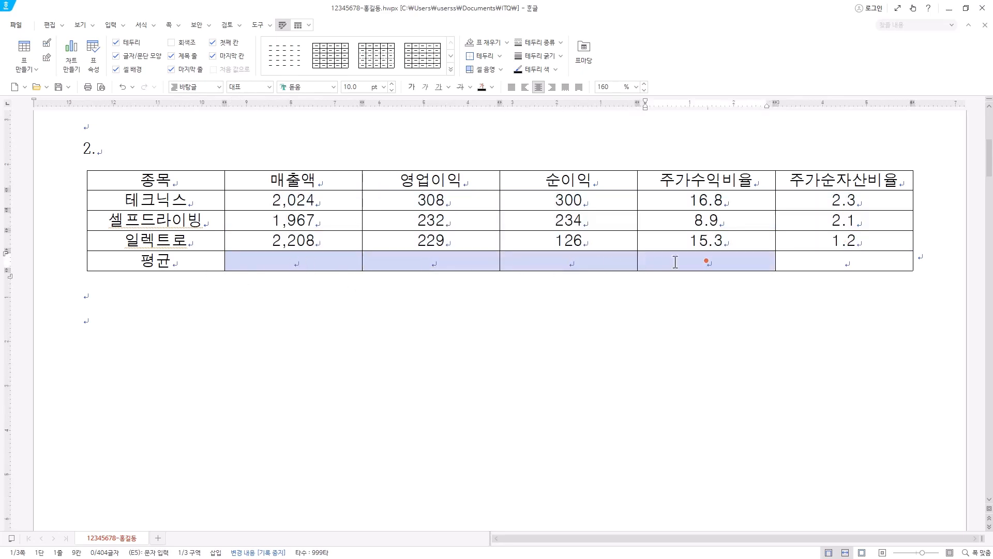
{"action": "left_click_drag", "start_coordinate": [337, 196], "coordinate": [849, 260]}
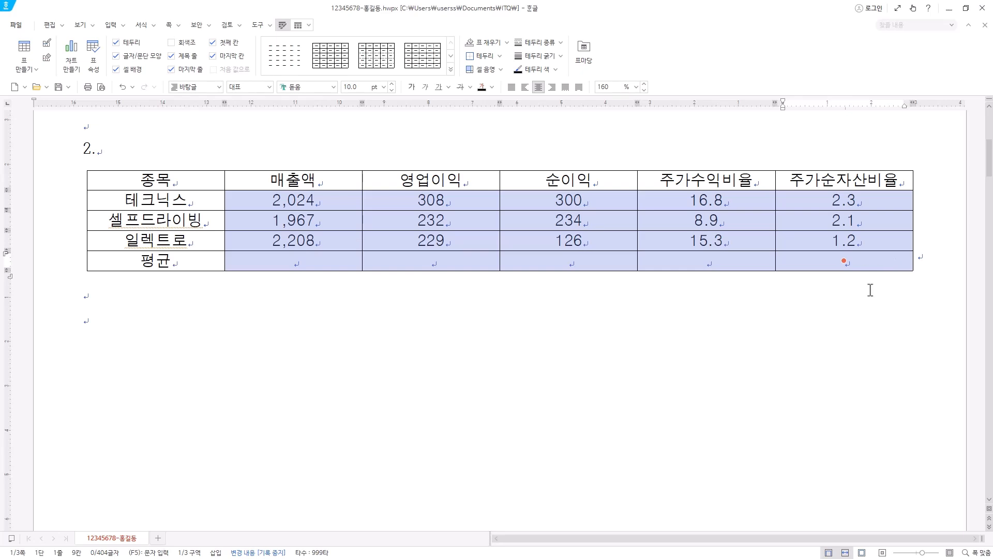
{"action": "left_click", "coordinate": [872, 258]}
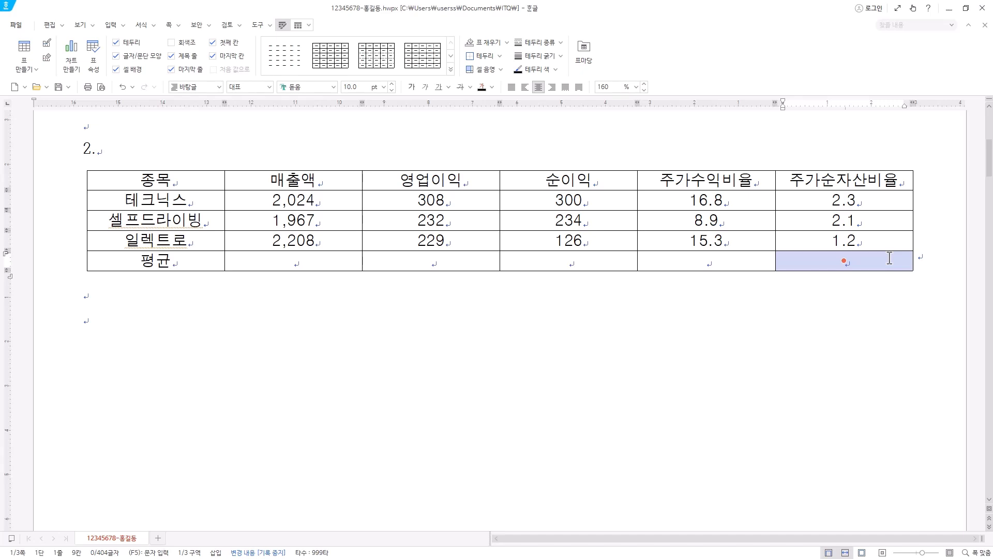
{"action": "left_click_drag", "start_coordinate": [316, 200], "coordinate": [802, 285]}
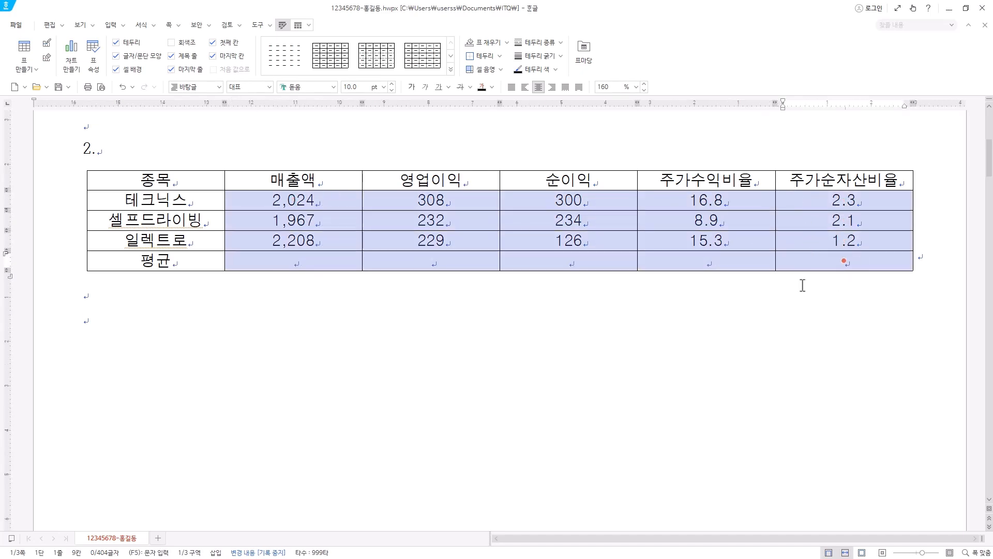
{"action": "left_click", "coordinate": [552, 87]}
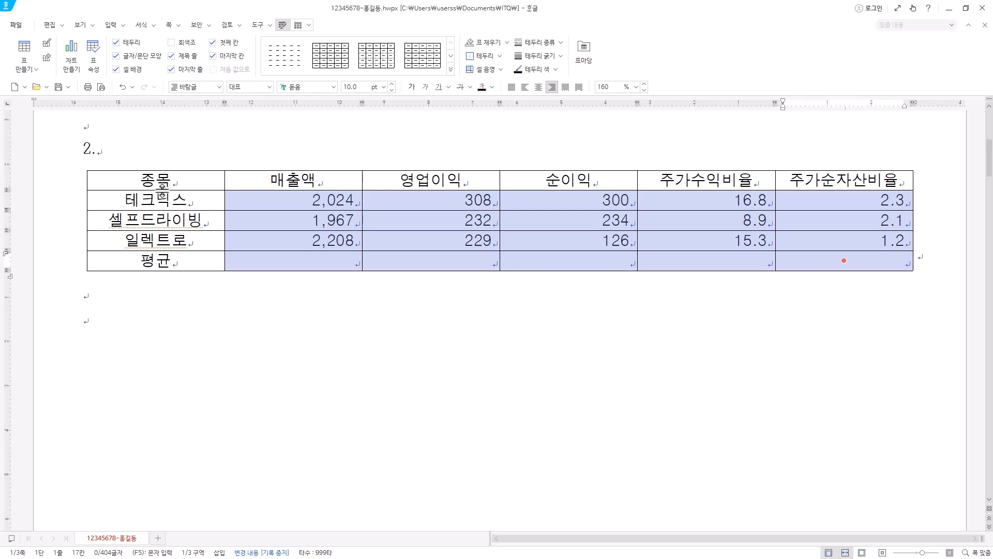
Step: Enable a solid colour fill for the cells from 종목 to 순이익 down to the 일렉트로 row, using the 기본 colour theme
{"action": "left_click_drag", "start_coordinate": [185, 181], "coordinate": [609, 249]}
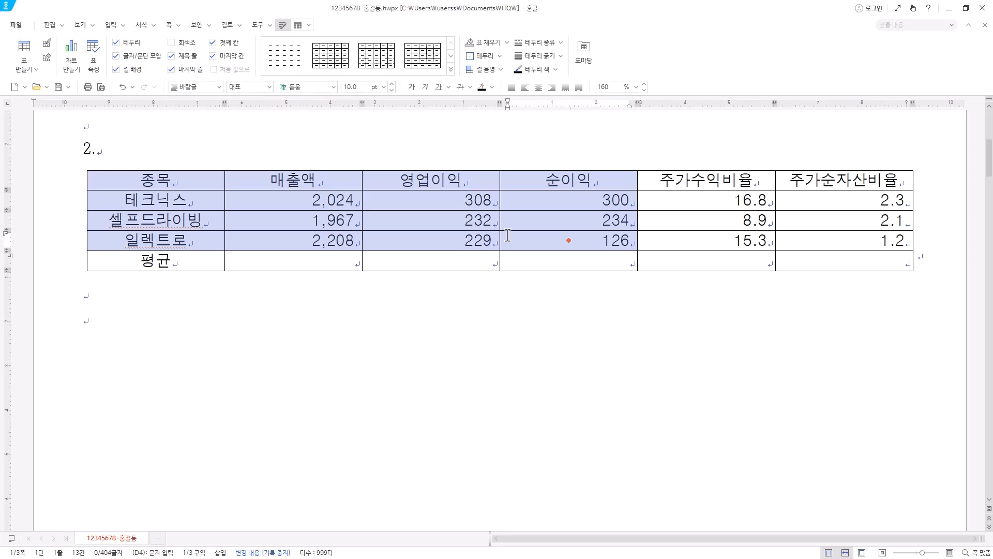
{"action": "key", "text": "l"}
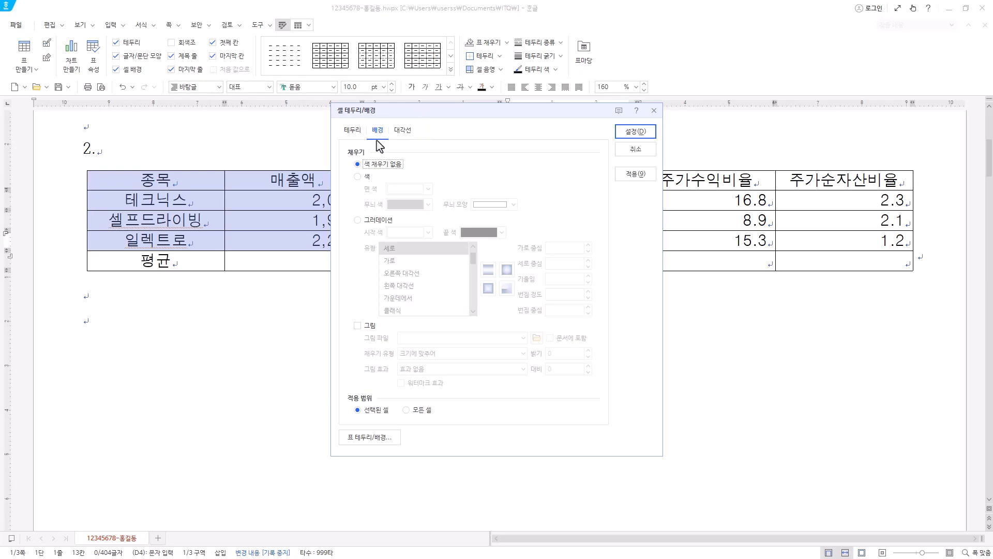
{"action": "left_click", "coordinate": [359, 176]}
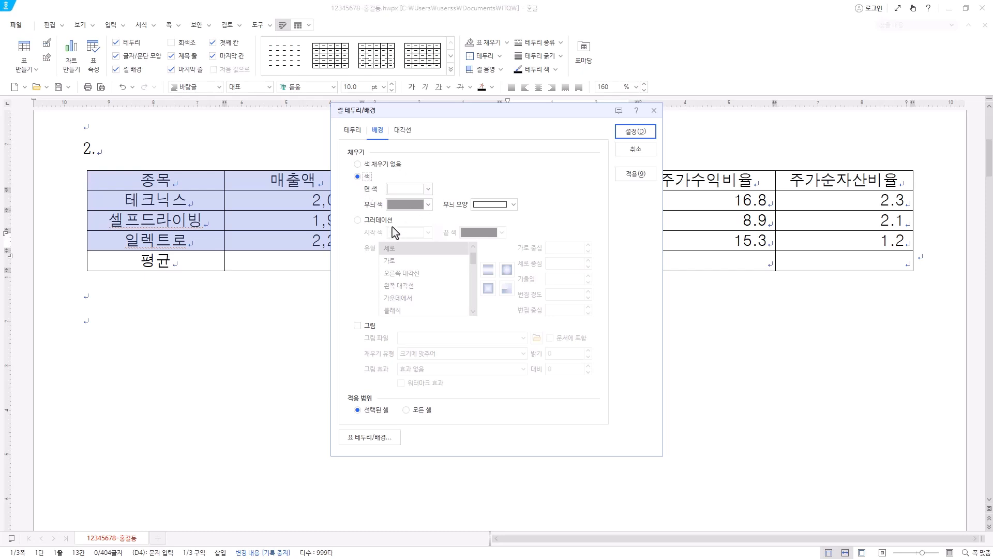
{"action": "left_click", "coordinate": [429, 189]}
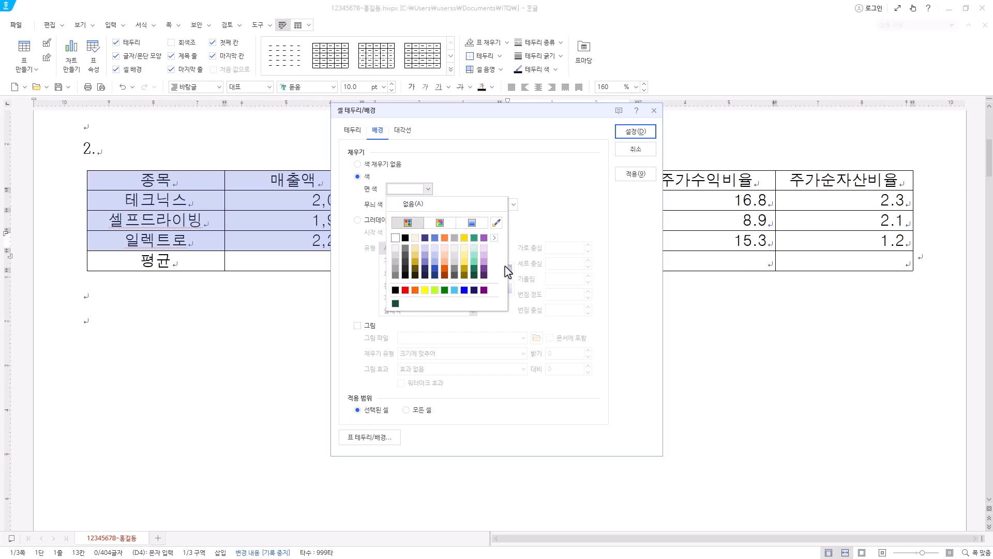
{"action": "left_click", "coordinate": [495, 238]}
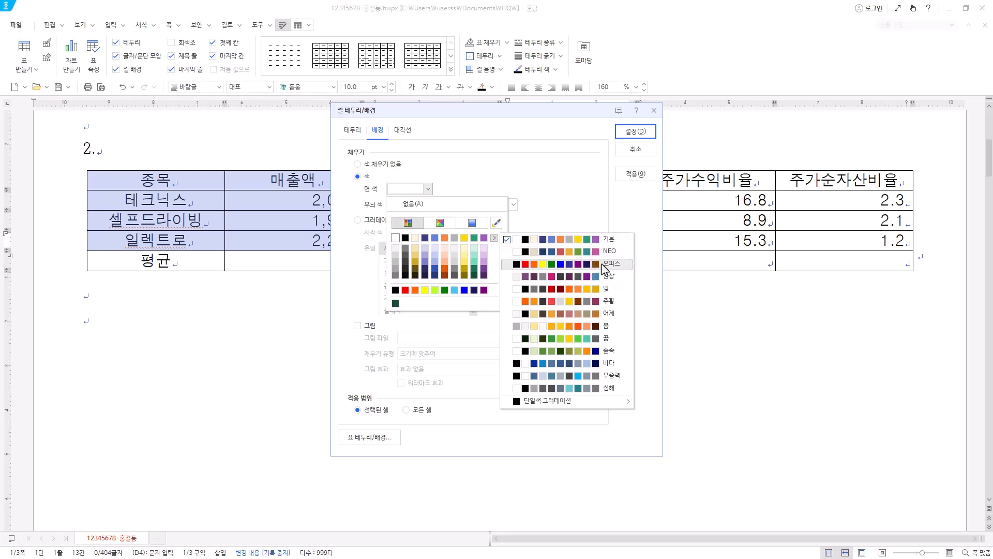
{"action": "left_click", "coordinate": [408, 184]}
{"action": "left_click", "coordinate": [408, 185]}
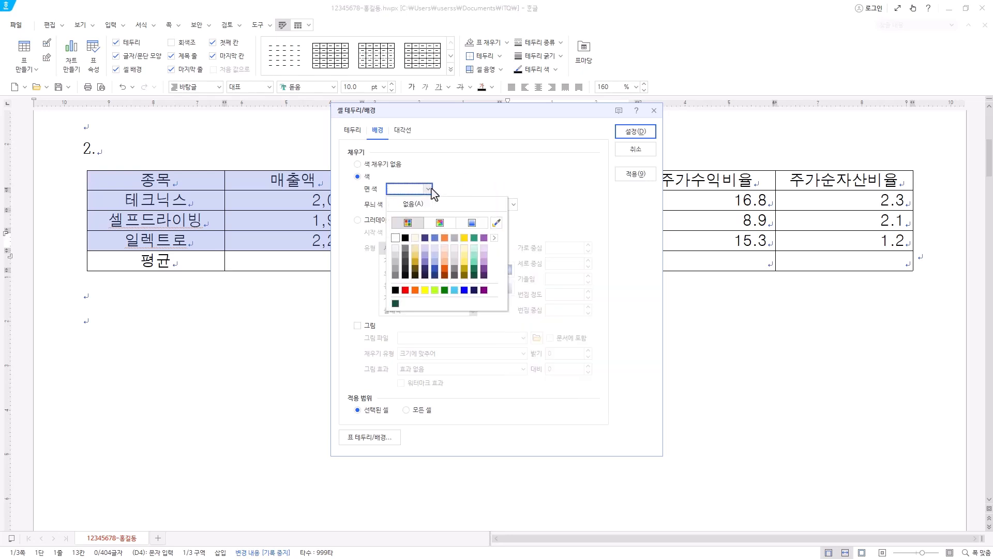
{"action": "left_click", "coordinate": [440, 223]}
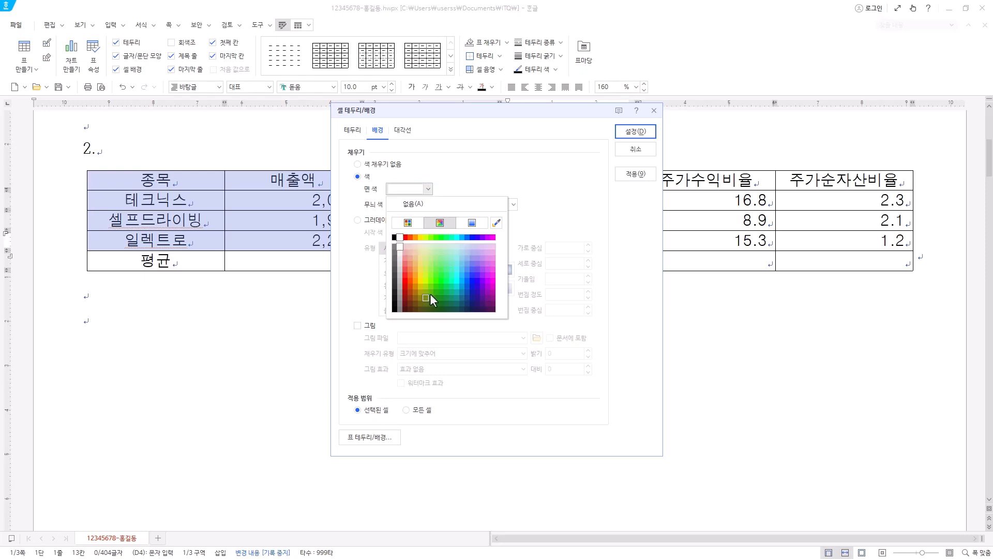
{"action": "left_click", "coordinate": [410, 223]}
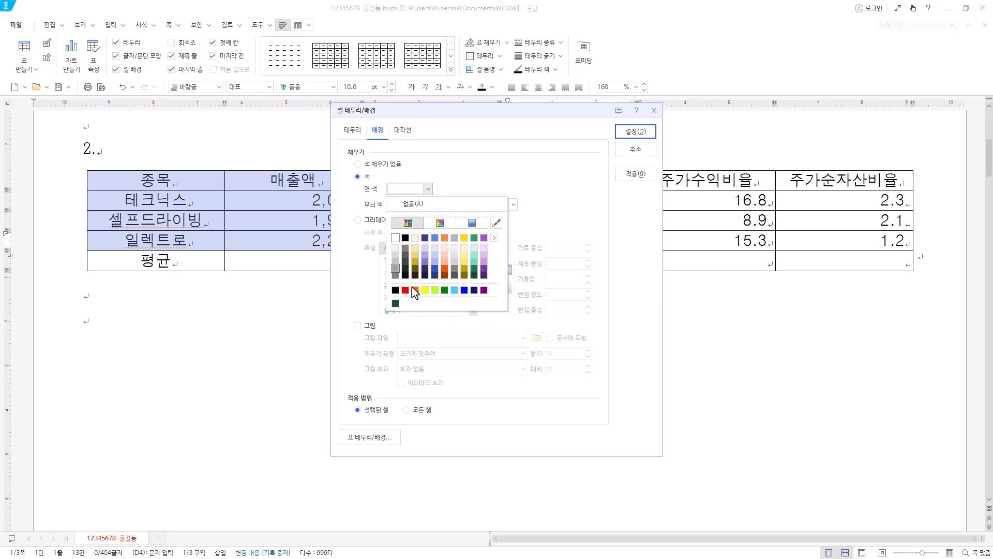
{"action": "left_click", "coordinate": [494, 238]}
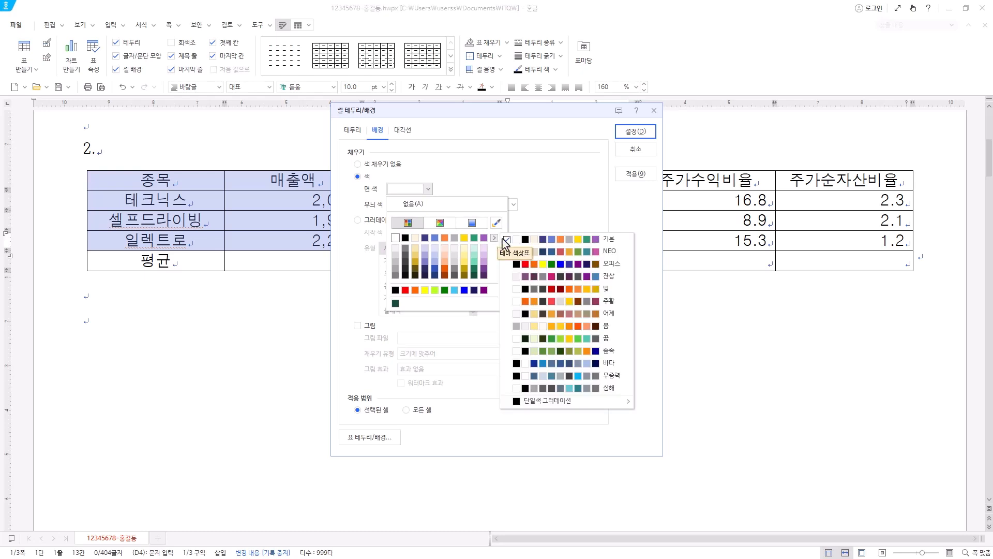
{"action": "left_click", "coordinate": [610, 239]}
{"action": "left_click", "coordinate": [583, 193]}
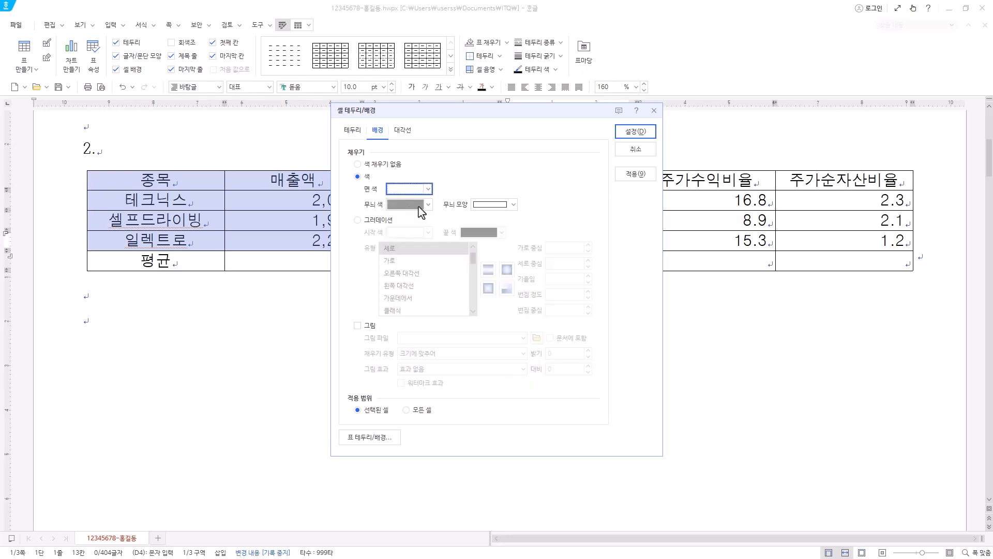
Step: Set the face colour of the selected table cells to 노랑 (RGB: 255,255,0) and apply the fill
{"action": "left_click", "coordinate": [425, 189]}
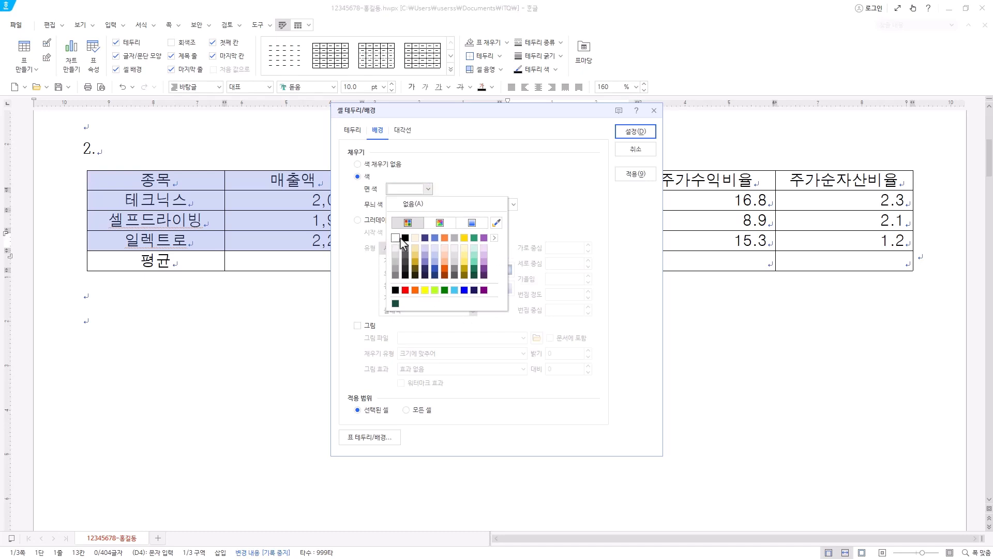
{"action": "left_click", "coordinate": [430, 190]}
{"action": "left_click", "coordinate": [429, 190]}
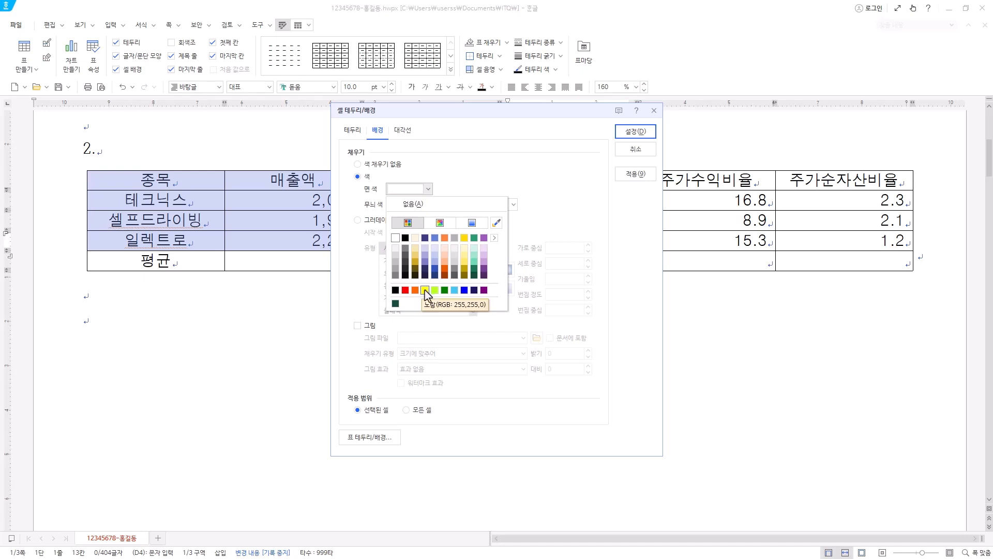
{"action": "left_click", "coordinate": [425, 290]}
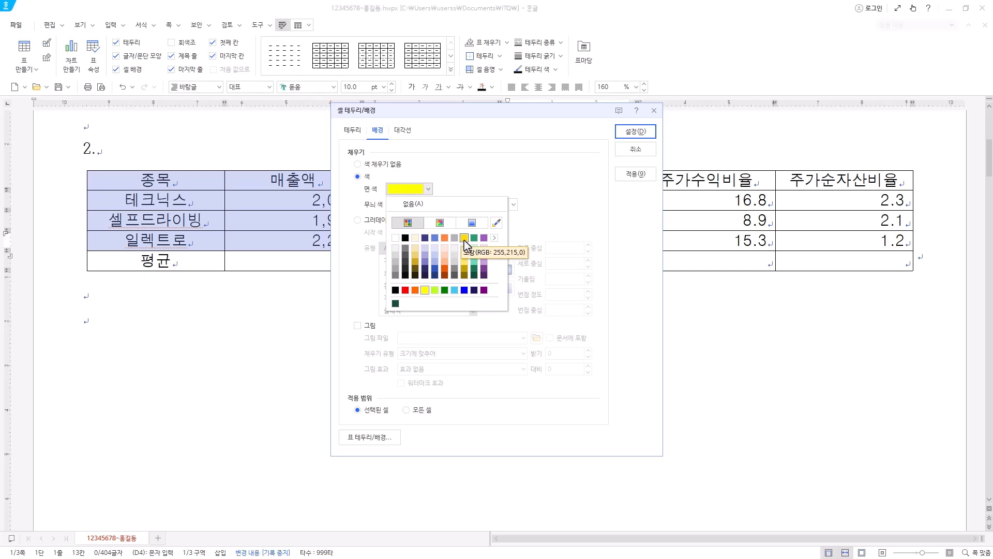
{"action": "left_click", "coordinate": [464, 237]}
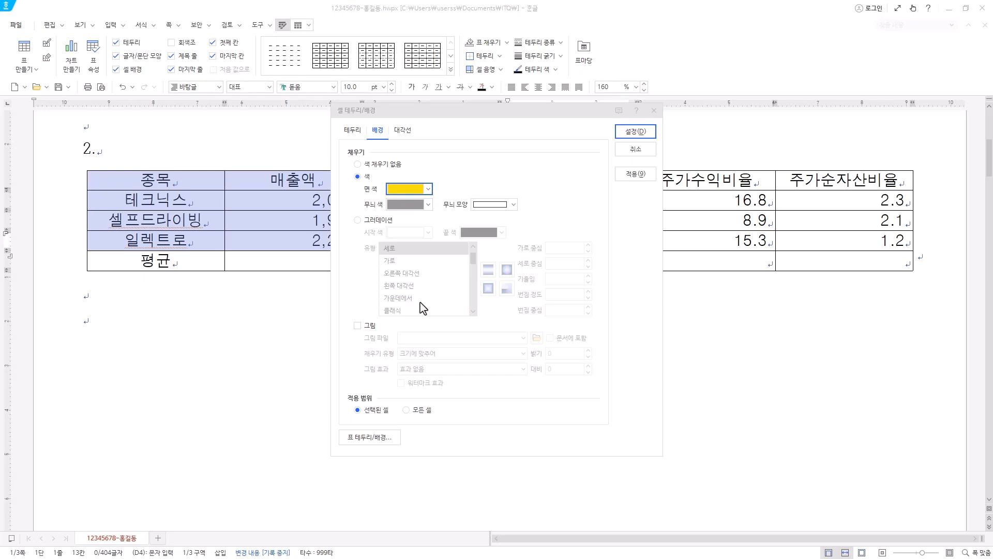
{"action": "left_click", "coordinate": [428, 189]}
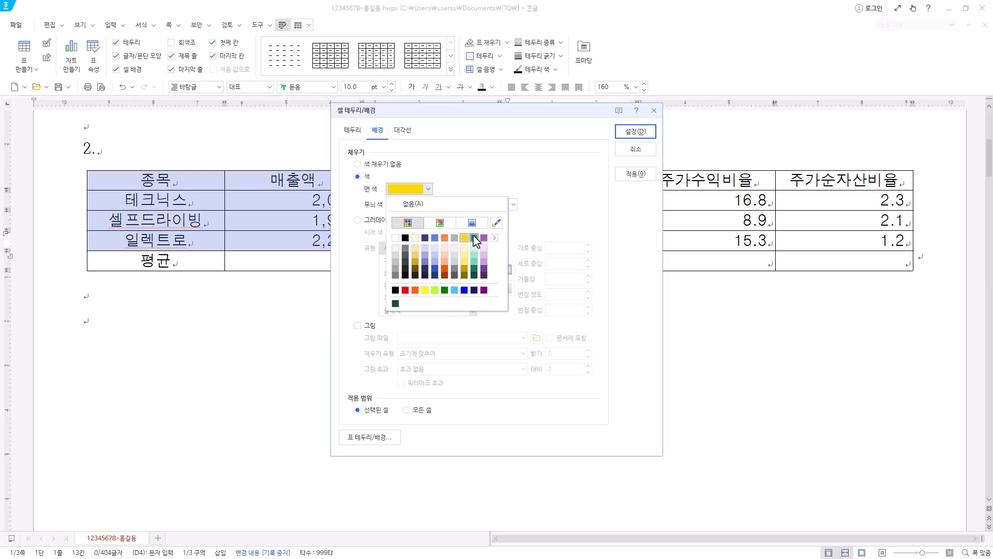
{"action": "left_click", "coordinate": [424, 290]}
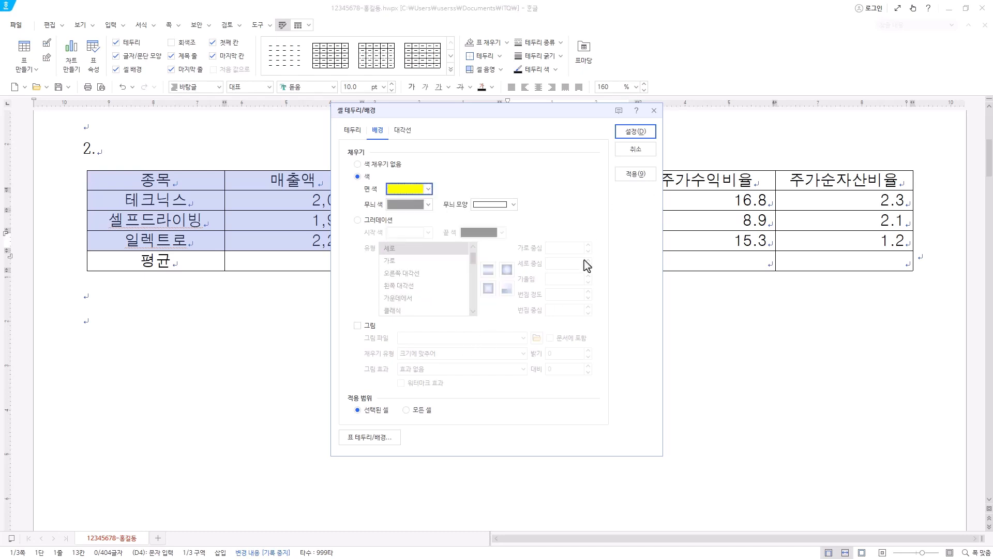
{"action": "left_click", "coordinate": [641, 132]}
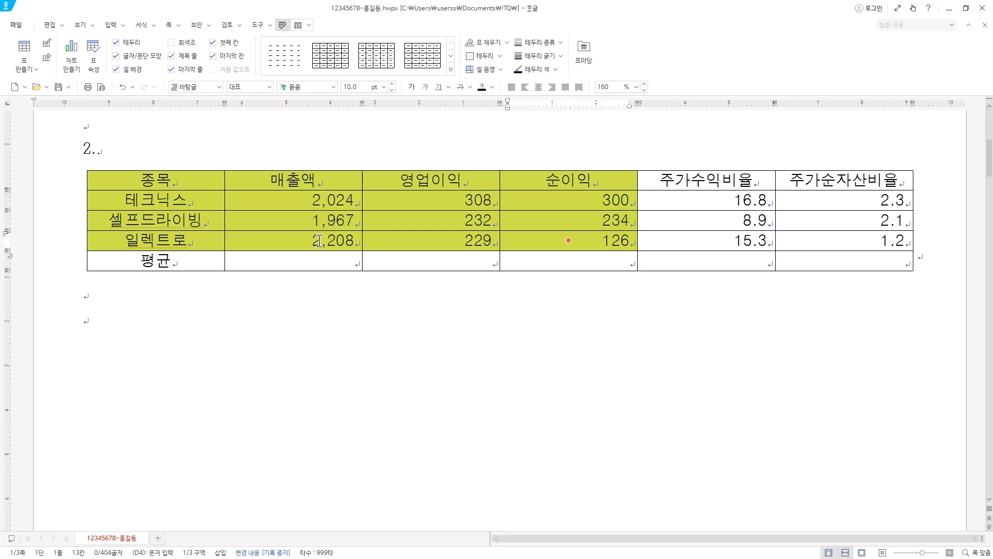
Step: Examine the 매출액, 영업이익 and 순이익 values together with the empty 평균 cell beneath each column
{"action": "left_click", "coordinate": [340, 263]}
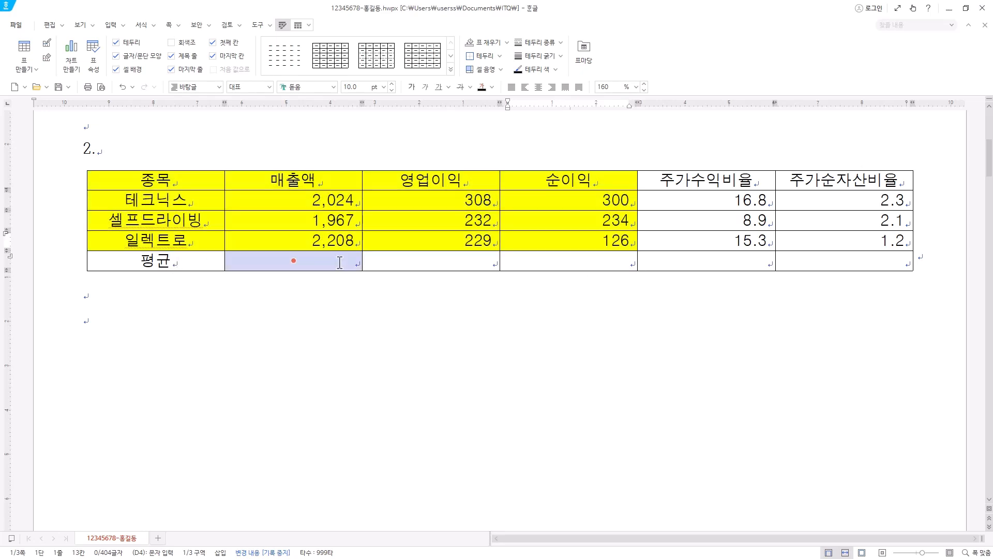
{"action": "left_click_drag", "start_coordinate": [431, 260], "coordinate": [480, 263]}
{"action": "left_click_drag", "start_coordinate": [579, 265], "coordinate": [588, 264]}
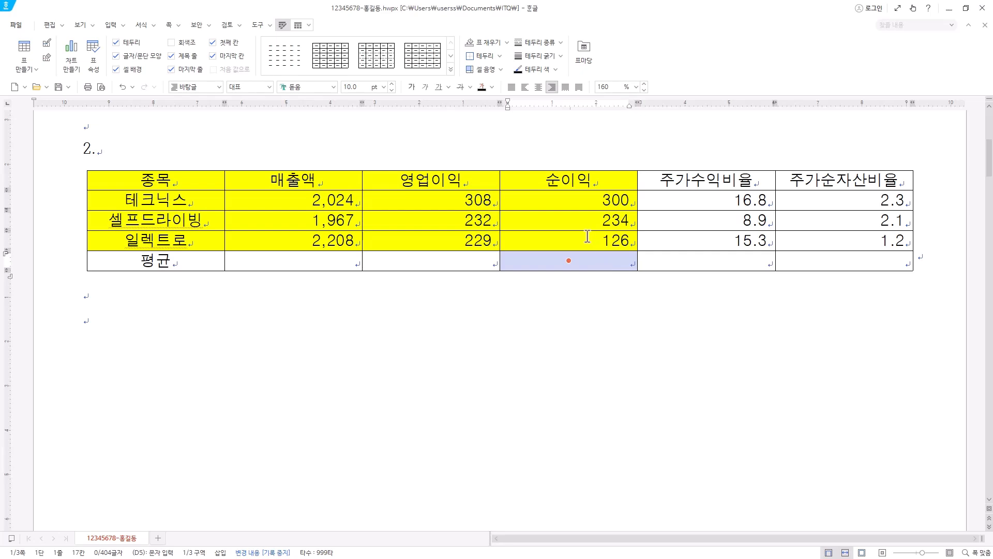
{"action": "left_click", "coordinate": [323, 263]}
{"action": "left_click", "coordinate": [420, 266]}
{"action": "left_click", "coordinate": [584, 265]}
{"action": "left_click_drag", "start_coordinate": [336, 199], "coordinate": [337, 237]}
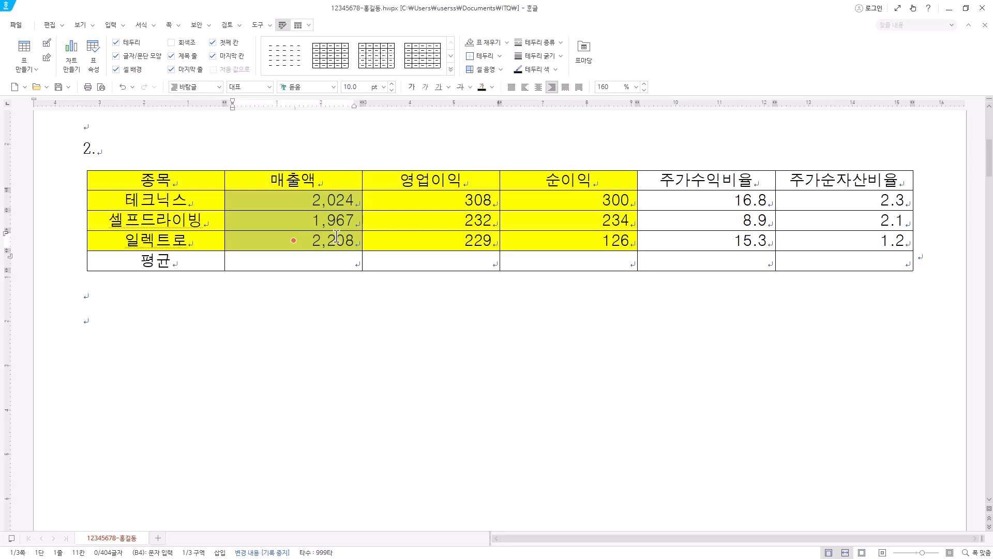
{"action": "left_click", "coordinate": [337, 261]}
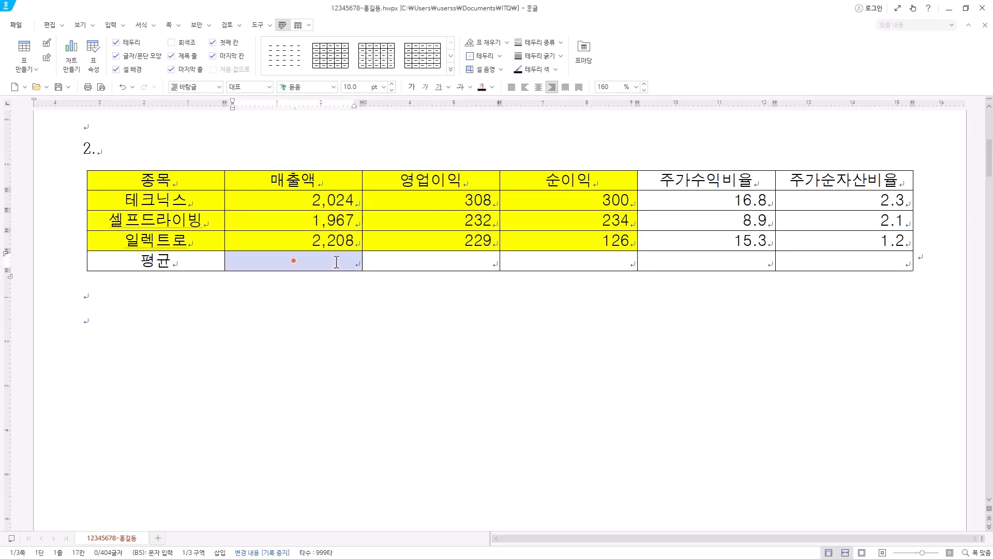
{"action": "left_click_drag", "start_coordinate": [479, 200], "coordinate": [482, 241]}
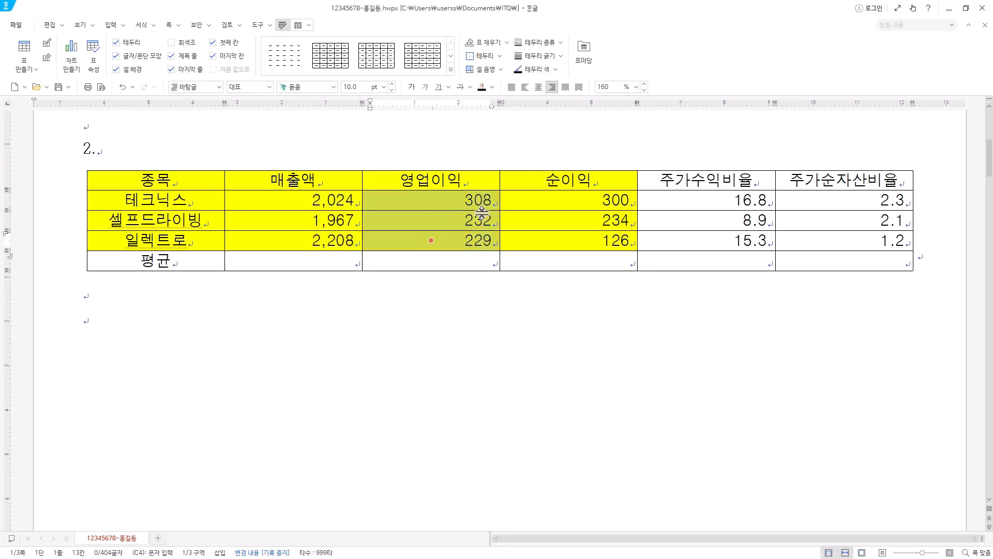
{"action": "left_click", "coordinate": [480, 265]}
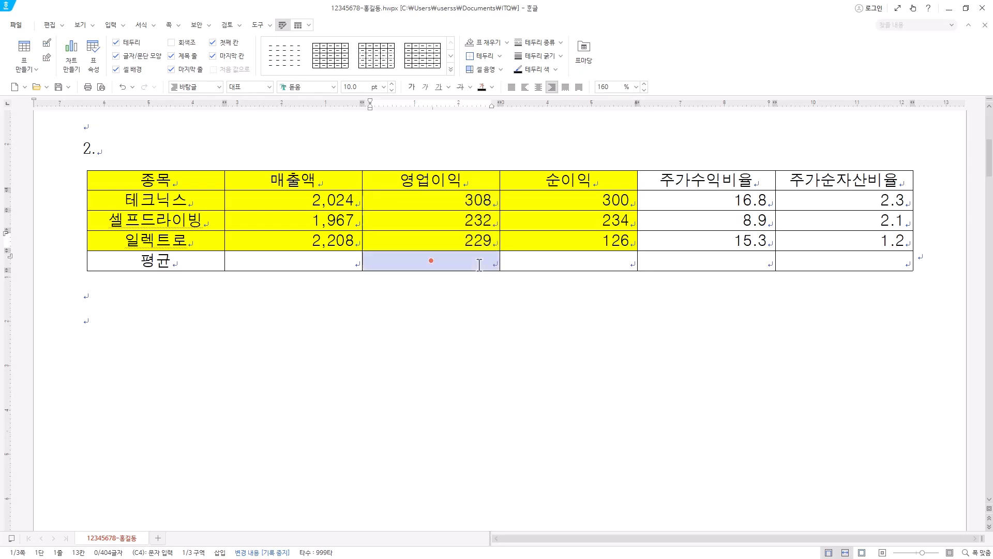
{"action": "left_click_drag", "start_coordinate": [601, 204], "coordinate": [605, 244]}
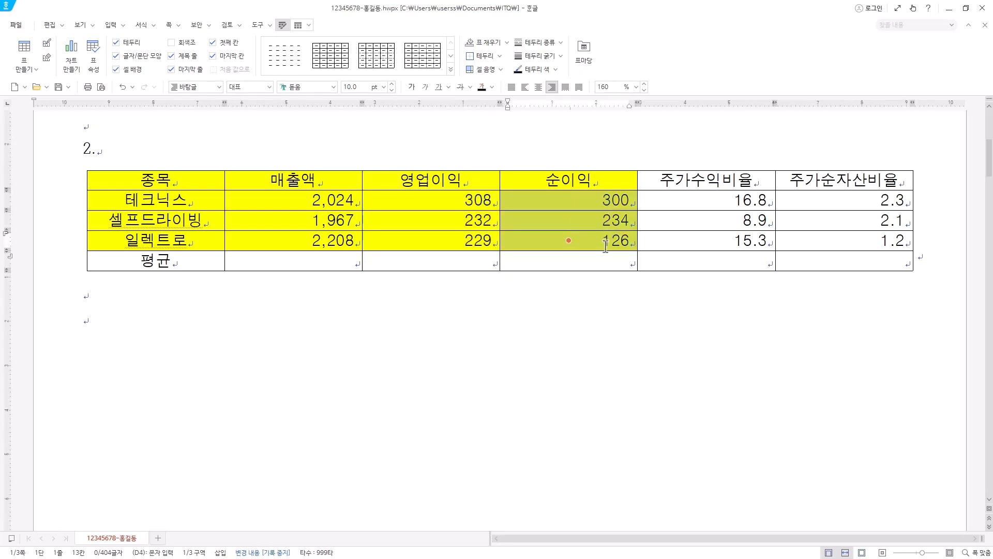
{"action": "left_click", "coordinate": [610, 263]}
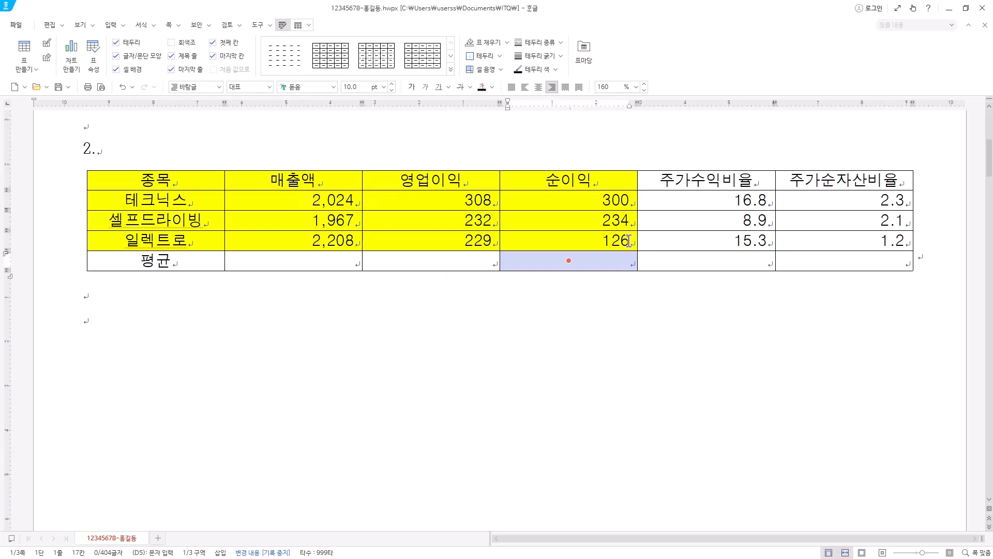
Step: Calculate the block averages of the 매출액, 영업이익 and 순이익 columns into their 평균 row cells
{"action": "left_click", "coordinate": [350, 199]}
{"action": "left_click_drag", "start_coordinate": [350, 199], "coordinate": [569, 261]}
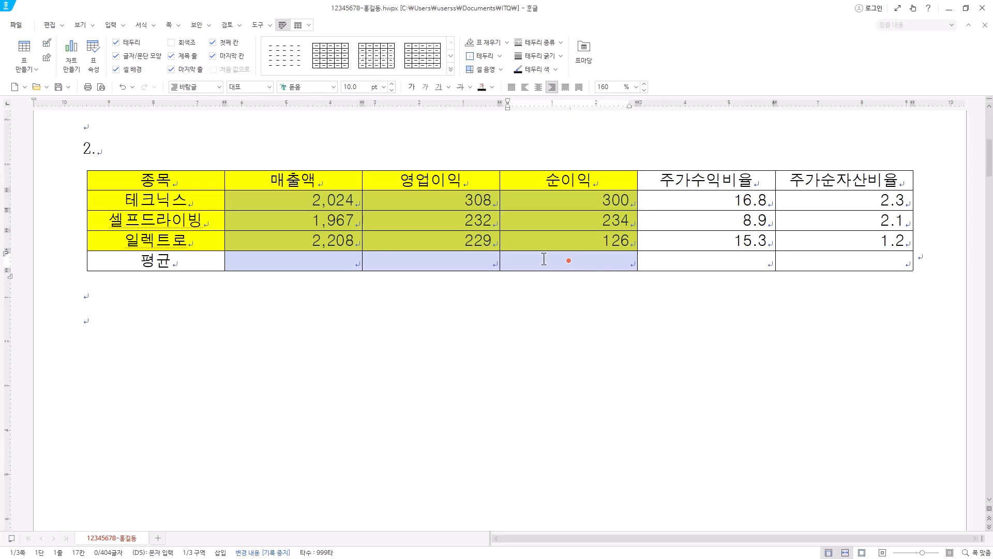
{"action": "right_click", "coordinate": [535, 202]}
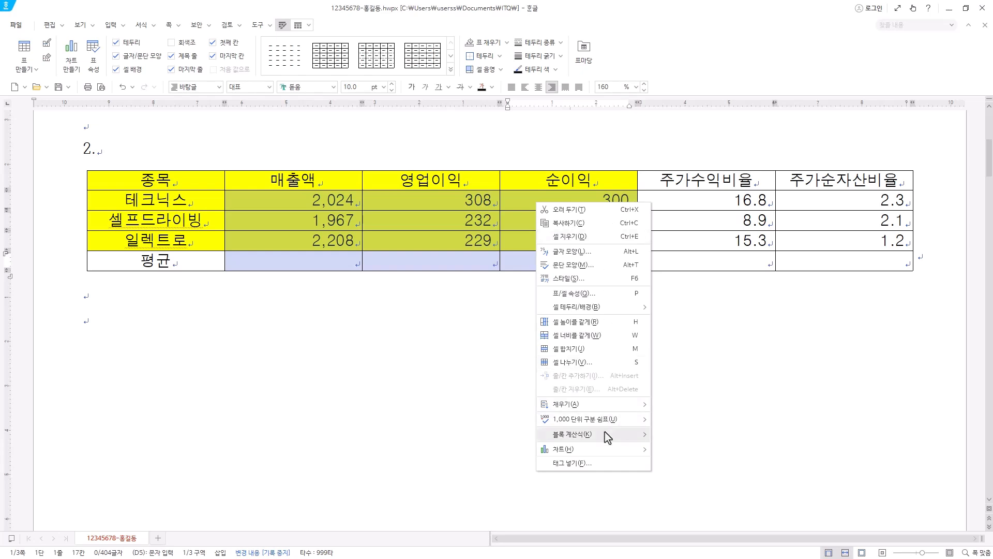
{"action": "mouse_move", "coordinate": [607, 437]}
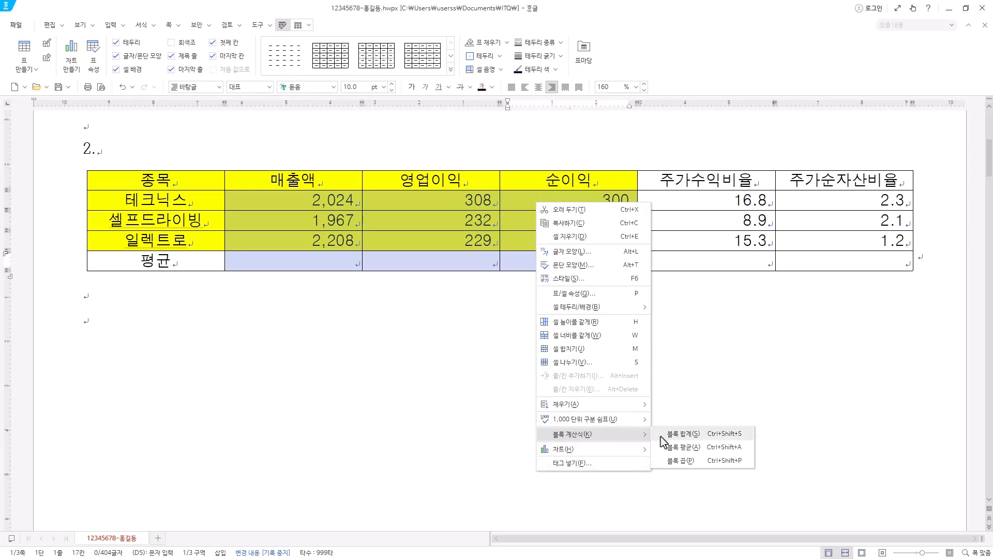
{"action": "left_click", "coordinate": [699, 448]}
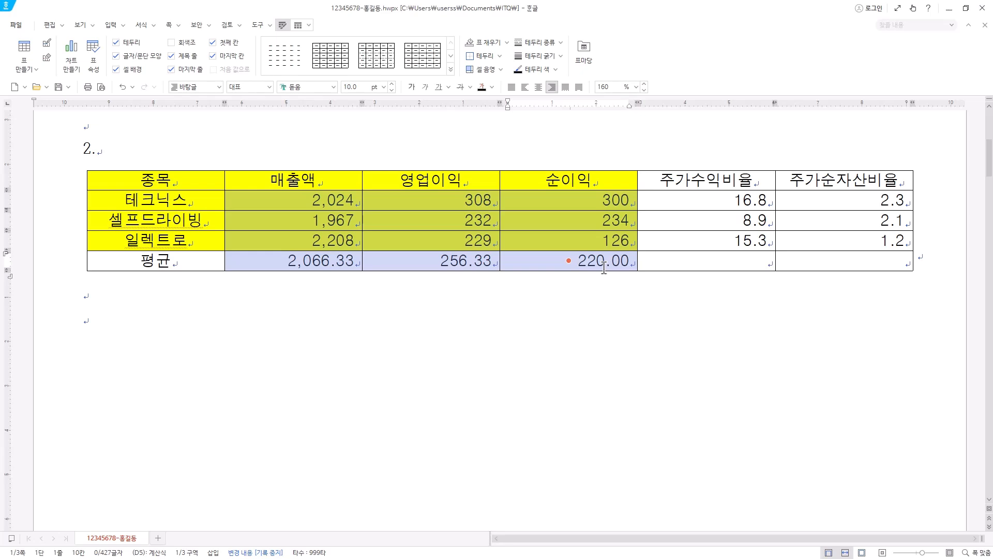
{"action": "key", "text": "Escape"}
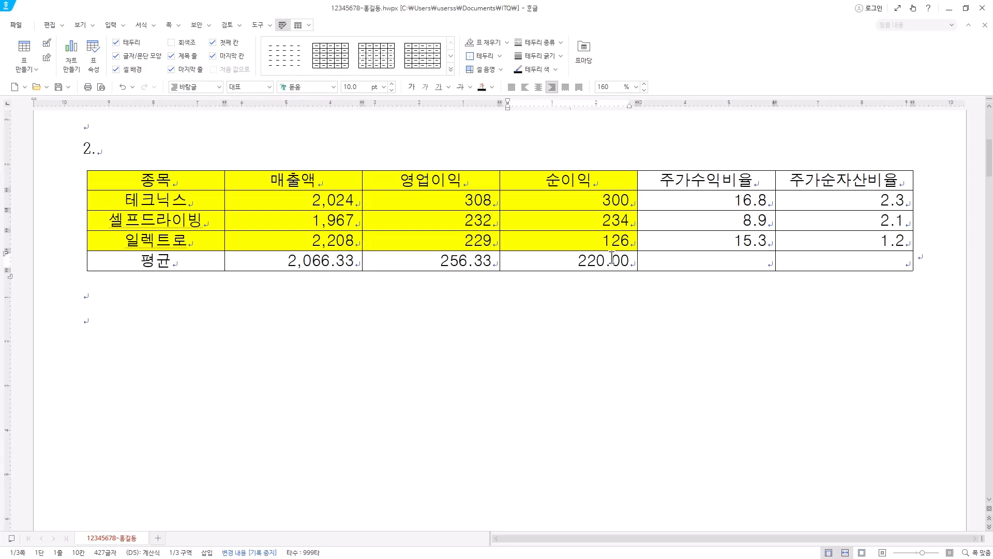
Step: Review the number format choices in the formula of the 매출액 average cell, keeping 소수점 이하 두 자리
{"action": "key", "text": "Up"}
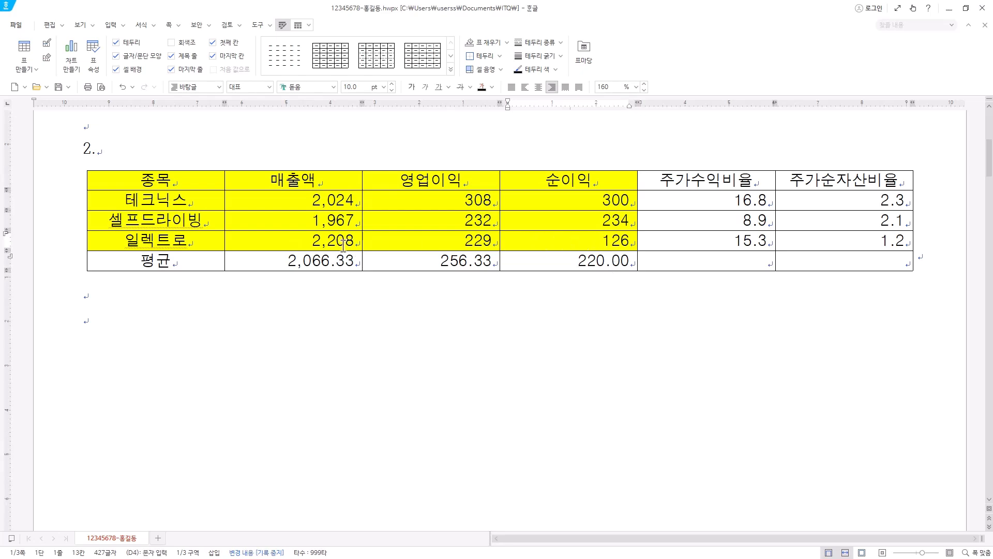
{"action": "left_click_drag", "start_coordinate": [355, 259], "coordinate": [553, 262]}
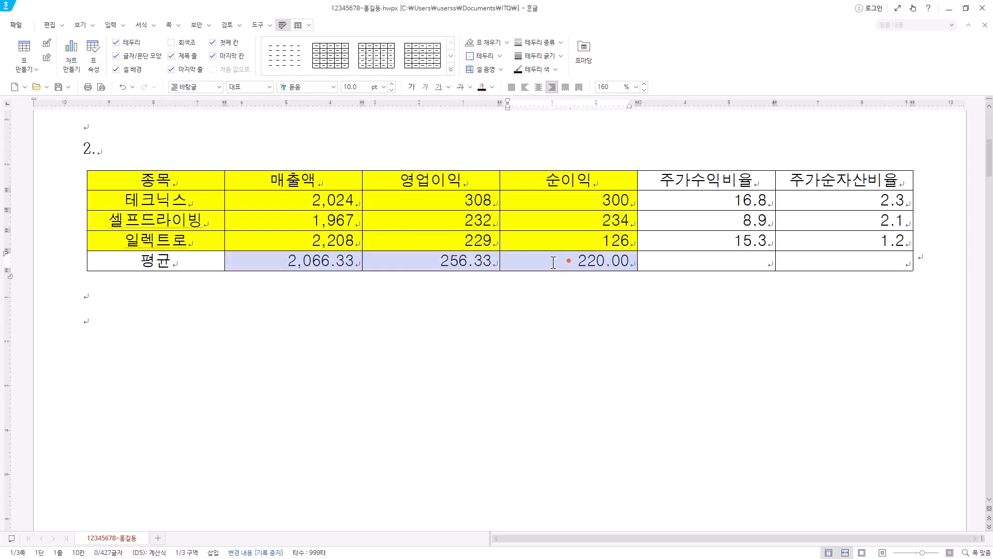
{"action": "key", "text": "Up"}
{"action": "key", "text": "Escape"}
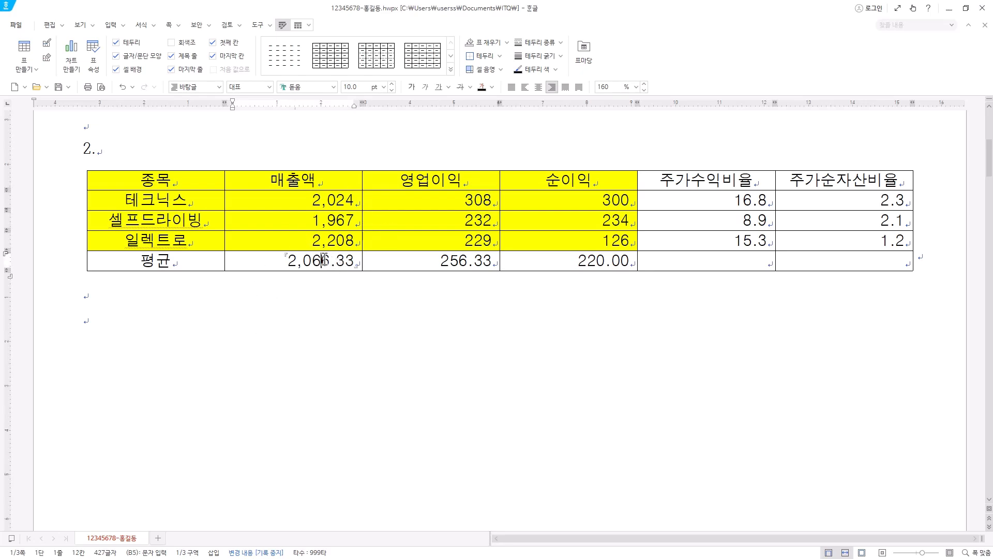
{"action": "left_click", "coordinate": [313, 260]}
{"action": "key", "text": "Left"}
{"action": "right_click", "coordinate": [333, 261]}
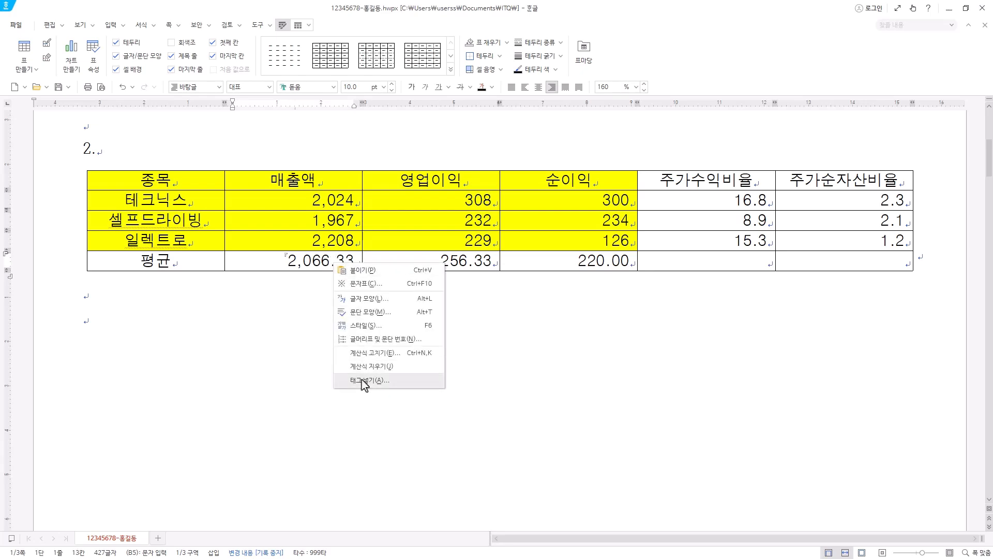
{"action": "left_click", "coordinate": [391, 353]}
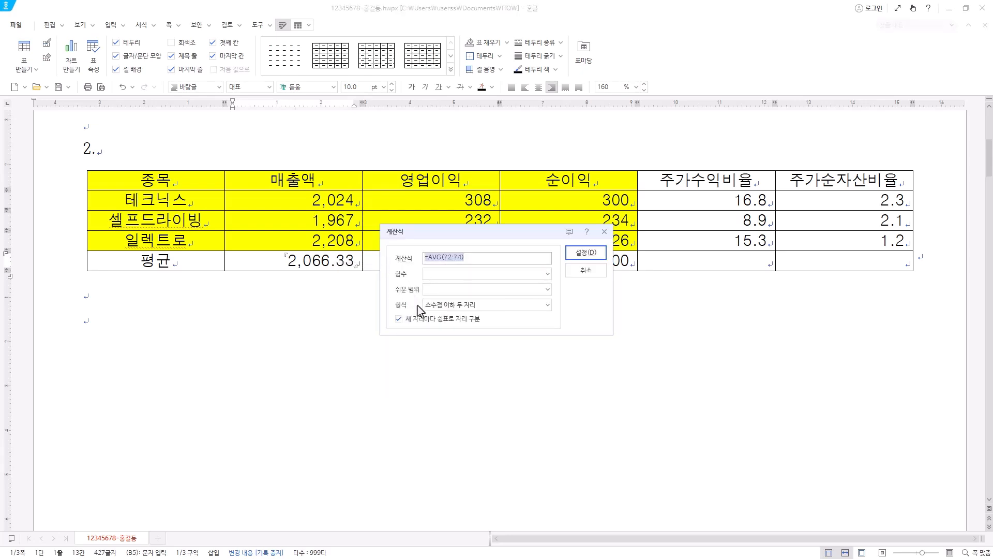
{"action": "left_click", "coordinate": [479, 306]}
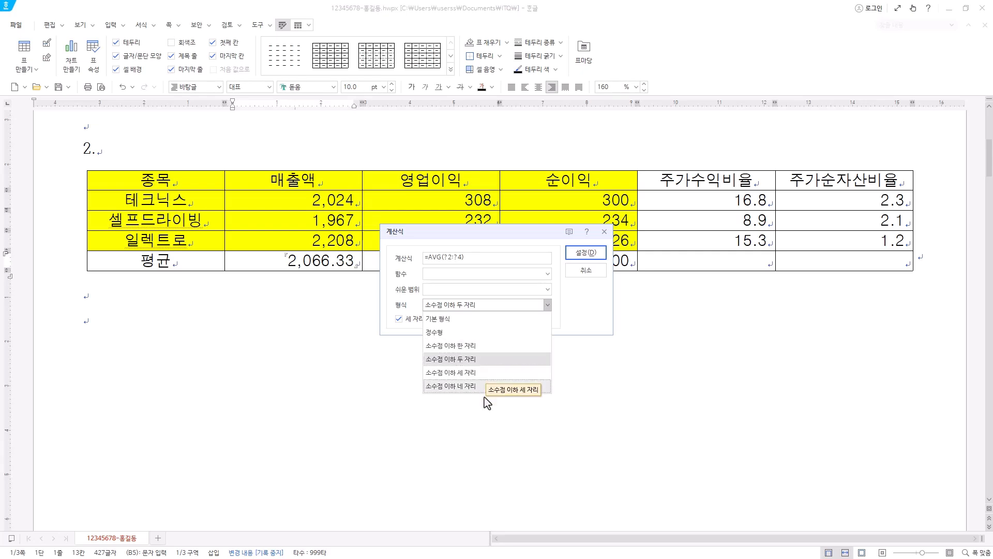
{"action": "left_click", "coordinate": [604, 316]}
{"action": "left_click", "coordinate": [583, 253]}
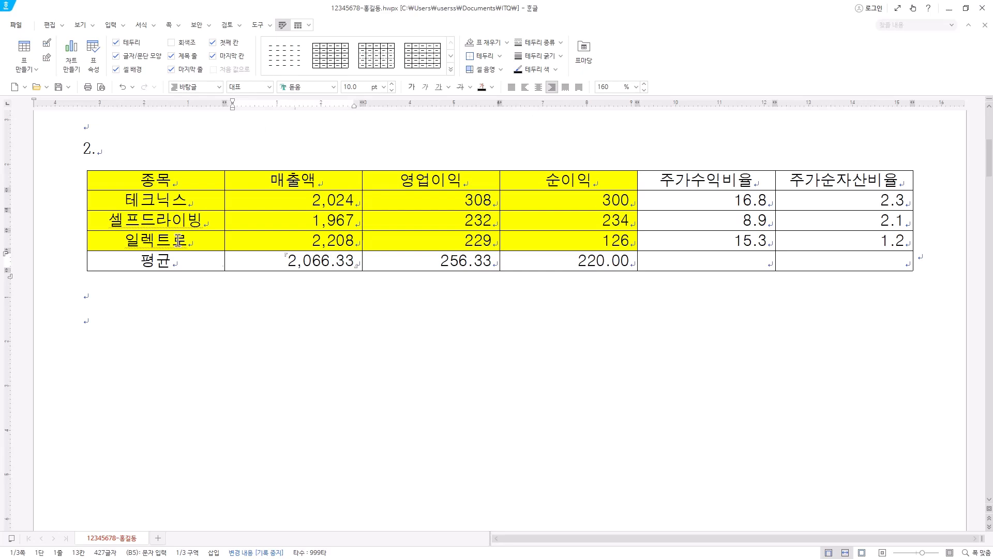
{"action": "left_click", "coordinate": [468, 258]}
{"action": "right_click", "coordinate": [467, 259]}
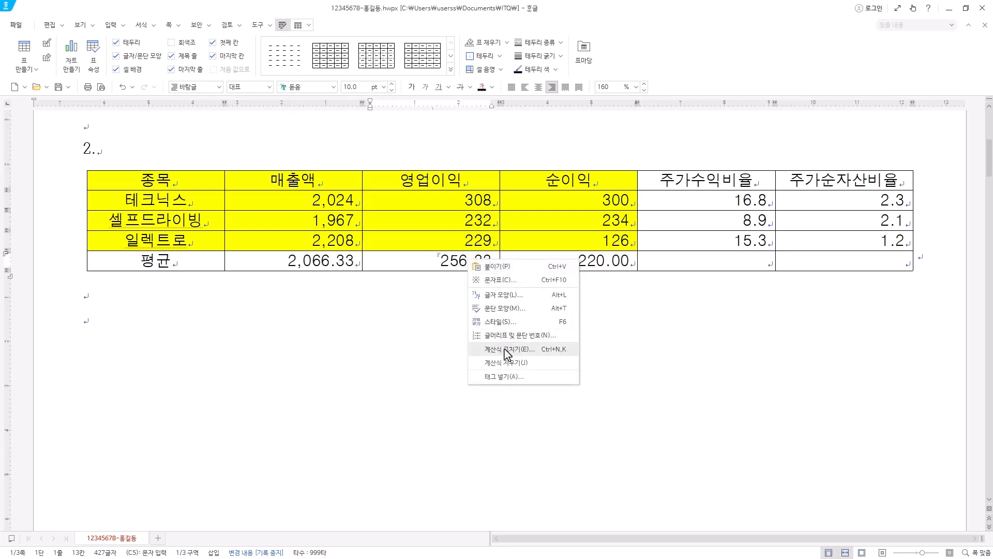
{"action": "left_click", "coordinate": [606, 260]}
{"action": "left_click", "coordinate": [606, 260]}
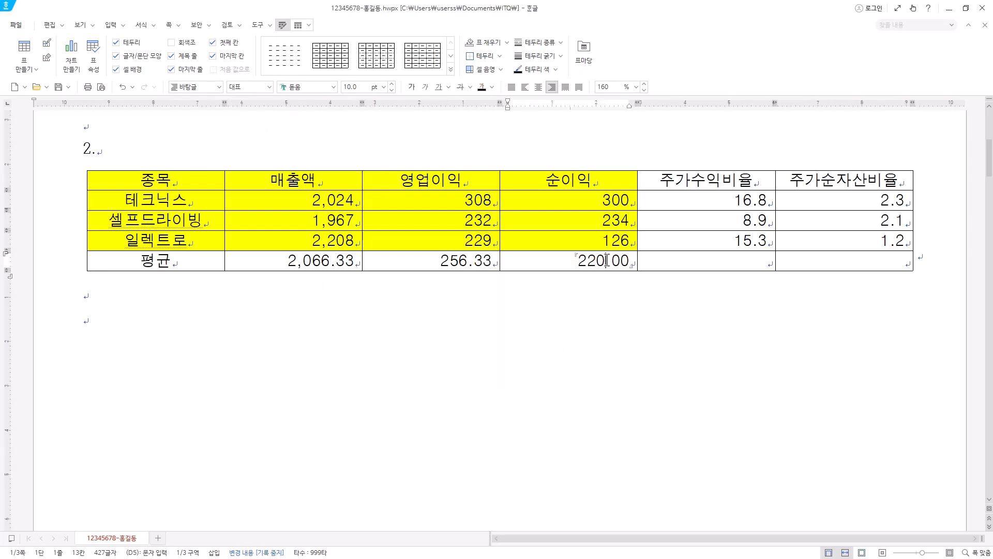
{"action": "right_click", "coordinate": [606, 260]}
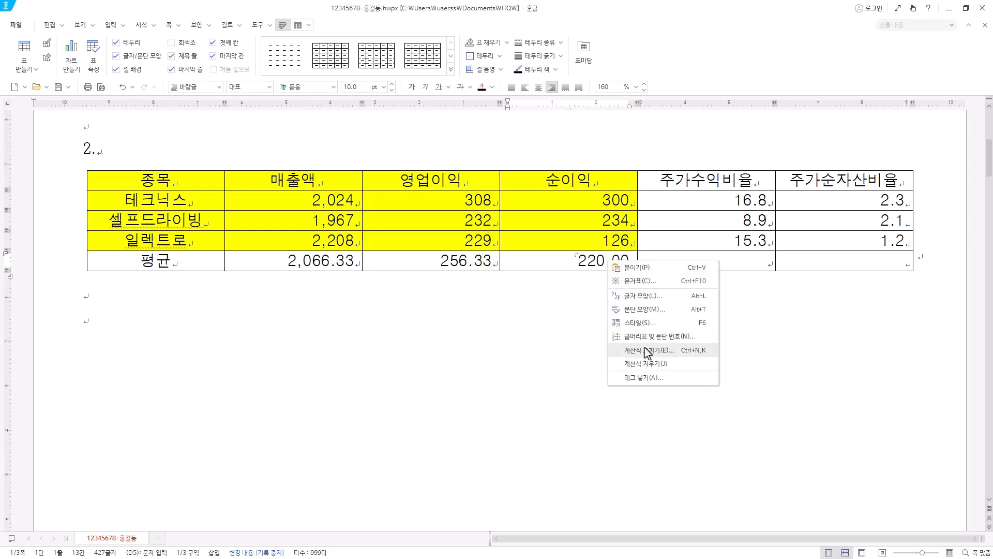
{"action": "left_click", "coordinate": [571, 223]}
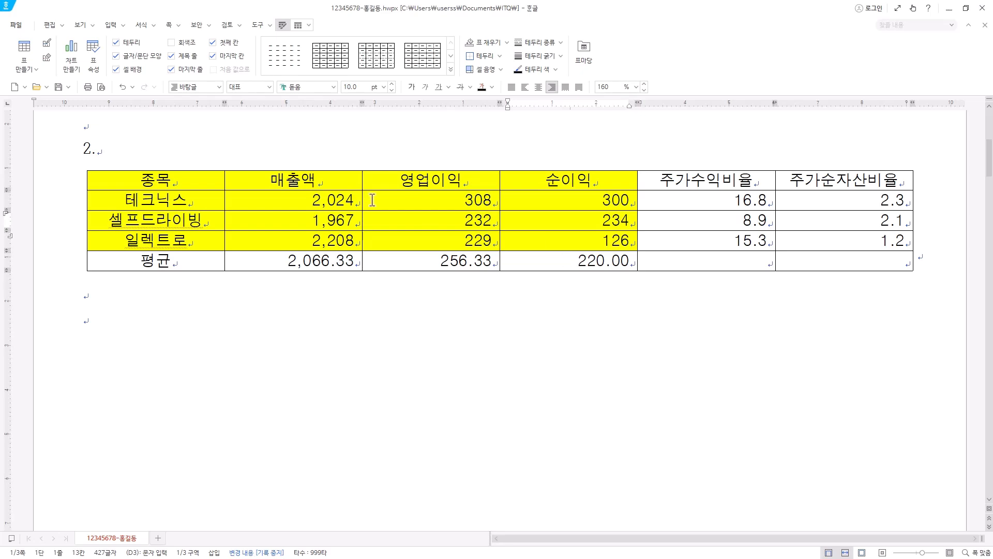
{"action": "left_click_drag", "start_coordinate": [301, 183], "coordinate": [589, 261]}
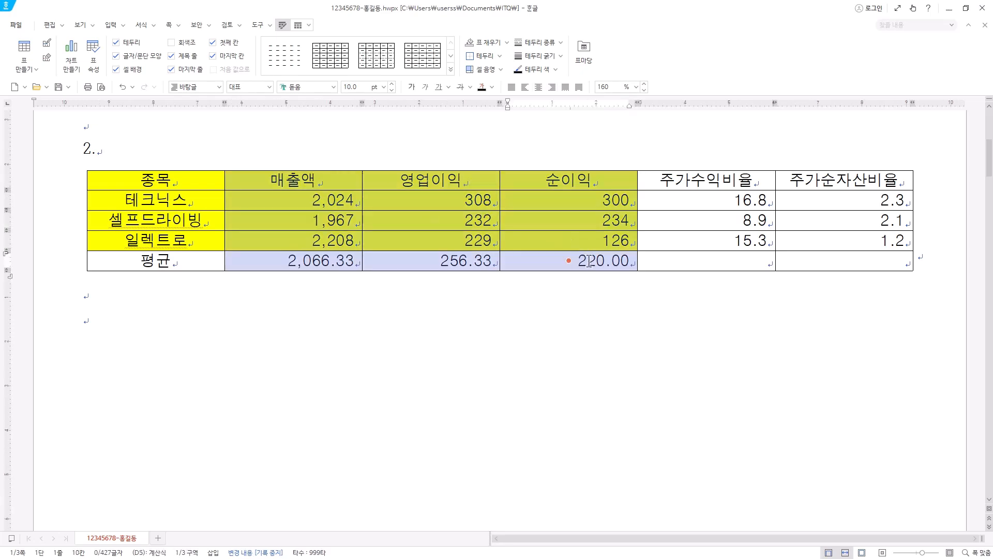
{"action": "right_click", "coordinate": [589, 260]}
{"action": "mouse_move", "coordinate": [660, 492]}
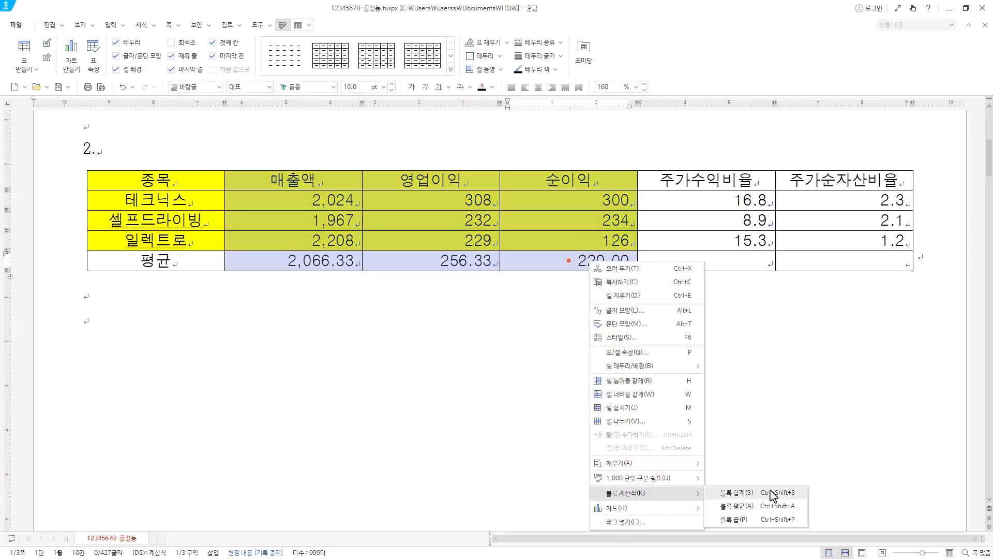
{"action": "left_click", "coordinate": [567, 265]}
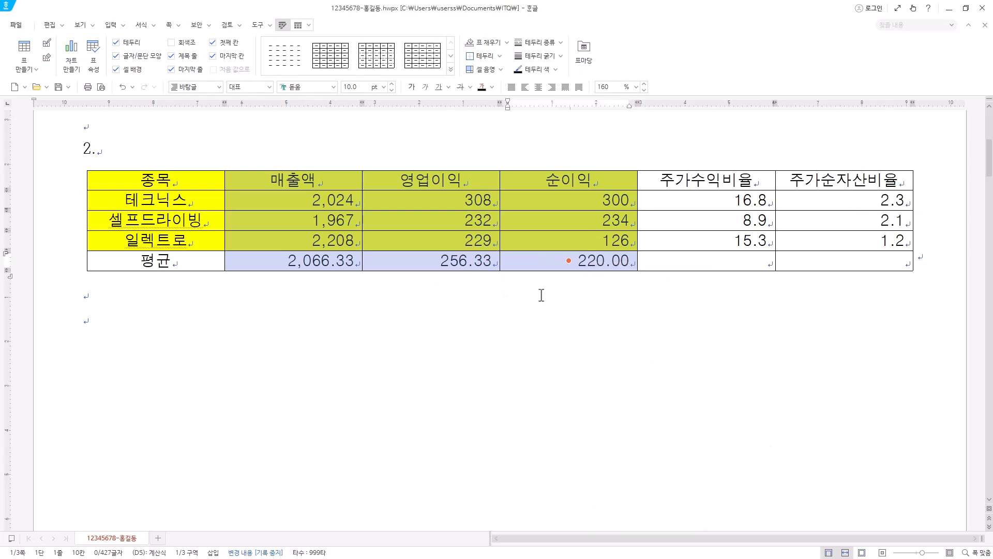
{"action": "left_click_drag", "start_coordinate": [324, 266], "coordinate": [519, 262]}
{"action": "left_click_drag", "start_coordinate": [878, 202], "coordinate": [867, 201]}
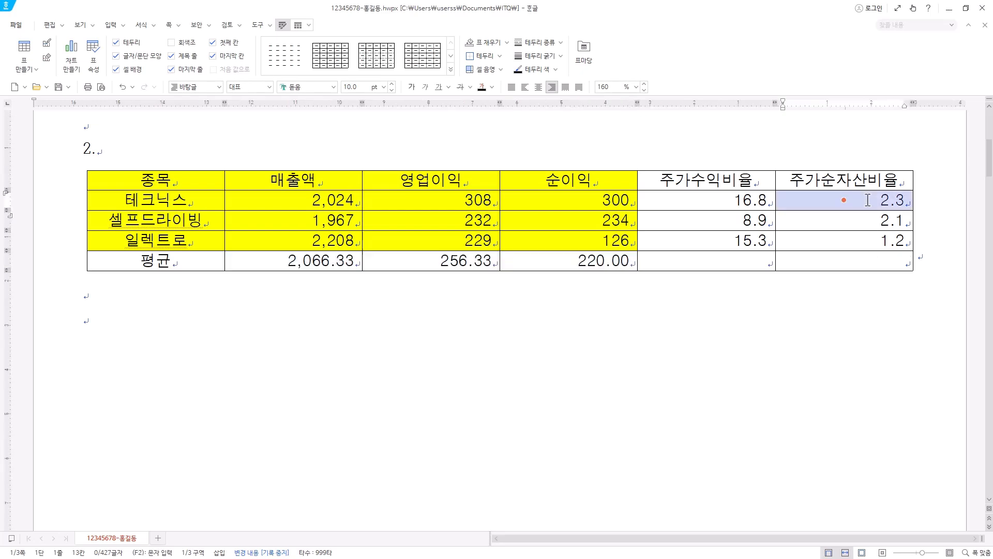
{"action": "left_click", "coordinate": [876, 220]}
{"action": "left_click", "coordinate": [880, 240]}
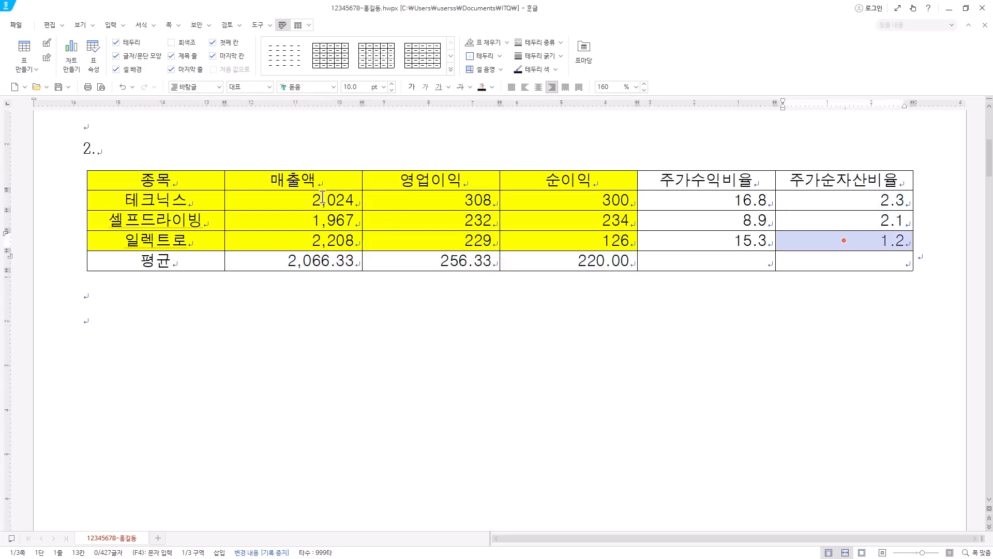
{"action": "left_click_drag", "start_coordinate": [323, 198], "coordinate": [686, 201]}
{"action": "left_click", "coordinate": [802, 200]}
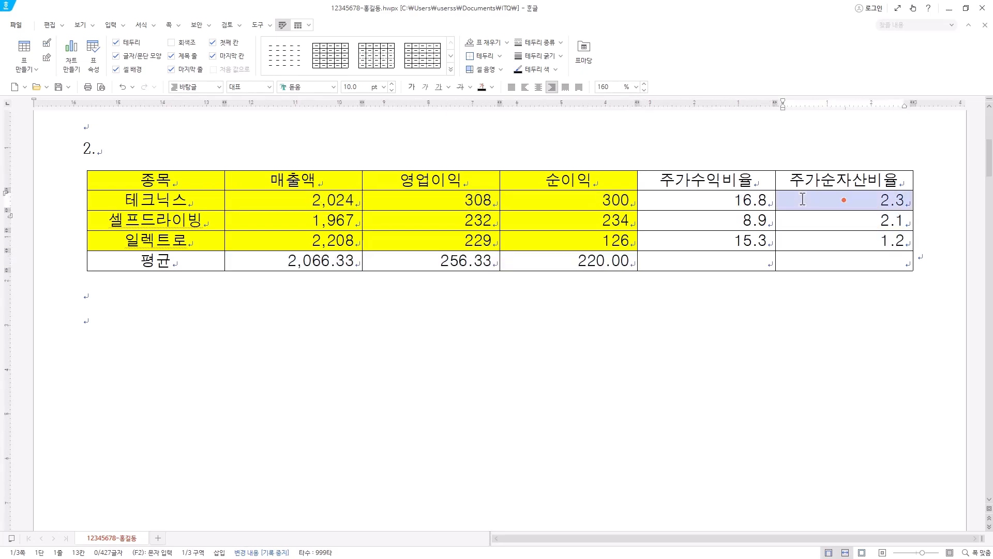
{"action": "left_click_drag", "start_coordinate": [339, 199], "coordinate": [820, 241]}
{"action": "right_click", "coordinate": [824, 195]}
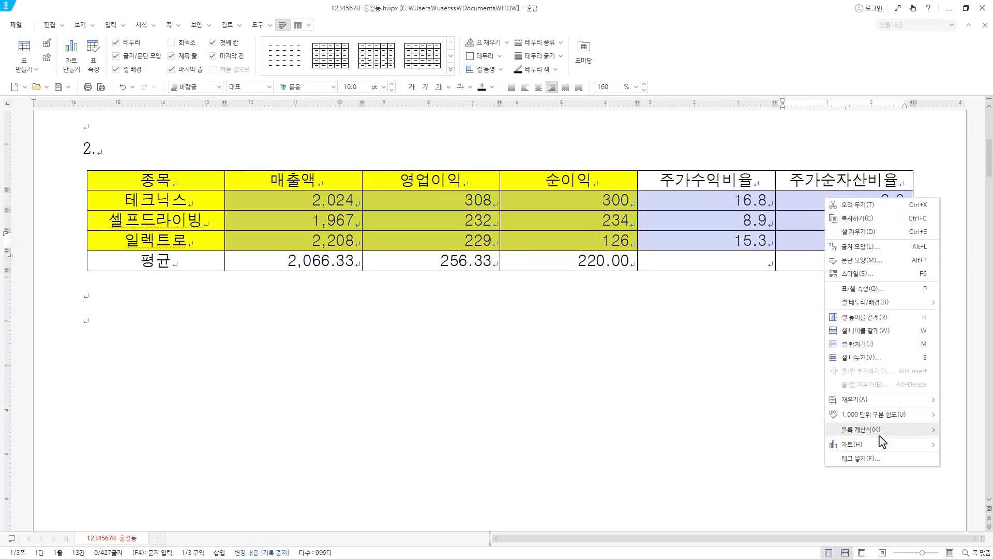
{"action": "mouse_move", "coordinate": [880, 437]}
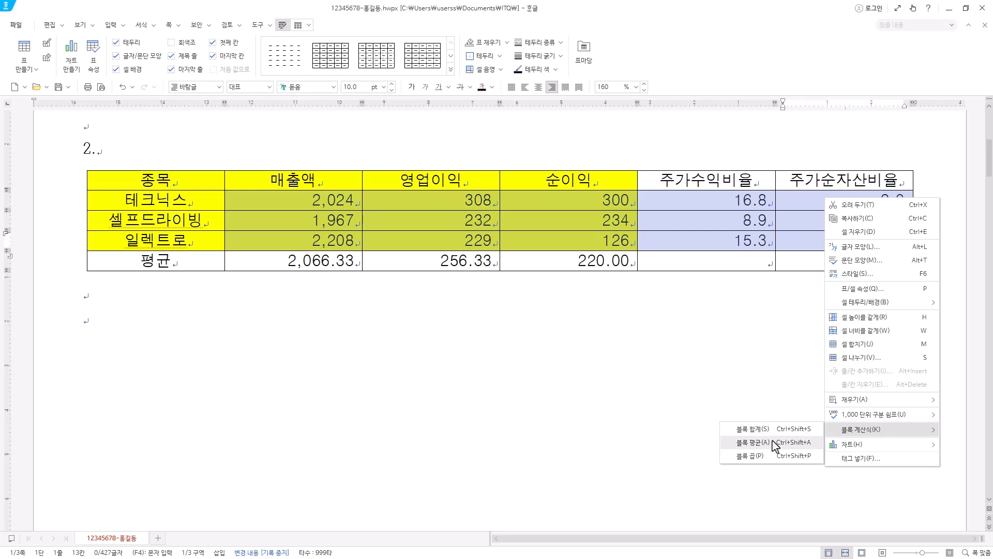
{"action": "key", "text": "Escape"}
{"action": "key", "text": "Escape"}
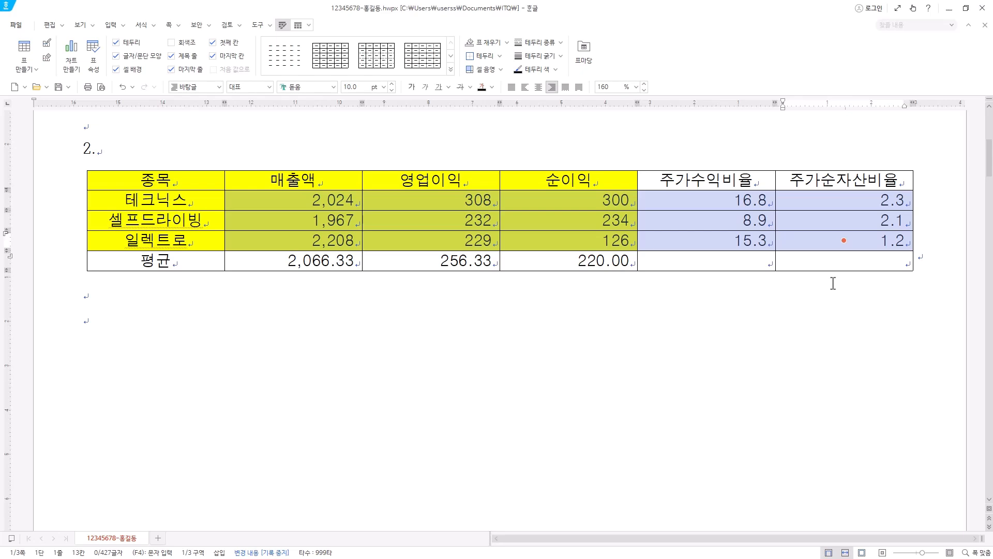
{"action": "left_click_drag", "start_coordinate": [191, 182], "coordinate": [859, 259]}
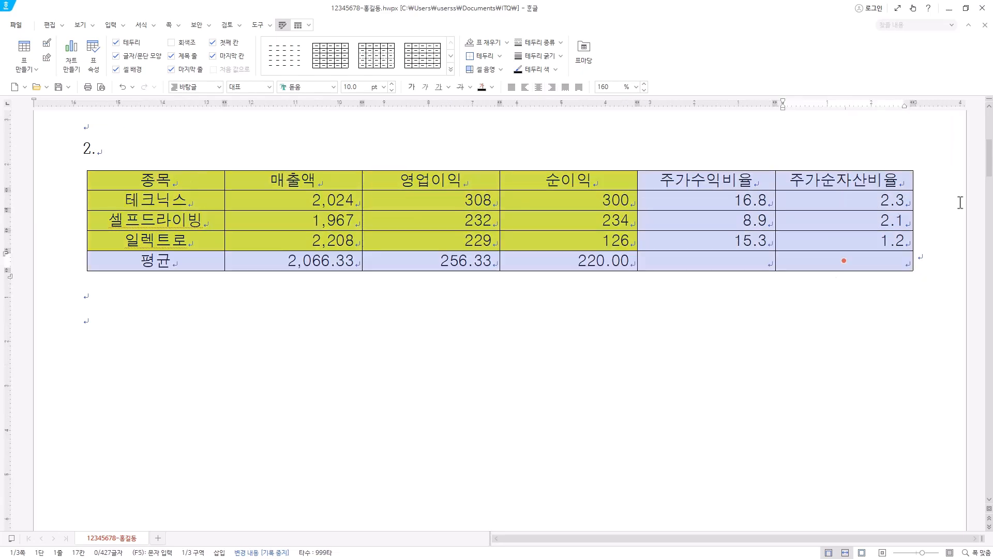
{"action": "key", "text": "Escape"}
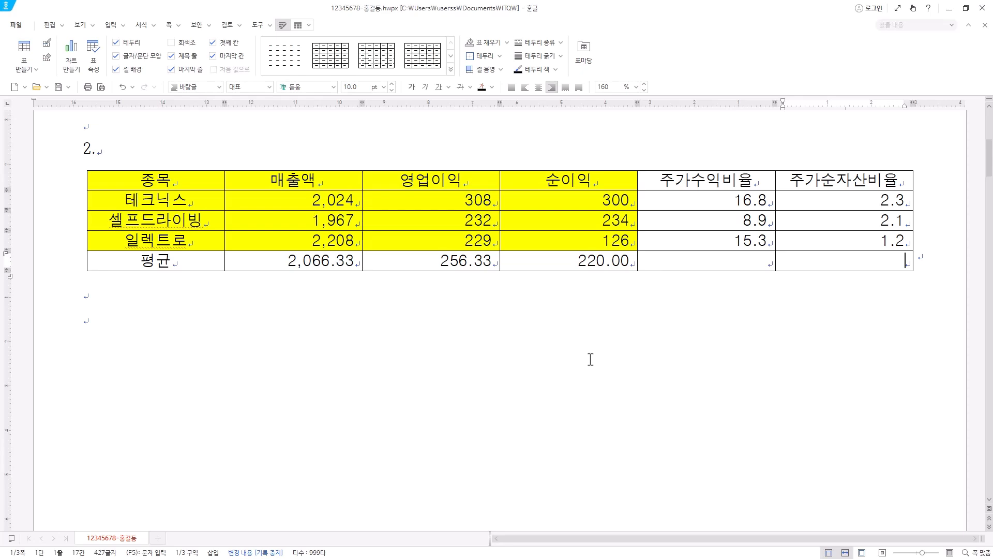
{"action": "left_click_drag", "start_coordinate": [171, 182], "coordinate": [845, 259]}
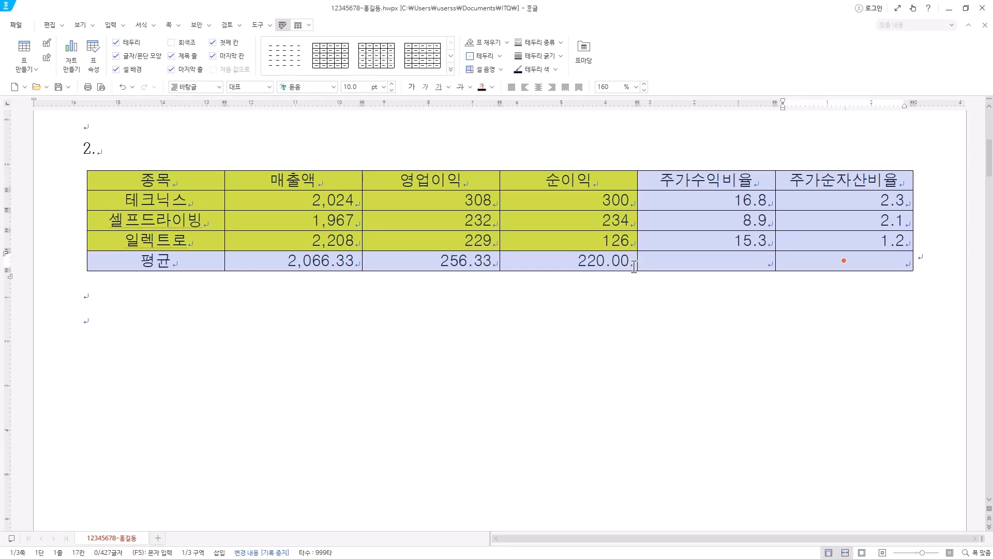
{"action": "left_click", "coordinate": [683, 256]}
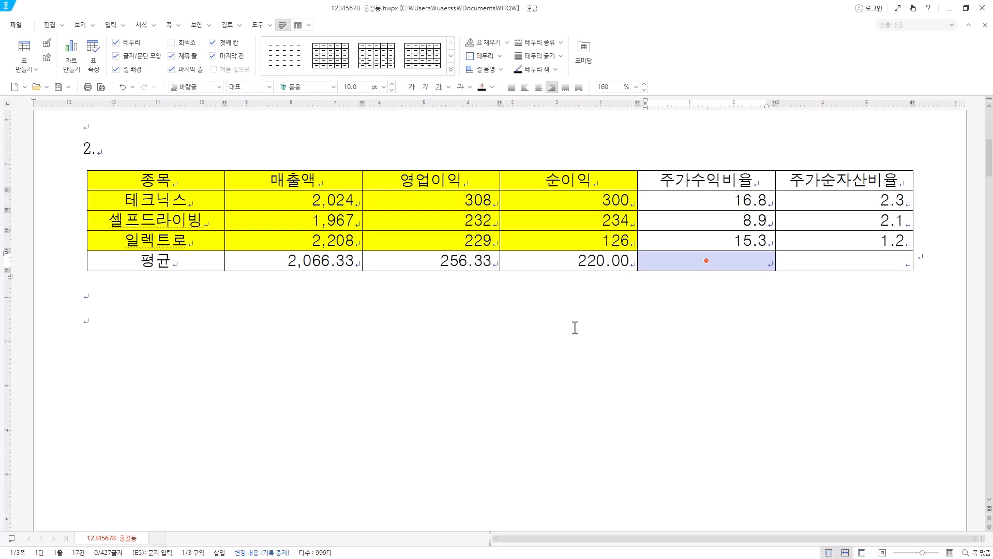
Step: Select all cells of the stock table and open their cell border settings
{"action": "left_click_drag", "start_coordinate": [134, 178], "coordinate": [840, 261]}
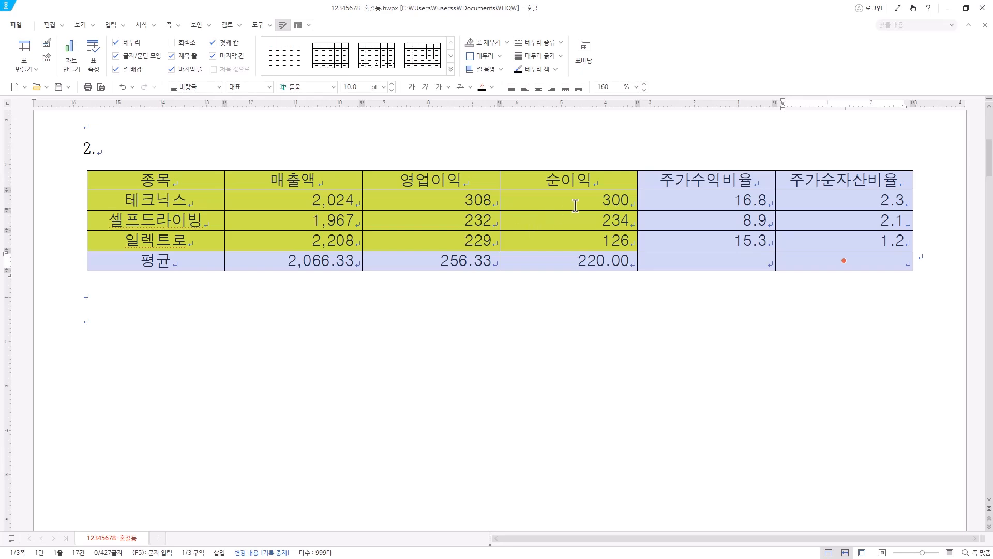
{"action": "key", "text": "l"}
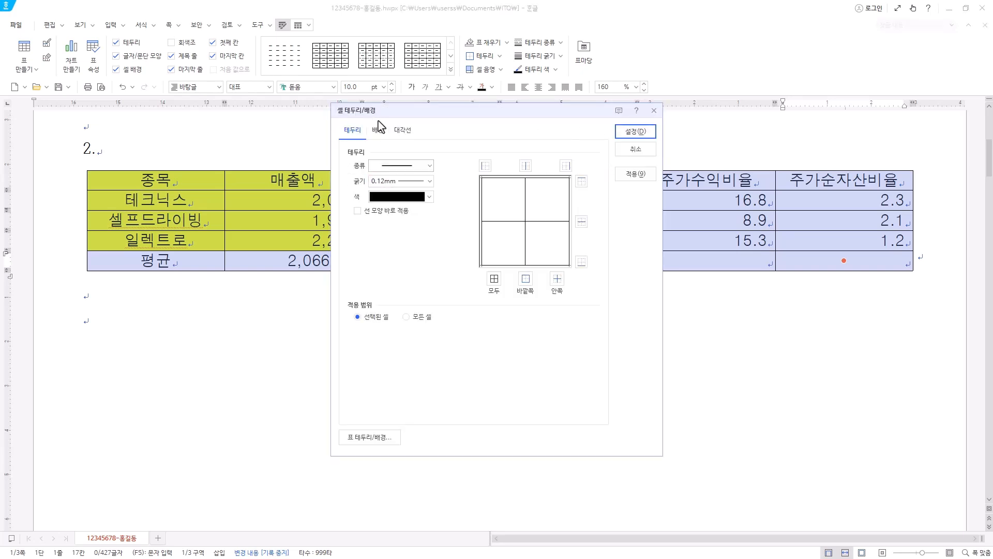
{"action": "left_click", "coordinate": [650, 150]}
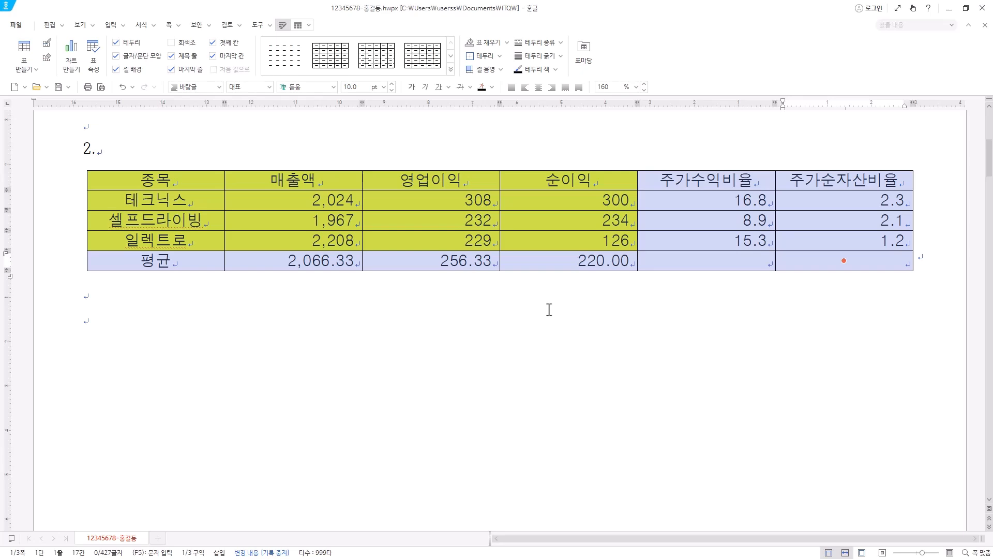
{"action": "key", "text": "c"}
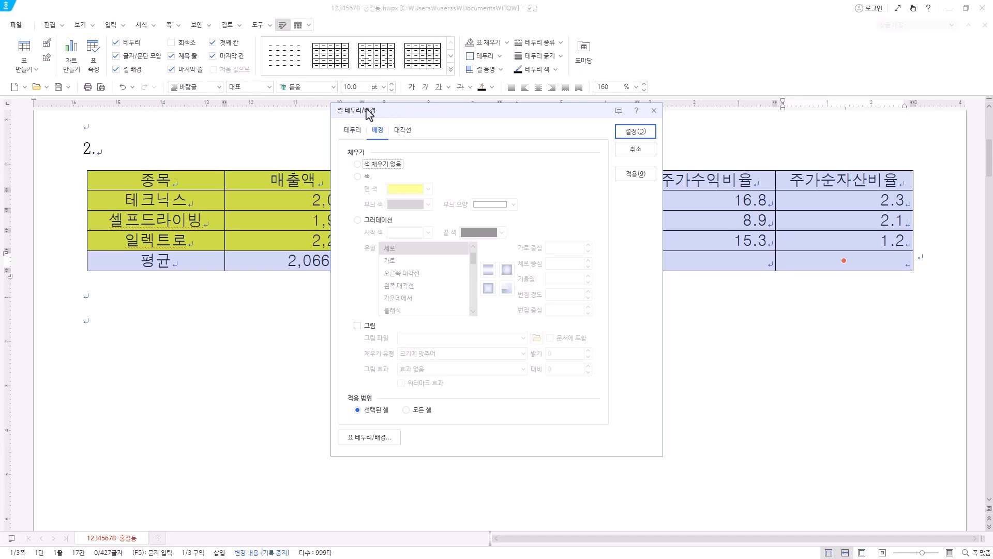
{"action": "left_click", "coordinate": [381, 135]}
{"action": "left_click", "coordinate": [358, 134]}
{"action": "left_click", "coordinate": [557, 279]}
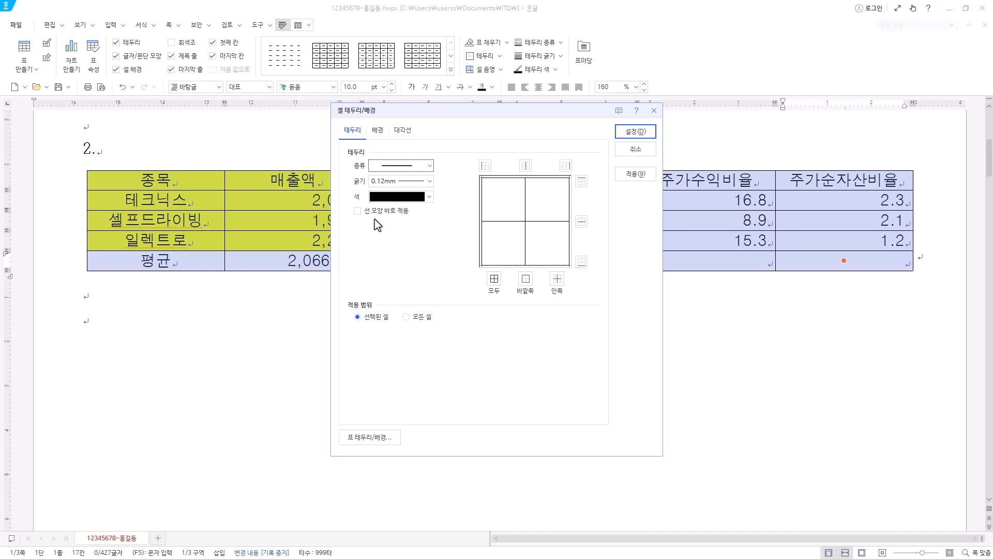
{"action": "left_click", "coordinate": [357, 211]}
{"action": "left_click", "coordinate": [429, 165]}
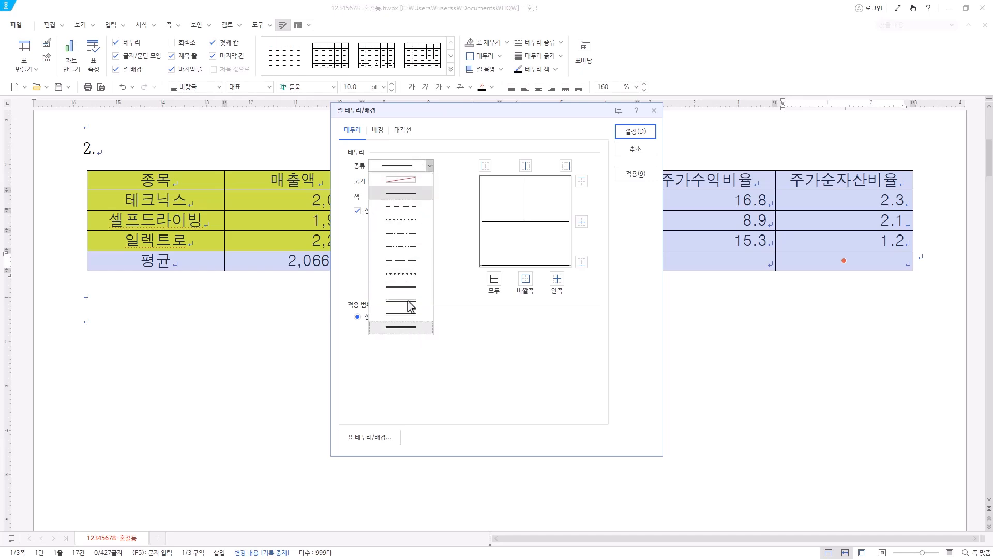
{"action": "left_click", "coordinate": [460, 186]}
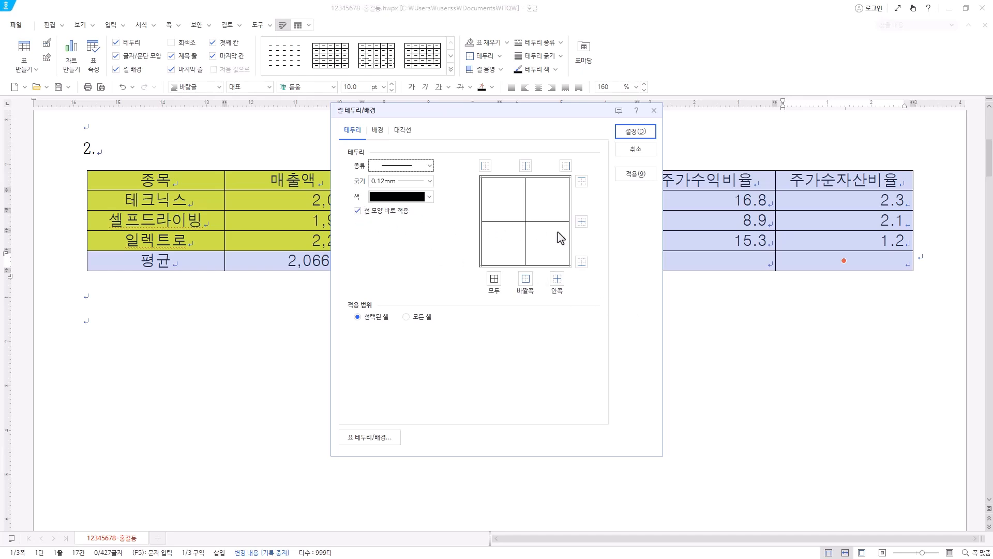
{"action": "left_click", "coordinate": [377, 212]}
{"action": "left_click", "coordinate": [359, 213]}
{"action": "left_click", "coordinate": [358, 211]}
Step: Apply a 0.5mm double line to the outer (바깥쪽) borders of the selected table
{"action": "left_click", "coordinate": [429, 166]}
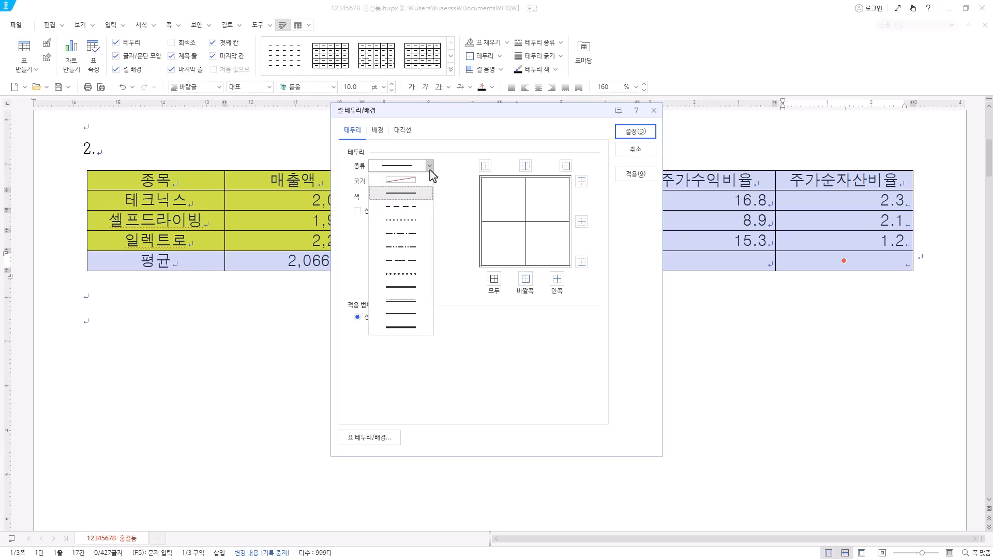
{"action": "left_click", "coordinate": [413, 294]}
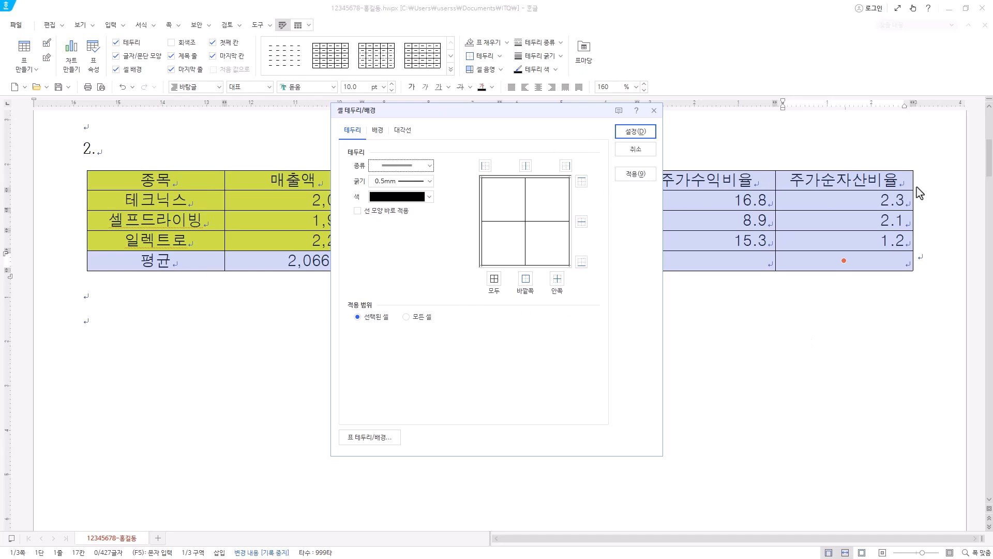
{"action": "left_click", "coordinate": [525, 279]}
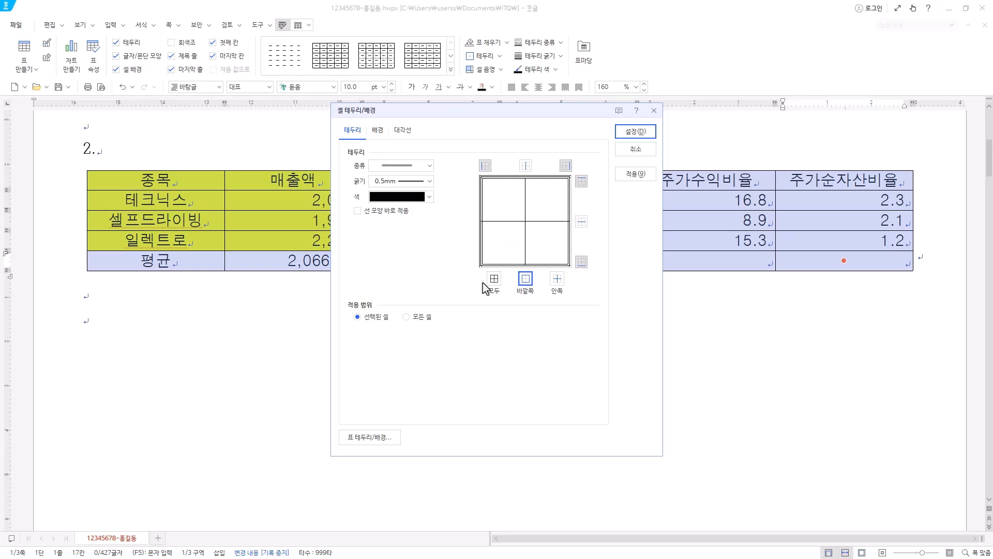
{"action": "left_click", "coordinate": [636, 132]}
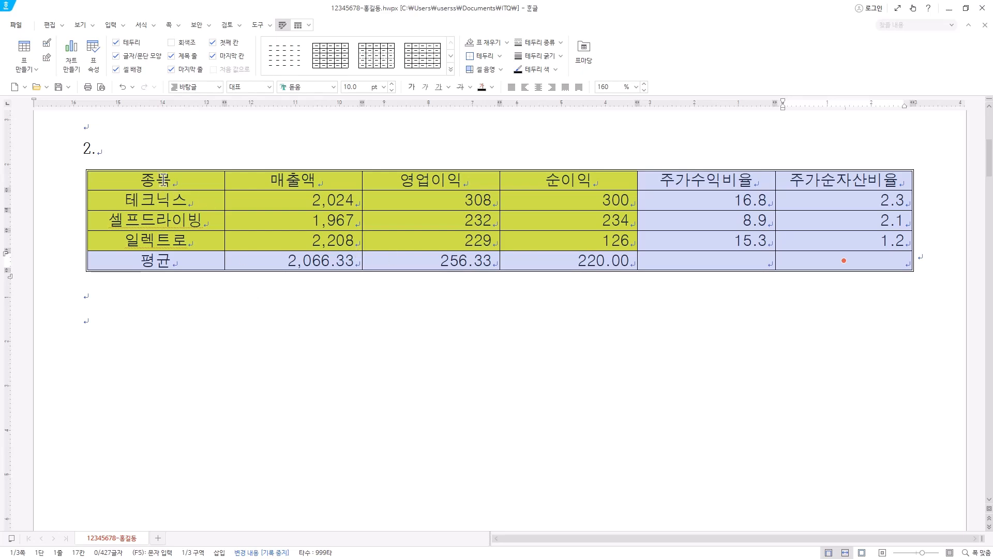
Step: Apply a 0.5mm double line to the bottom border of the table's header row
{"action": "left_click_drag", "start_coordinate": [166, 185], "coordinate": [844, 179]}
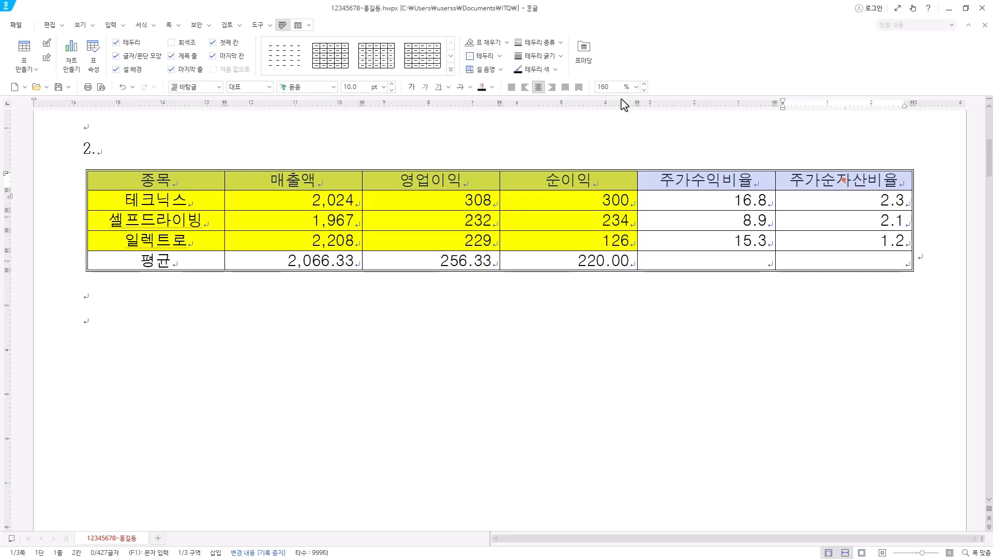
{"action": "key", "text": "l"}
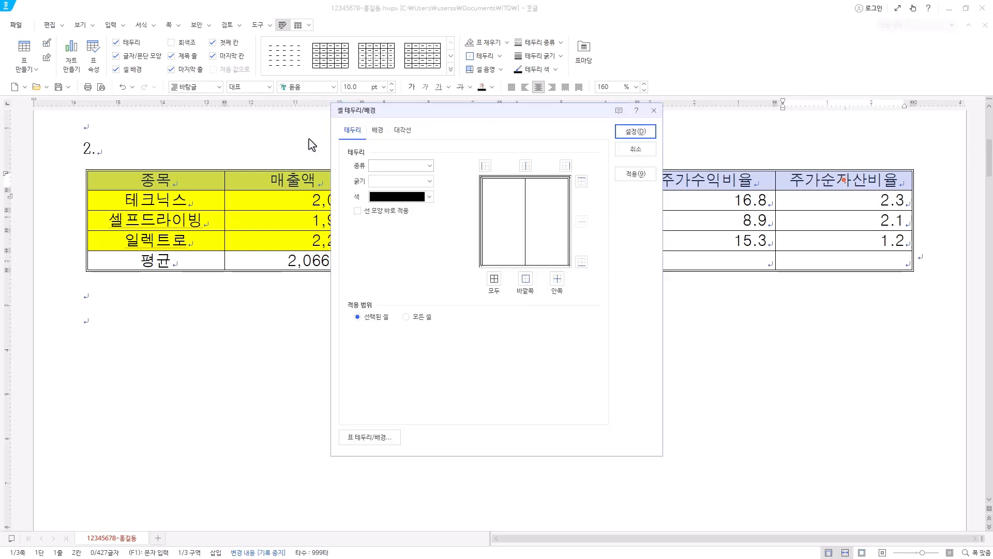
{"action": "left_click", "coordinate": [430, 166]}
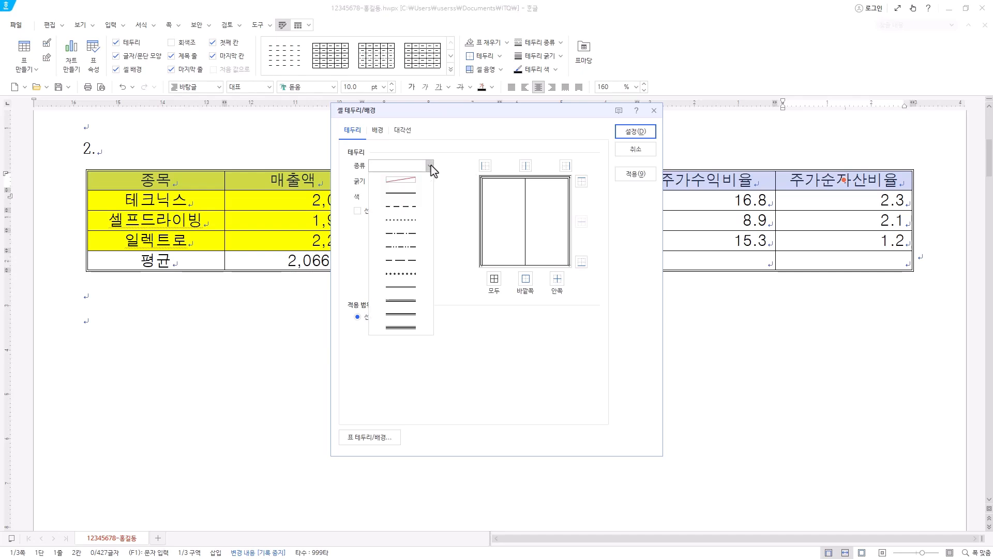
{"action": "left_click", "coordinate": [408, 288]}
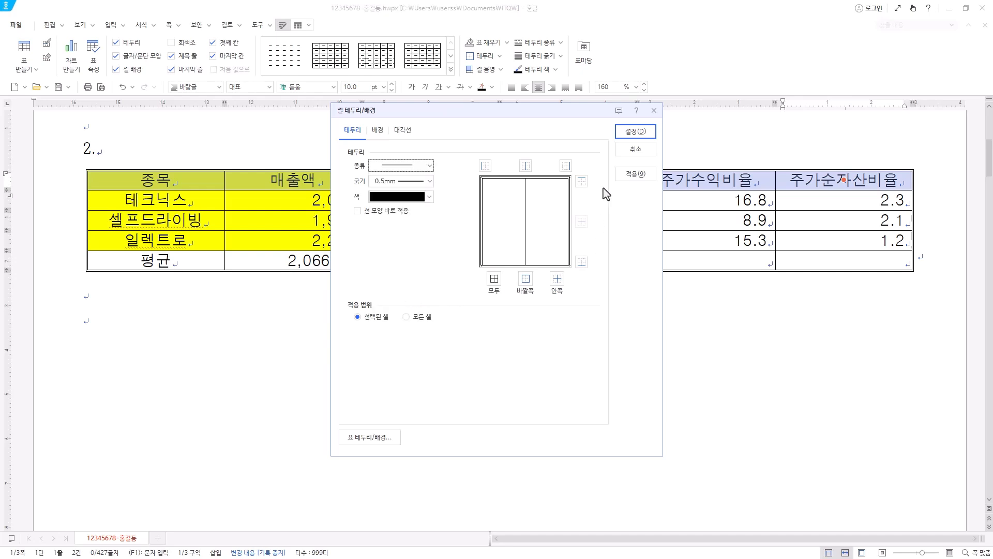
{"action": "left_click", "coordinate": [582, 262]}
{"action": "left_click", "coordinate": [644, 135]}
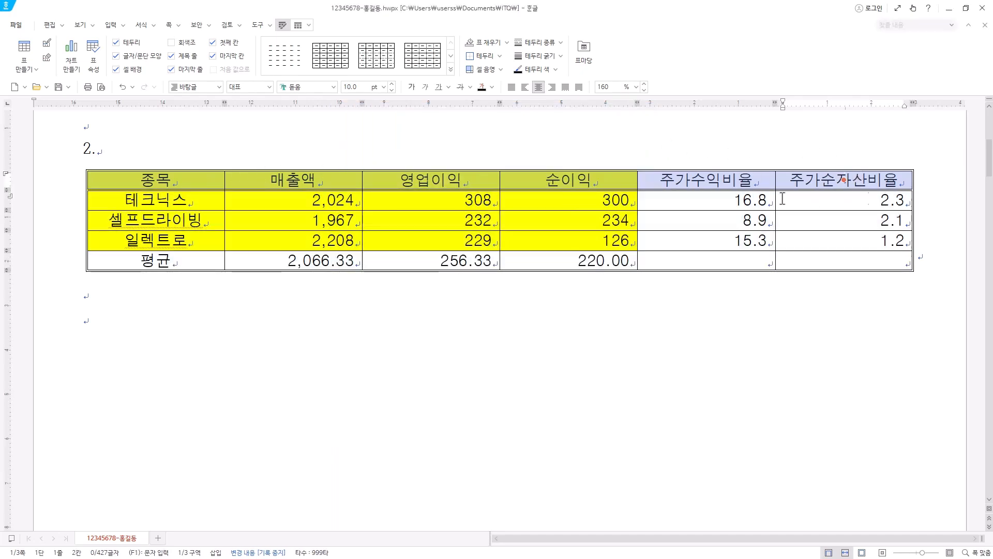
{"action": "left_click_drag", "start_coordinate": [179, 201], "coordinate": [894, 292]}
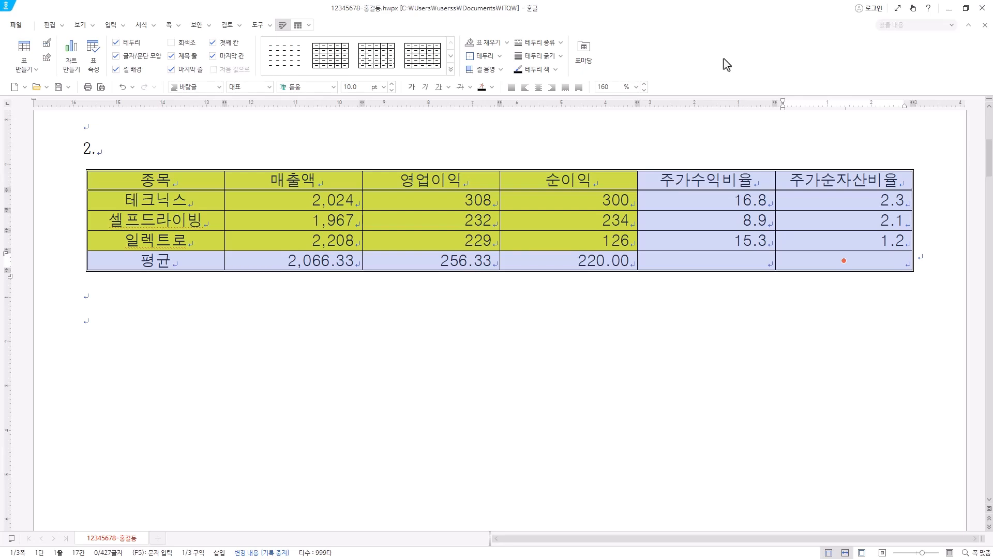
{"action": "left_click", "coordinate": [716, 208]}
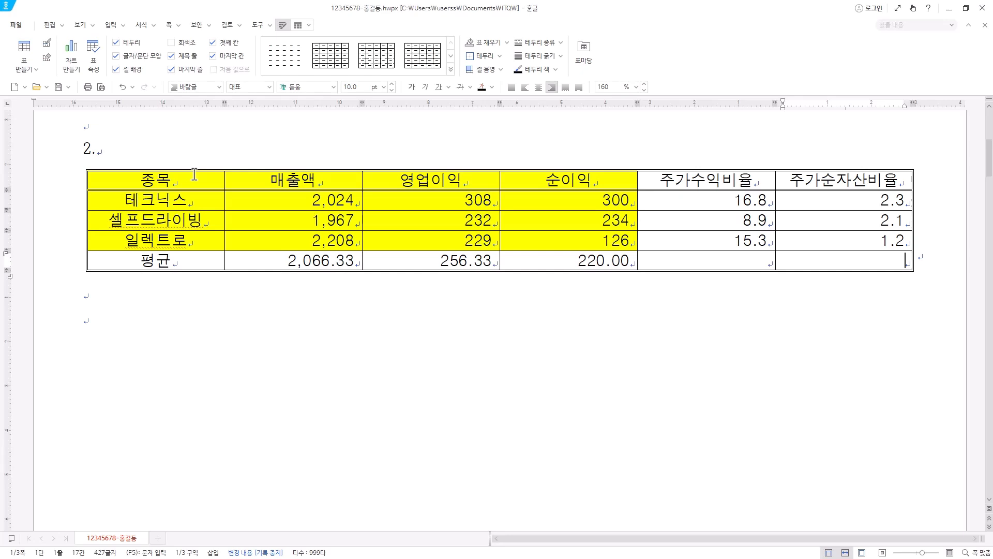
{"action": "key", "text": "Hangul"}
{"action": "left_click_drag", "start_coordinate": [194, 182], "coordinate": [875, 190]}
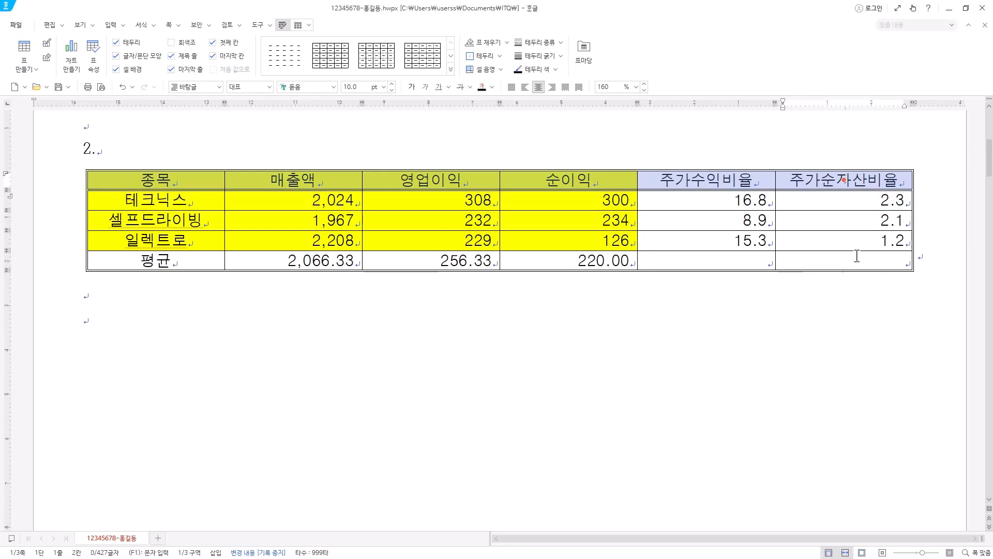
{"action": "left_click", "coordinate": [882, 265]}
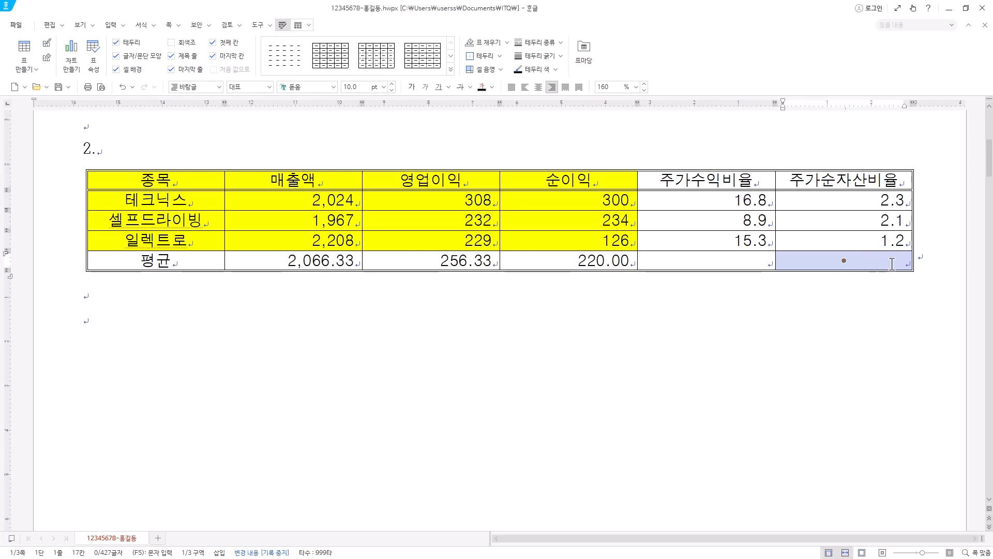
{"action": "left_click", "coordinate": [892, 264]}
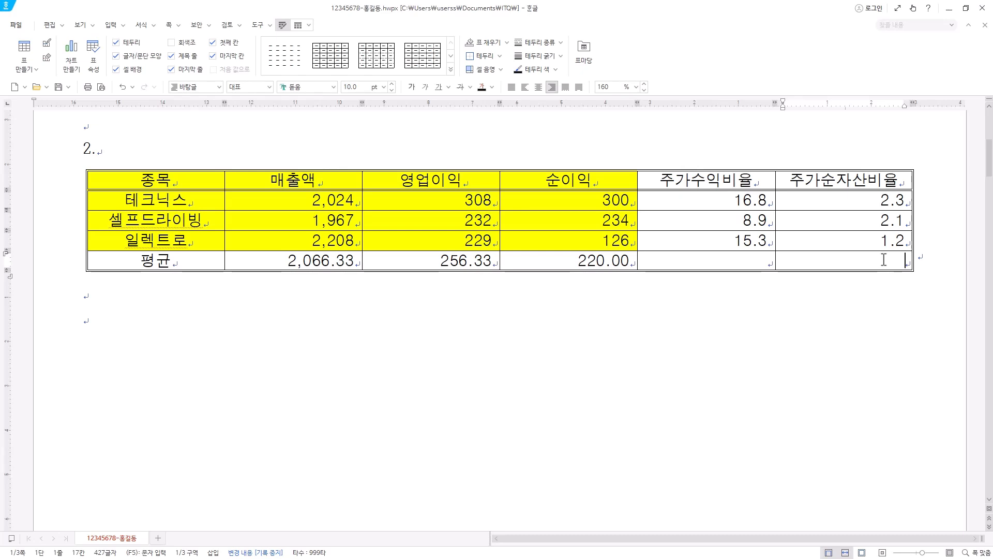
{"action": "key", "text": "F5"}
{"action": "key", "text": "Escape"}
Step: Cross the empty 평균 row cell under 주가순자산비율 with both diagonal lines, using a 0.1mm solid line
{"action": "left_click_drag", "start_coordinate": [890, 258], "coordinate": [953, 255]}
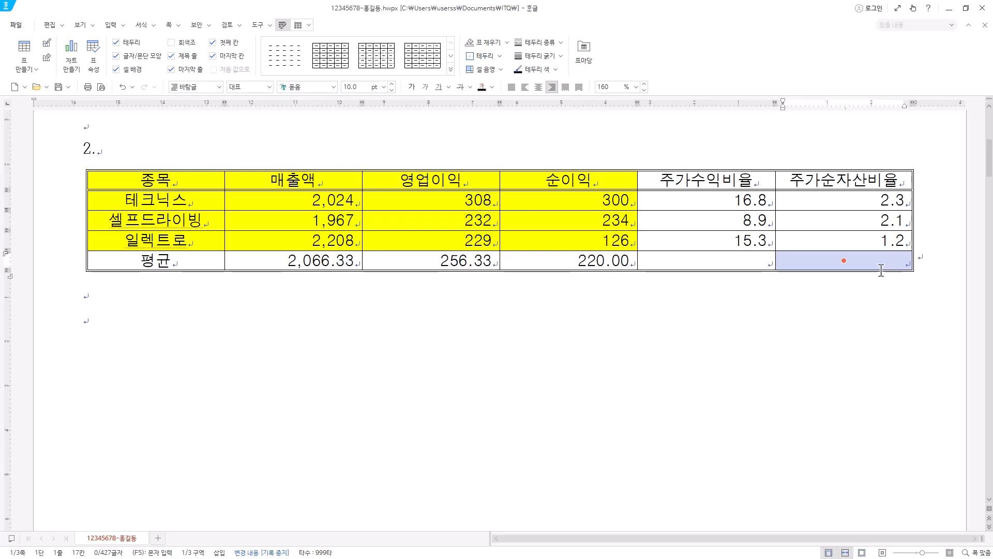
{"action": "key", "text": "l"}
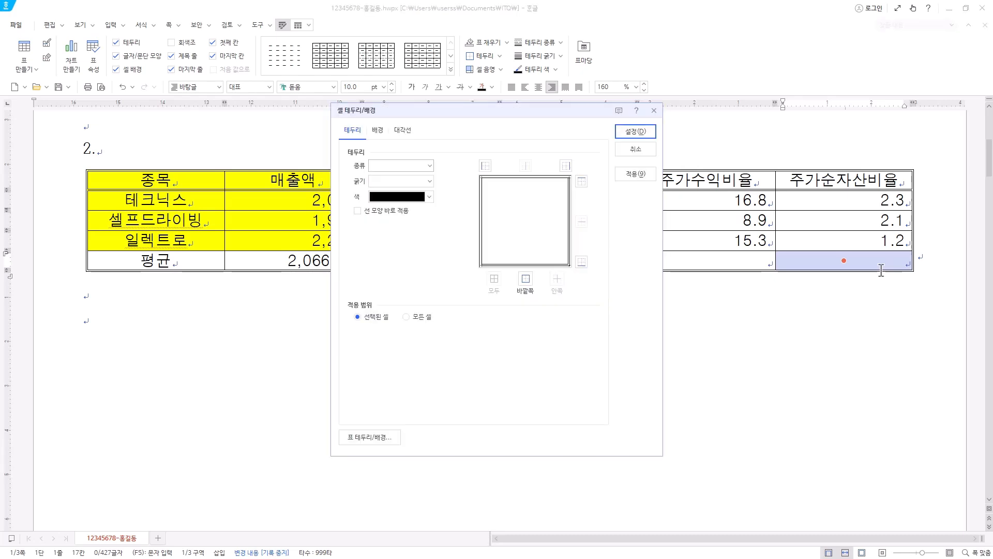
{"action": "left_click", "coordinate": [403, 130]}
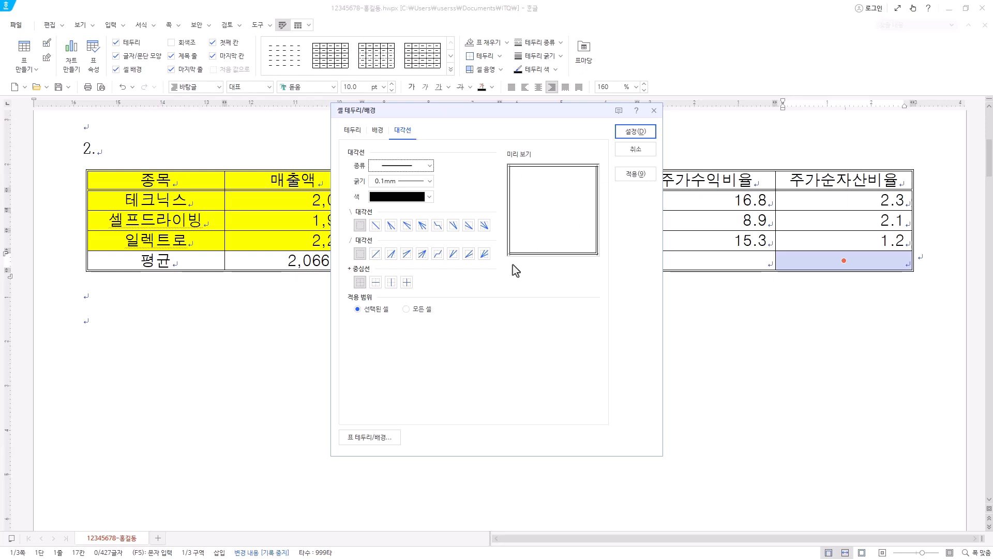
{"action": "left_click", "coordinate": [375, 225]}
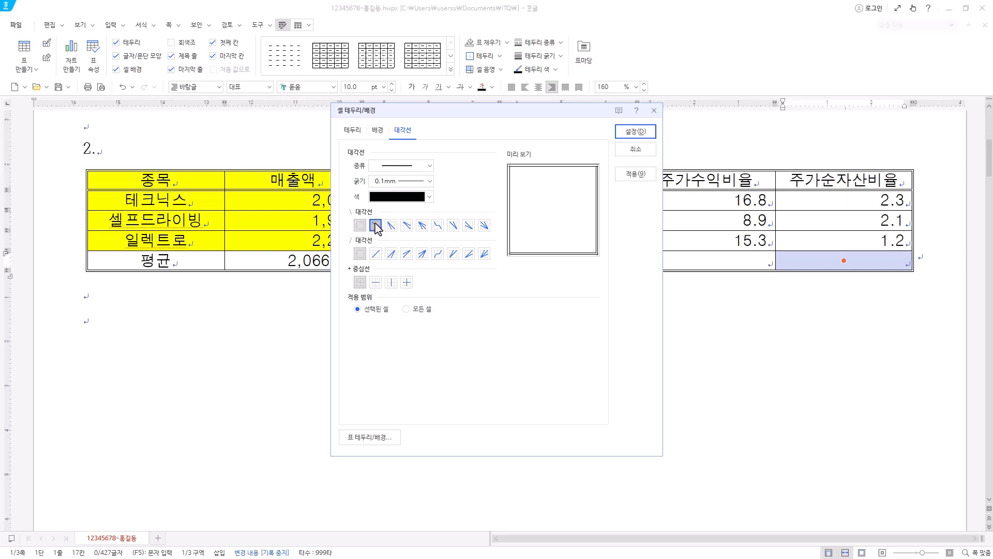
{"action": "left_click", "coordinate": [375, 254]}
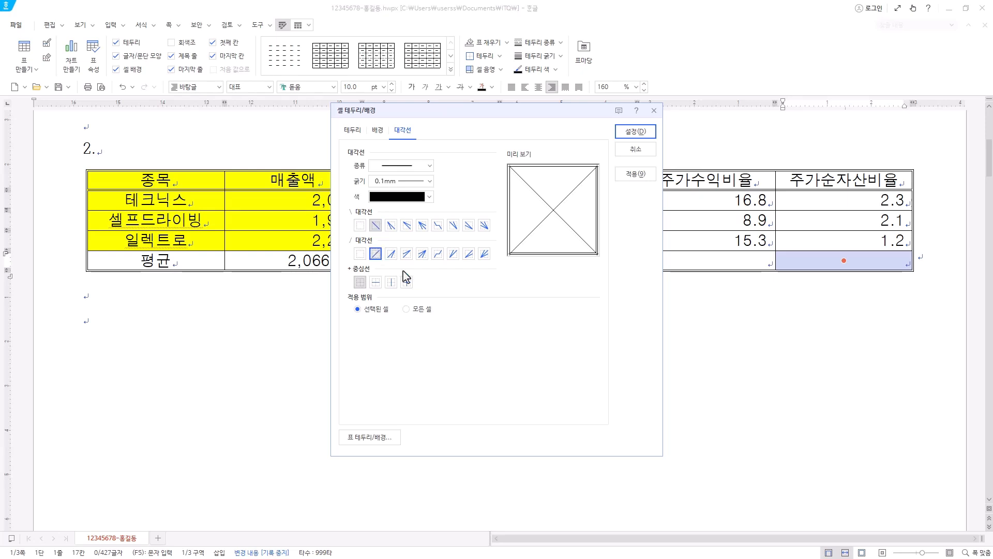
{"action": "left_click", "coordinate": [648, 133]}
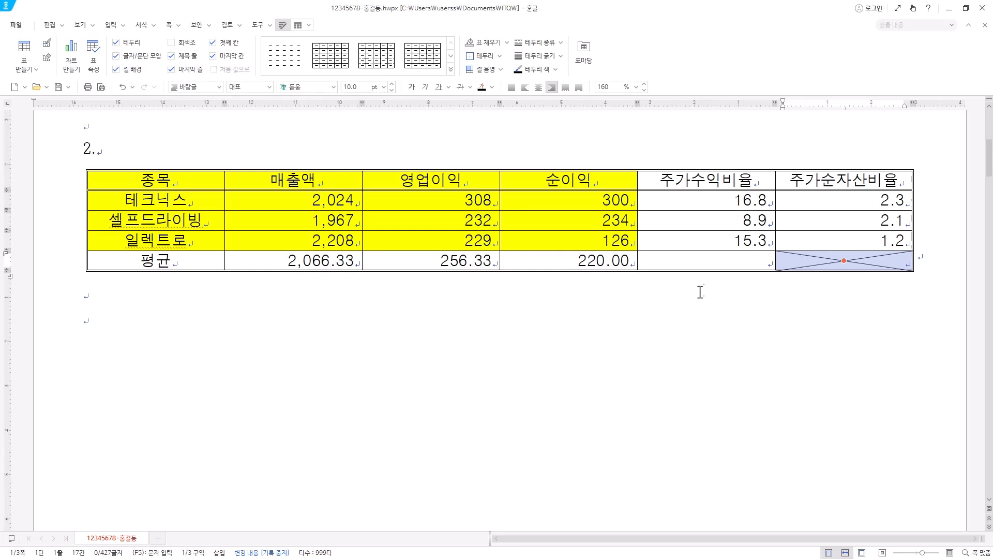
Step: Add a caption above (위) the stock table
{"action": "left_click", "coordinate": [298, 25]}
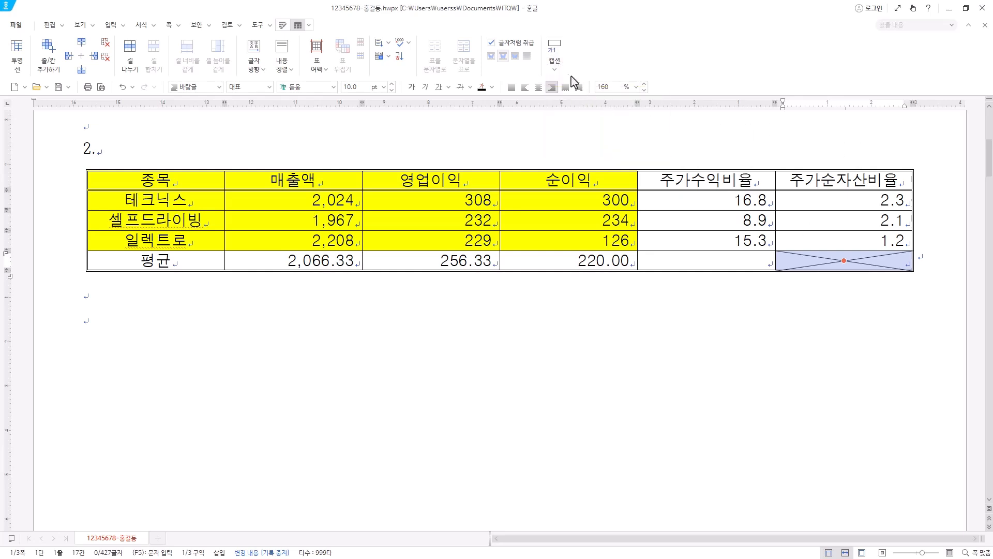
{"action": "left_click", "coordinate": [555, 69]}
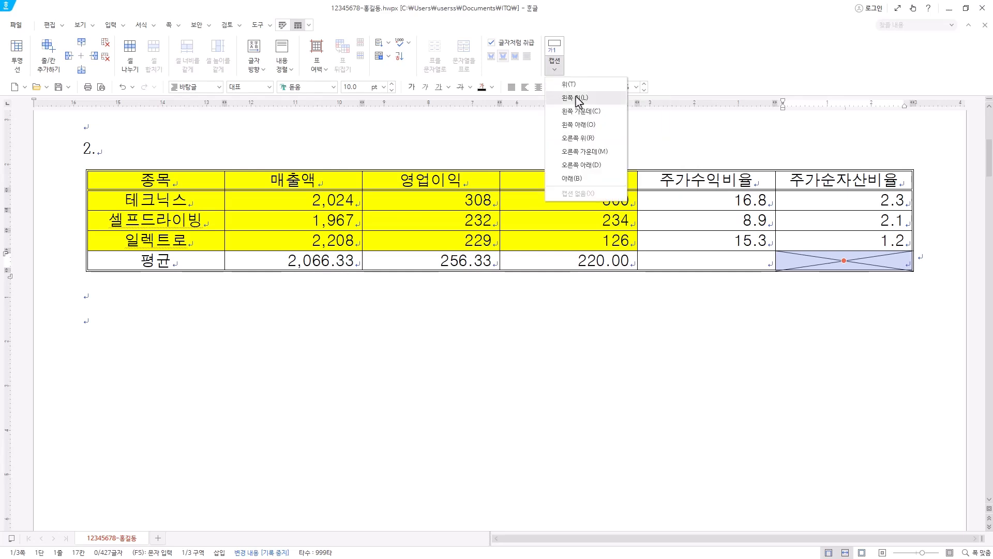
{"action": "left_click", "coordinate": [569, 84]}
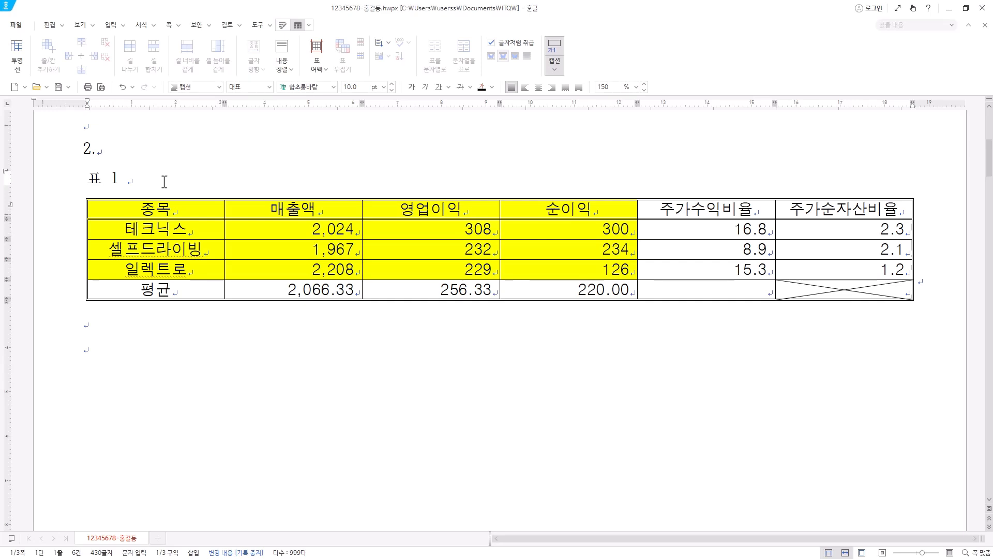
Step: Replace the table's caption text with "무인자동차 관련 상장사(단위 : 억 원, %)" and give it the 캡션 style
{"action": "left_click_drag", "start_coordinate": [165, 182], "coordinate": [38, 182]}
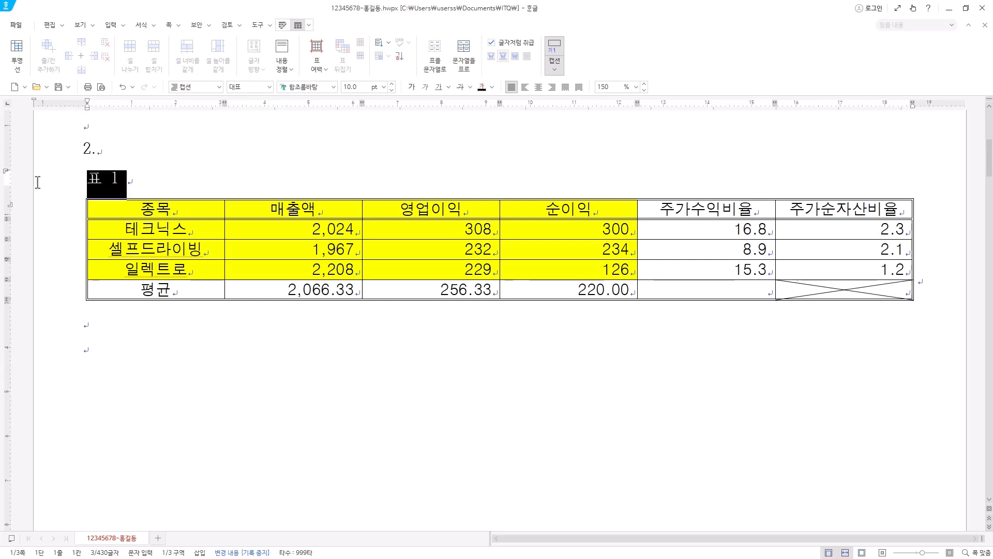
{"action": "left_click", "coordinate": [220, 87]}
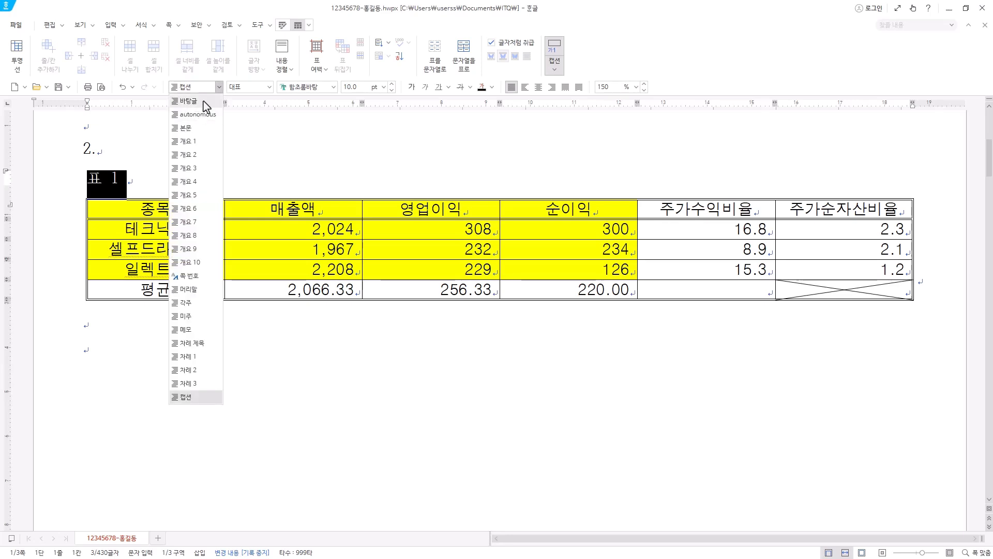
{"action": "left_click", "coordinate": [353, 31]}
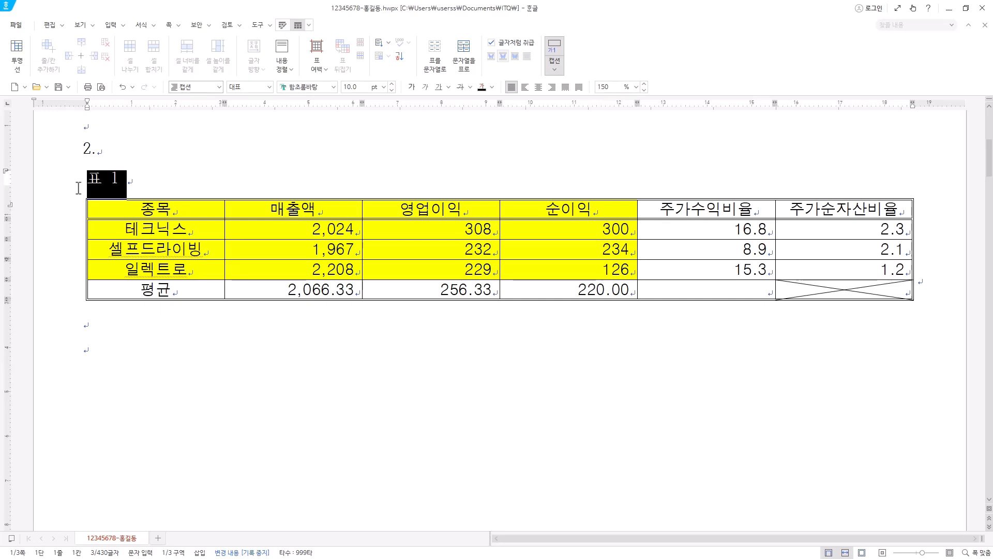
{"action": "type", "text": "무인자동차 관련 상장사(단위 : 억 원, %)"}
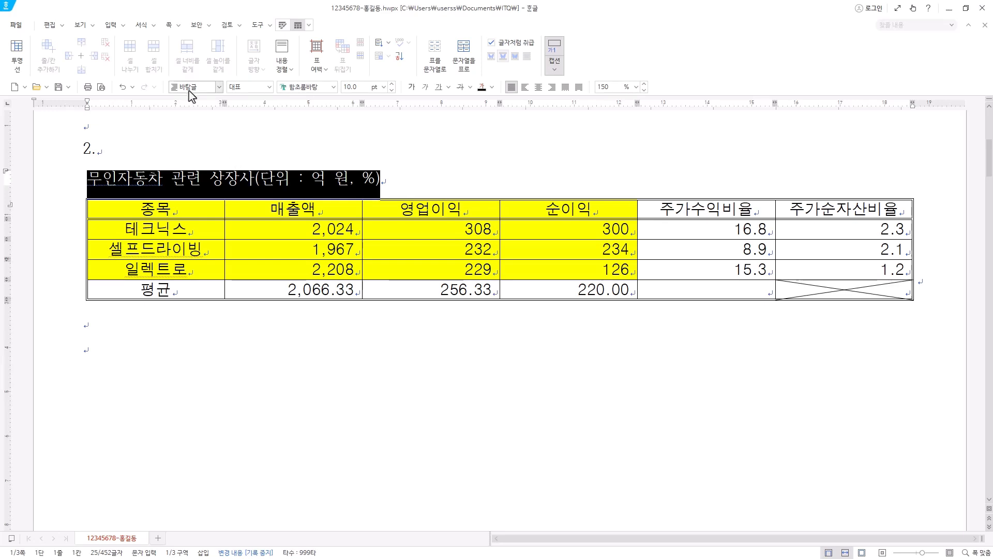
{"action": "left_click", "coordinate": [220, 87]}
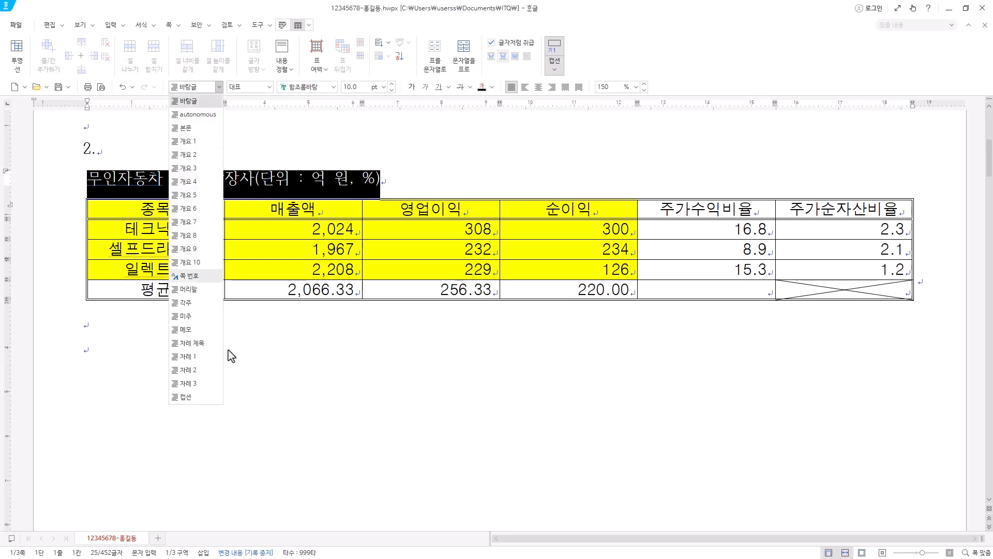
{"action": "left_click", "coordinate": [199, 397]}
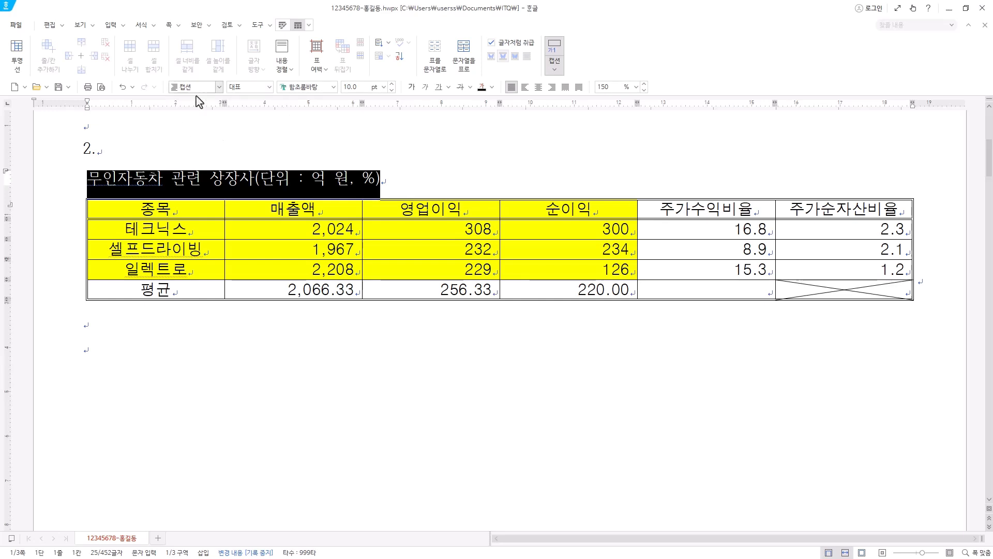
{"action": "left_click", "coordinate": [386, 186]}
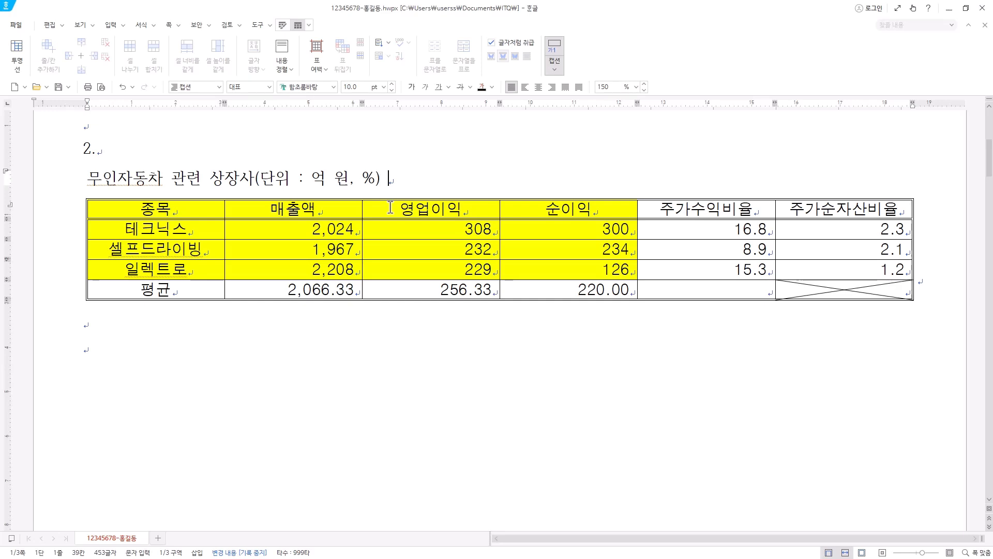
{"action": "key", "text": "BackSpace"}
Step: Set the table caption's font to 돋움 and align it to the right
{"action": "left_click_drag", "start_coordinate": [437, 173], "coordinate": [84, 179]}
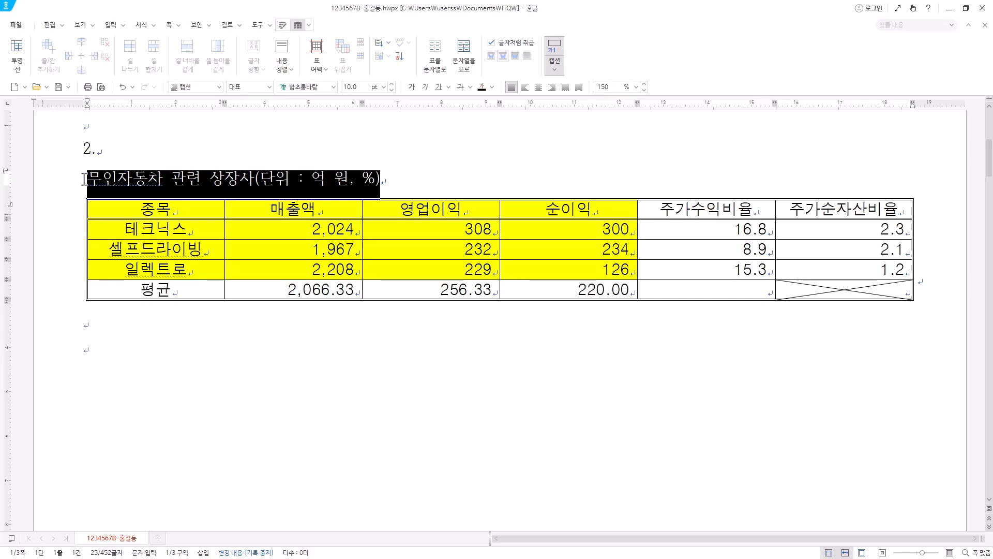
{"action": "left_click", "coordinate": [312, 87]}
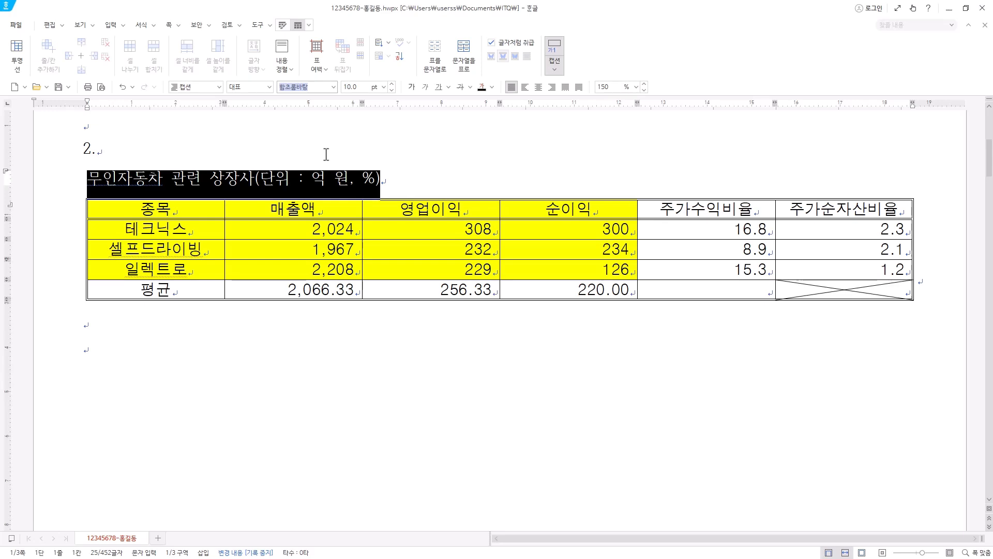
{"action": "type", "text": "돋움움"}
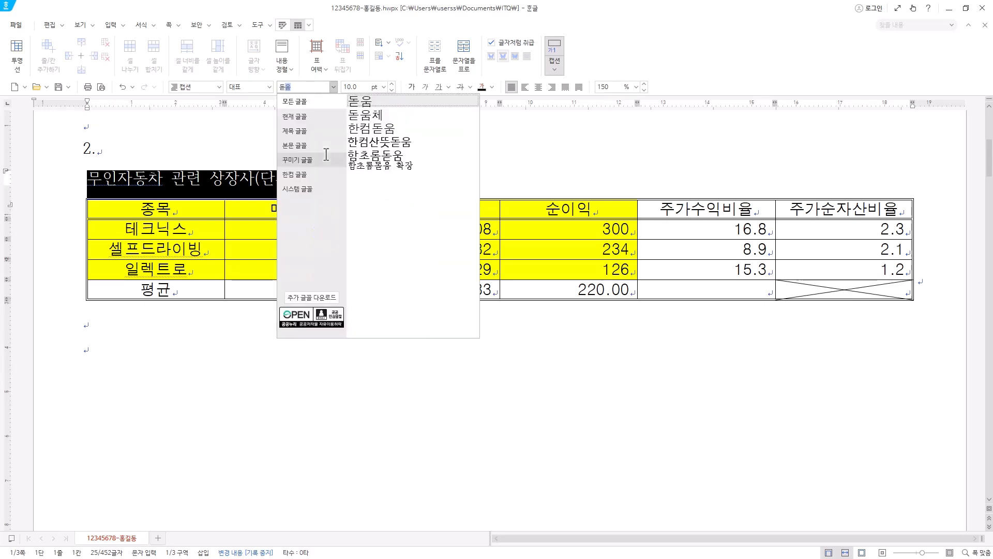
{"action": "key", "text": "Return"}
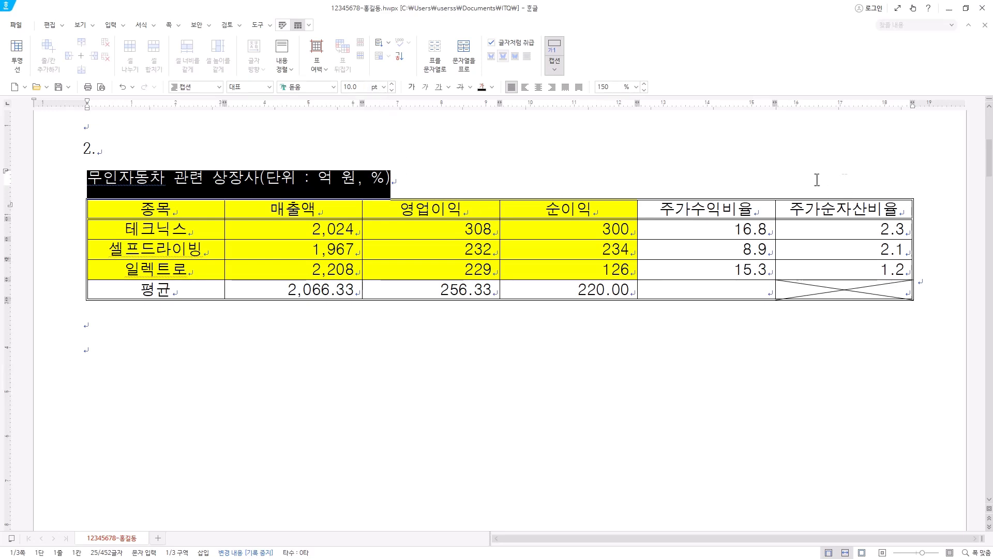
{"action": "left_click", "coordinate": [555, 89]}
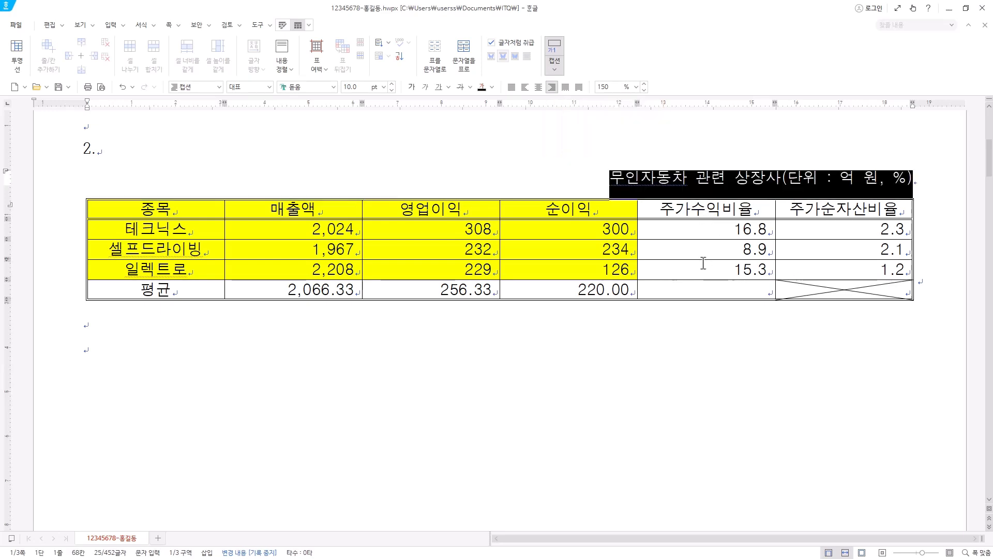
Step: Increase the height of all the stock table's rows slightly
{"action": "left_click_drag", "start_coordinate": [200, 212], "coordinate": [845, 291]}
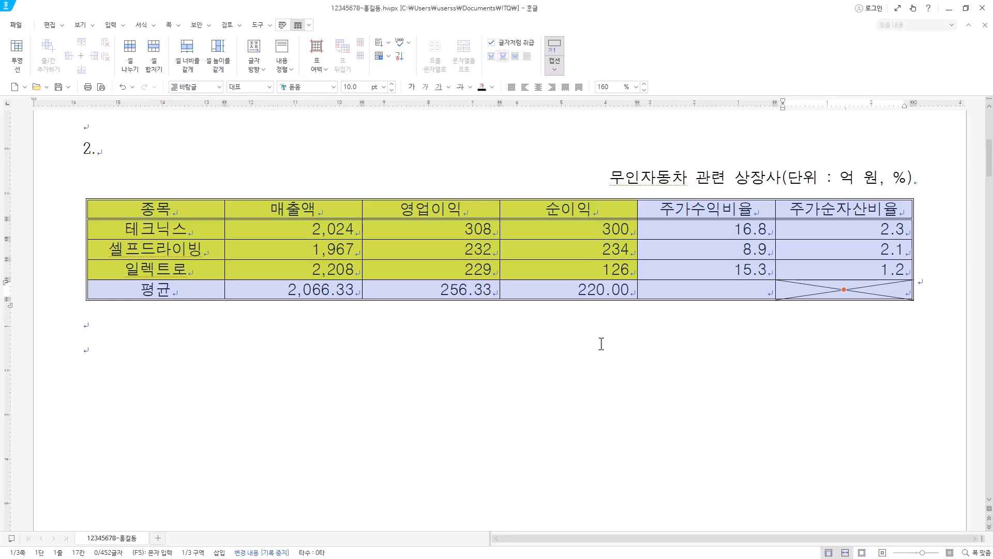
{"action": "key", "text": "ctrl+Down"}
{"action": "key", "text": "ctrl+Down"}
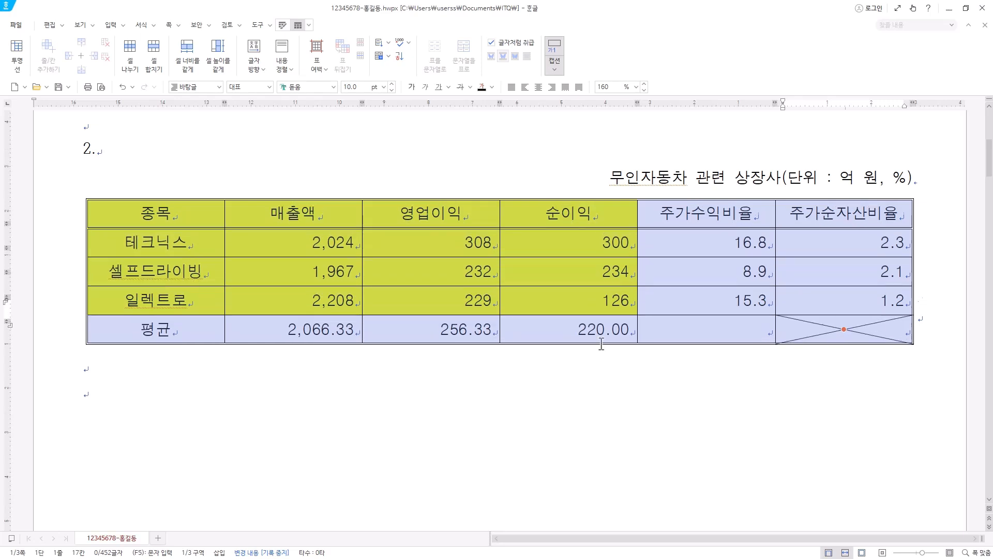
{"action": "key", "text": "ctrl+Down"}
{"action": "key", "text": "ctrl+Up"}
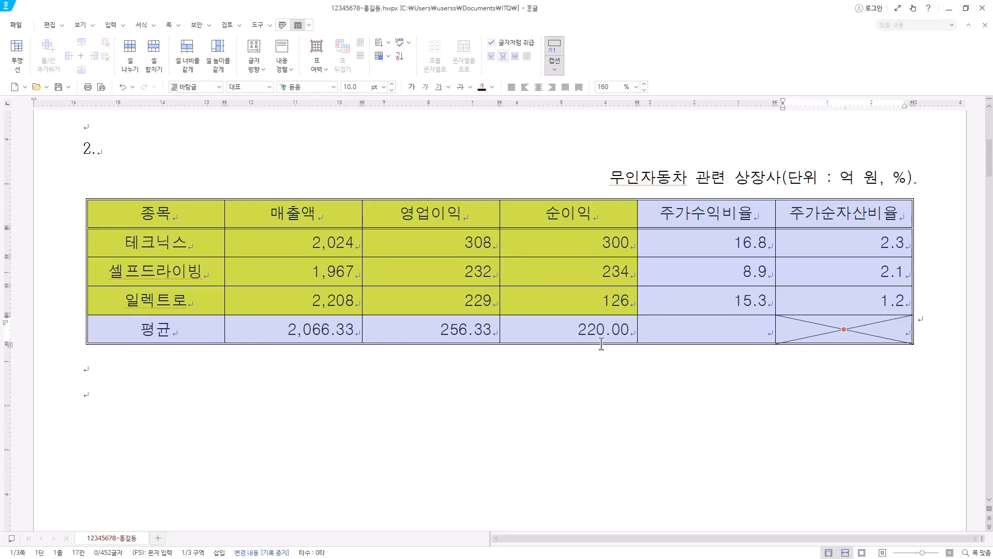
{"action": "key", "text": "ctrl+Up"}
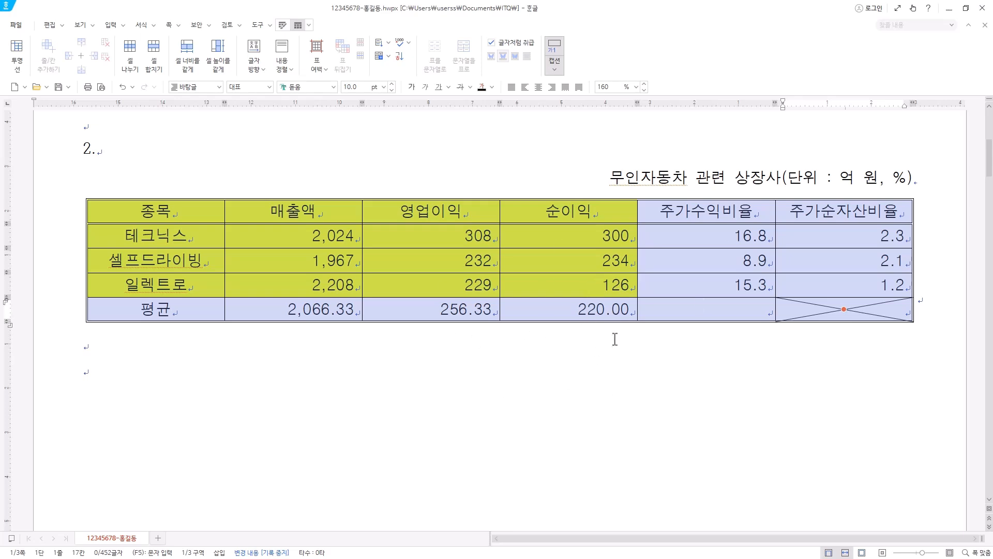
{"action": "scroll", "coordinate": [532, 363], "scroll_direction": "down", "scroll_amount": 5}
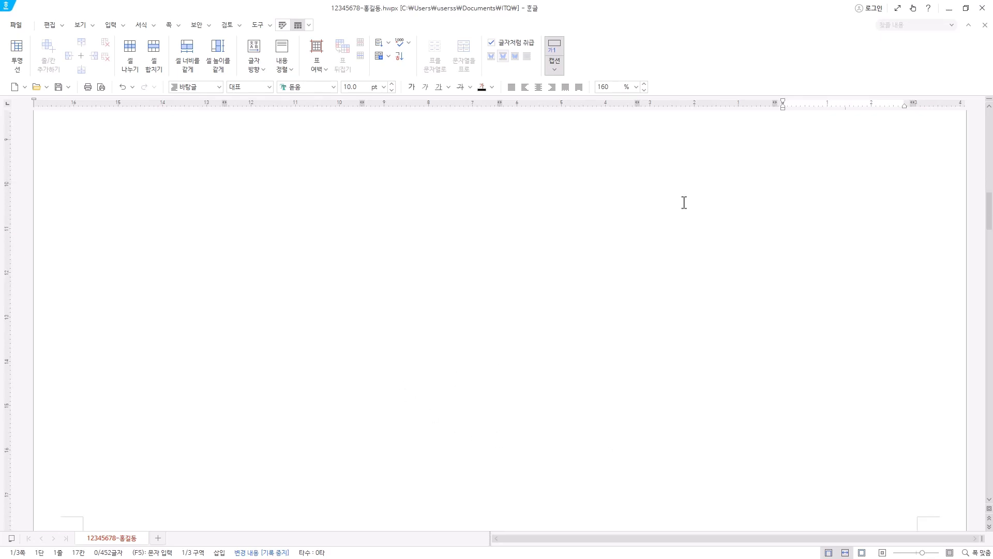
{"action": "scroll", "coordinate": [276, 380], "scroll_direction": "up", "scroll_amount": 2}
{"action": "scroll", "coordinate": [458, 378], "scroll_direction": "up", "scroll_amount": 4}
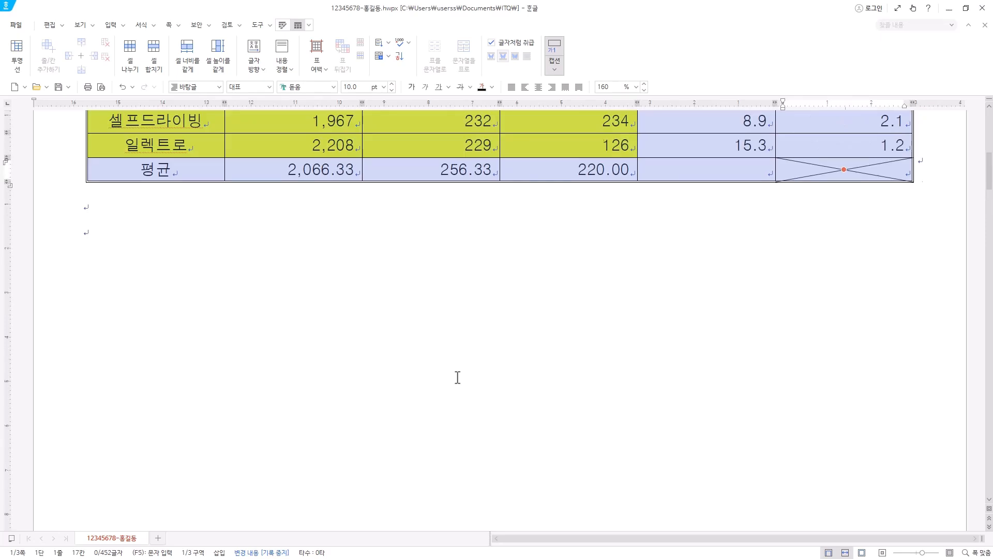
{"action": "scroll", "coordinate": [458, 377], "scroll_direction": "up", "scroll_amount": 4}
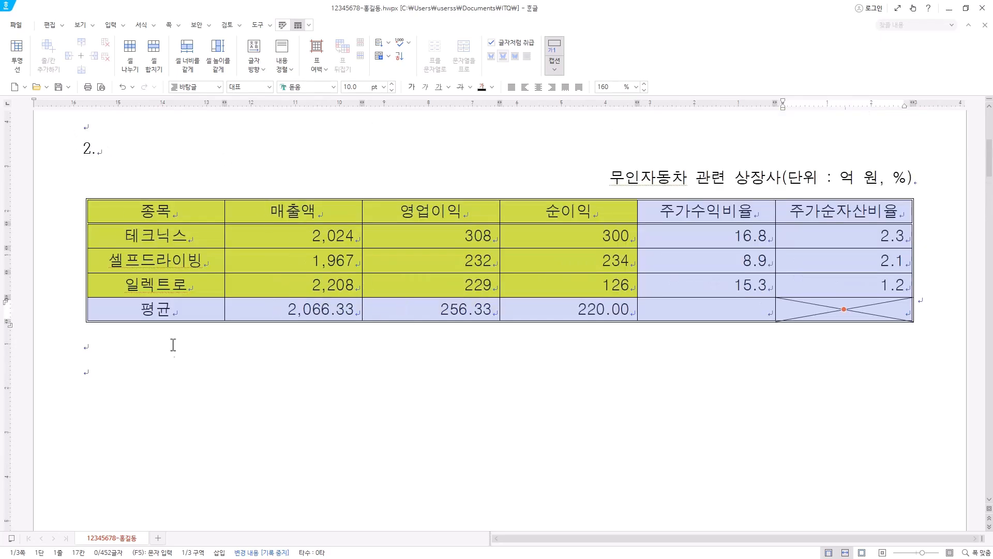
{"action": "left_click", "coordinate": [76, 274]}
{"action": "left_click", "coordinate": [76, 274]}
{"action": "left_click", "coordinate": [75, 274]}
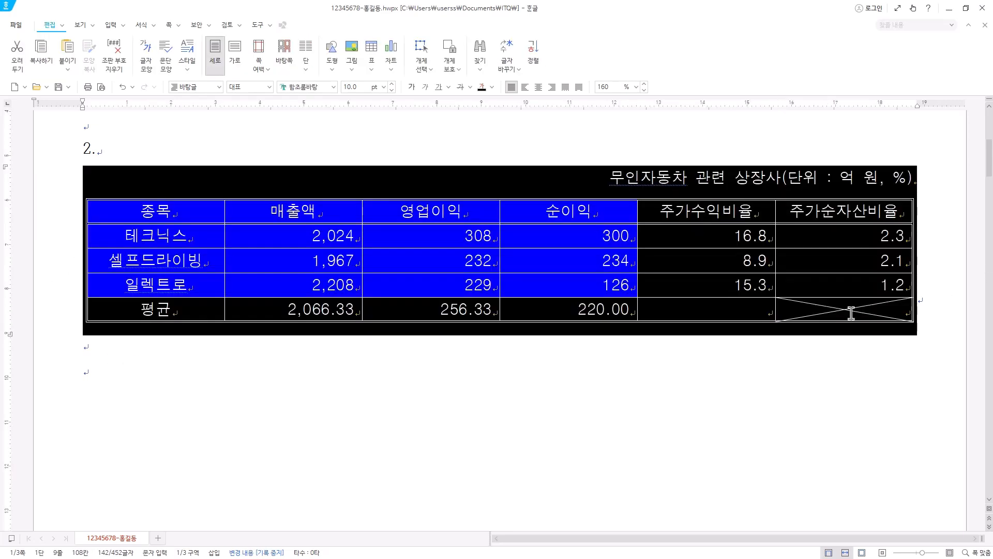
Step: Delete the blank lines below the stock table and insert two blank lines there again
{"action": "left_click", "coordinate": [83, 344]}
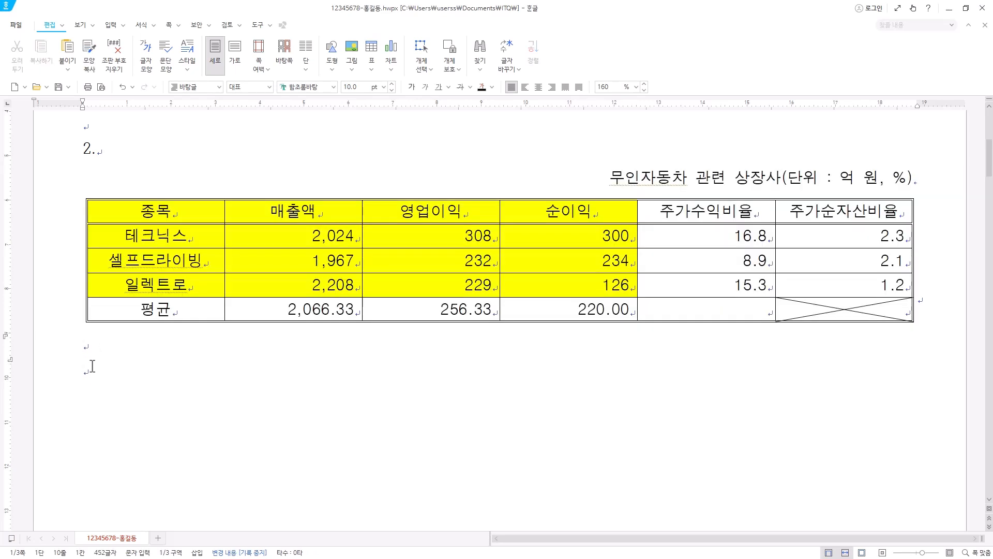
{"action": "left_click", "coordinate": [91, 362]}
{"action": "left_click", "coordinate": [922, 302]}
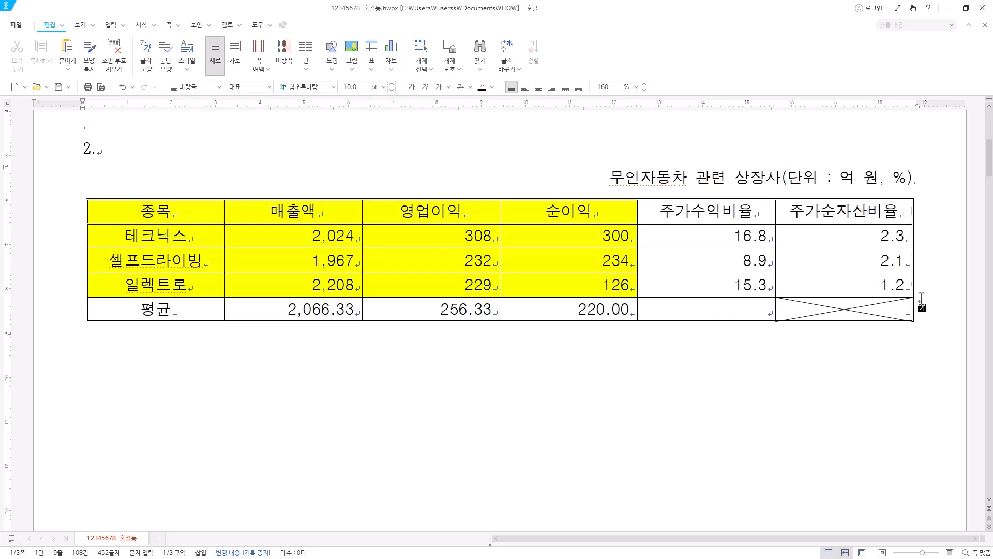
{"action": "key", "text": "Left"}
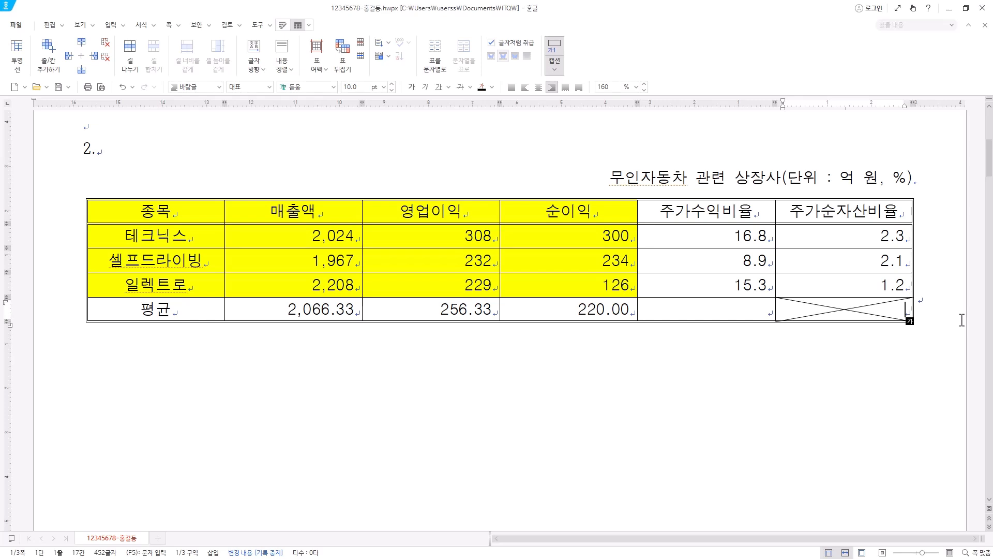
{"action": "left_click", "coordinate": [962, 320]}
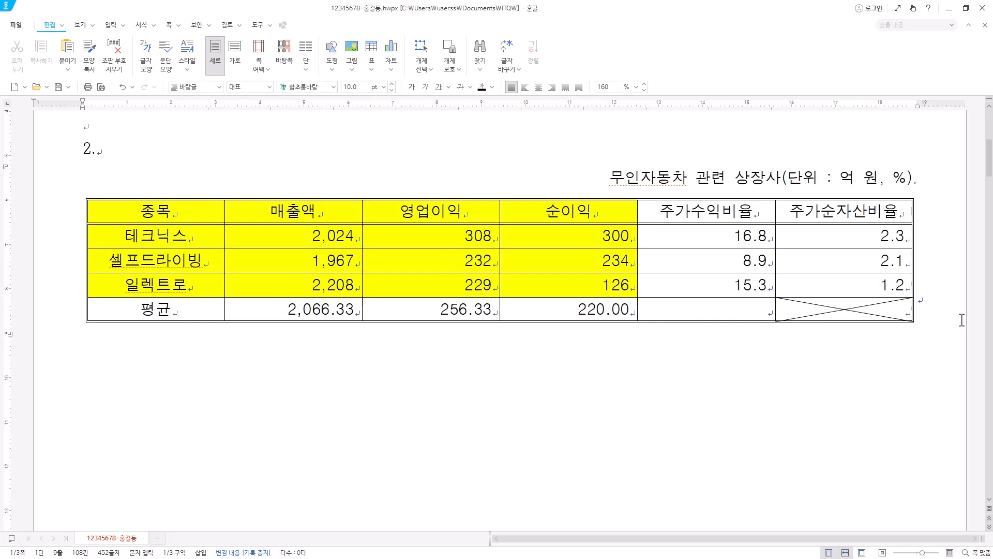
{"action": "key", "text": "Return"}
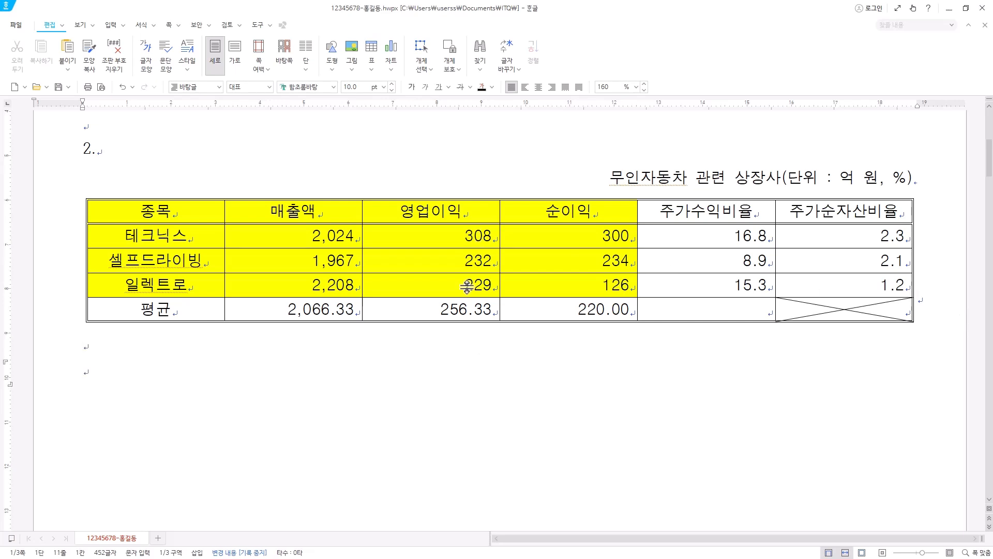
{"action": "left_click", "coordinate": [88, 345]}
{"action": "left_click", "coordinate": [86, 371]}
{"action": "left_click", "coordinate": [88, 345]}
Step: Try selecting non-adjacent columns of the table's first four rows: 종목, 매출액, 순이익 and 주가수익비율, without 영업이익
{"action": "left_click_drag", "start_coordinate": [179, 207], "coordinate": [513, 289]}
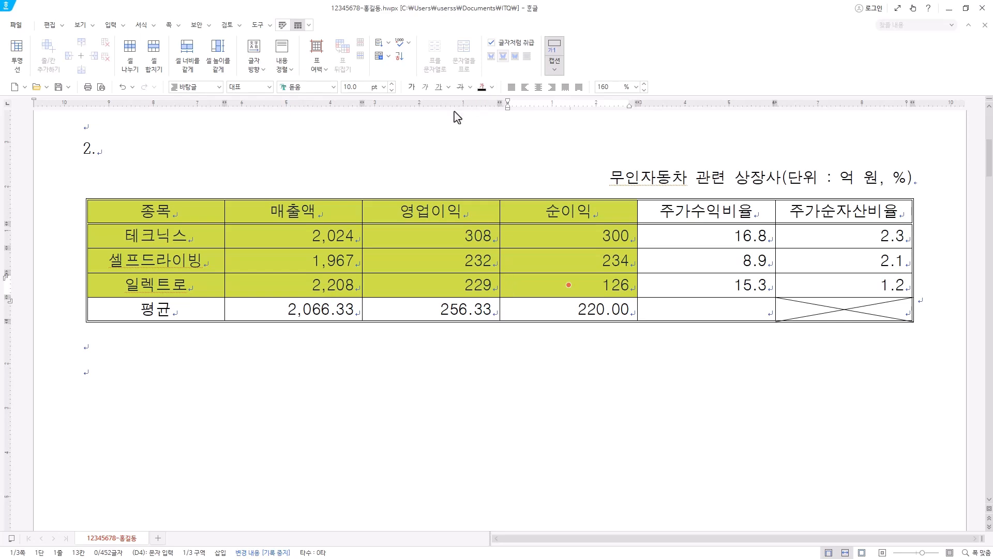
{"action": "left_click", "coordinate": [568, 211]}
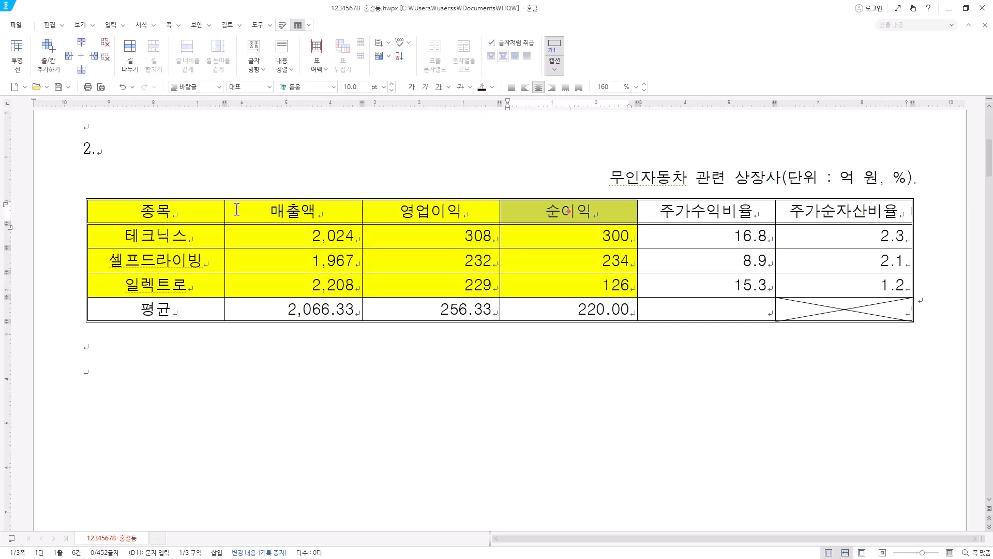
{"action": "left_click_drag", "start_coordinate": [469, 207], "coordinate": [466, 277]}
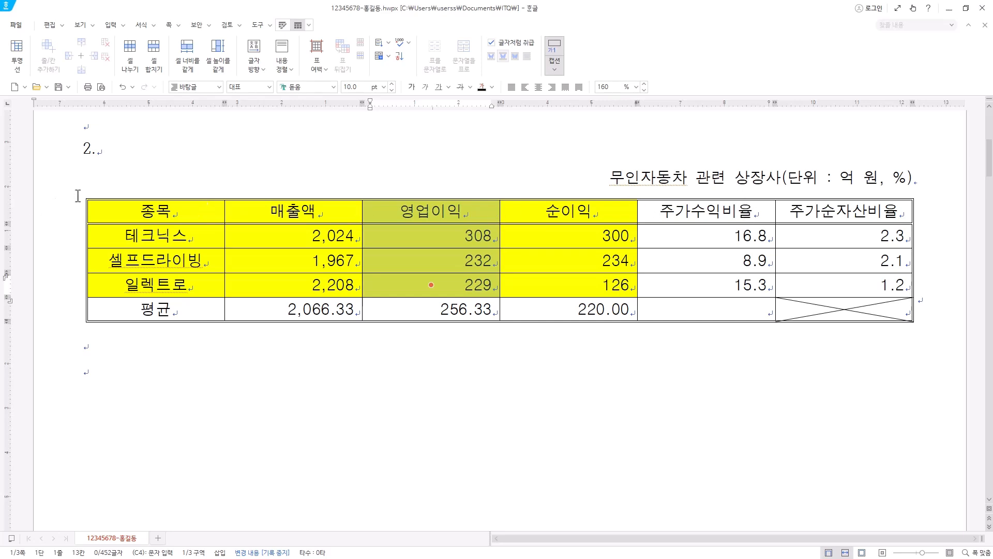
{"action": "left_click_drag", "start_coordinate": [181, 203], "coordinate": [293, 285]}
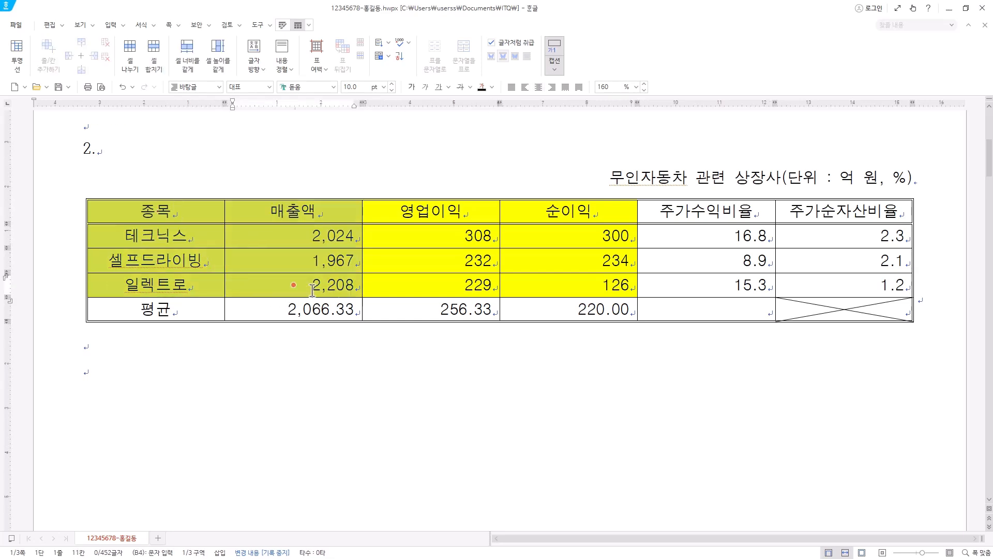
{"action": "mouse_move", "coordinate": [287, 222]}
{"action": "left_mouse_down"}
{"action": "mouse_move", "coordinate": [277, 230]}
{"action": "mouse_move", "coordinate": [291, 287]}
{"action": "mouse_move", "coordinate": [309, 291]}
{"action": "left_mouse_up"}
{"action": "left_click", "coordinate": [568, 211], "text": "ctrl"}
{"action": "left_click_drag", "start_coordinate": [672, 212], "coordinate": [703, 285]}
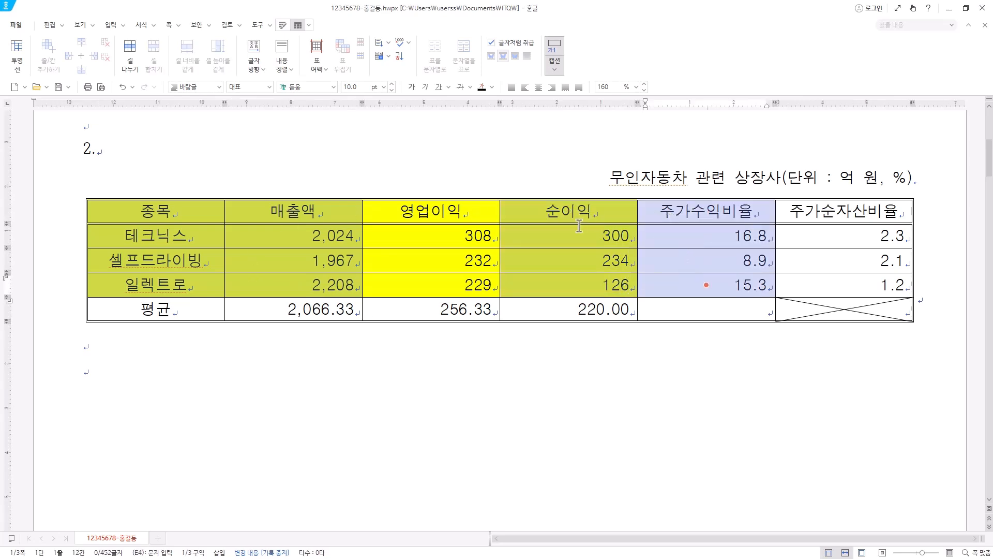
{"action": "left_click", "coordinate": [569, 236]}
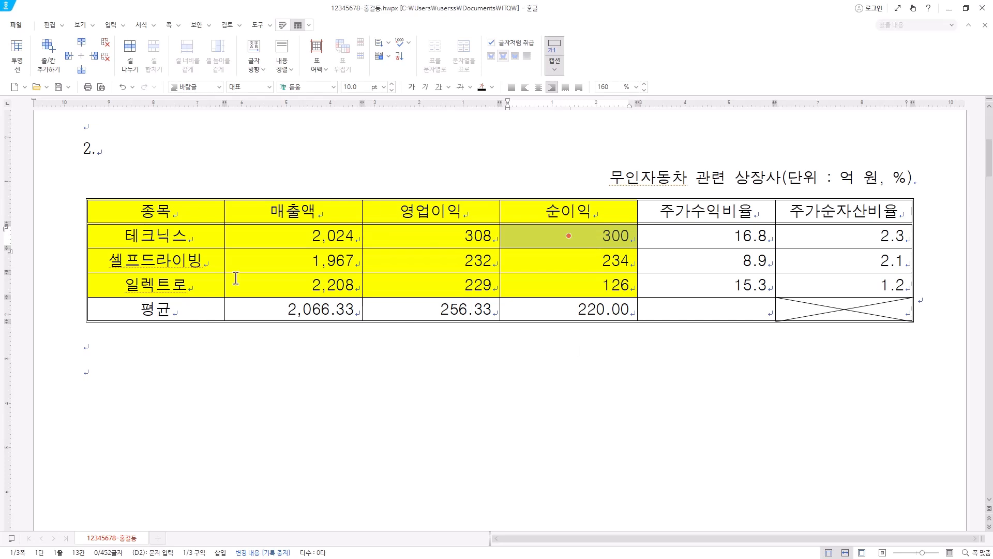
Step: Insert the first 가로 막대형 chart from the table's yellow cells, the 종목 to 순이익 columns without the 평균 row
{"action": "left_click_drag", "start_coordinate": [158, 213], "coordinate": [516, 288]}
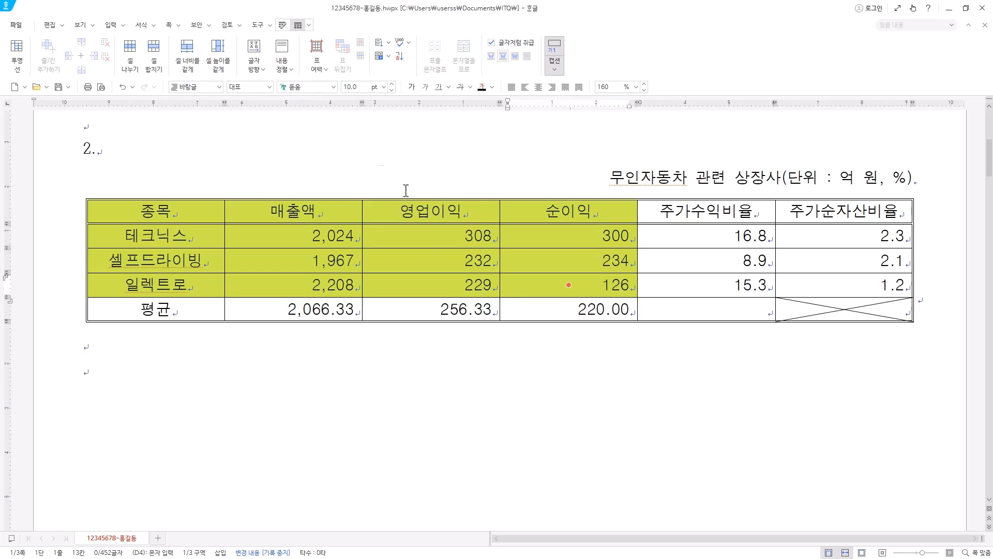
{"action": "right_click", "coordinate": [451, 215]}
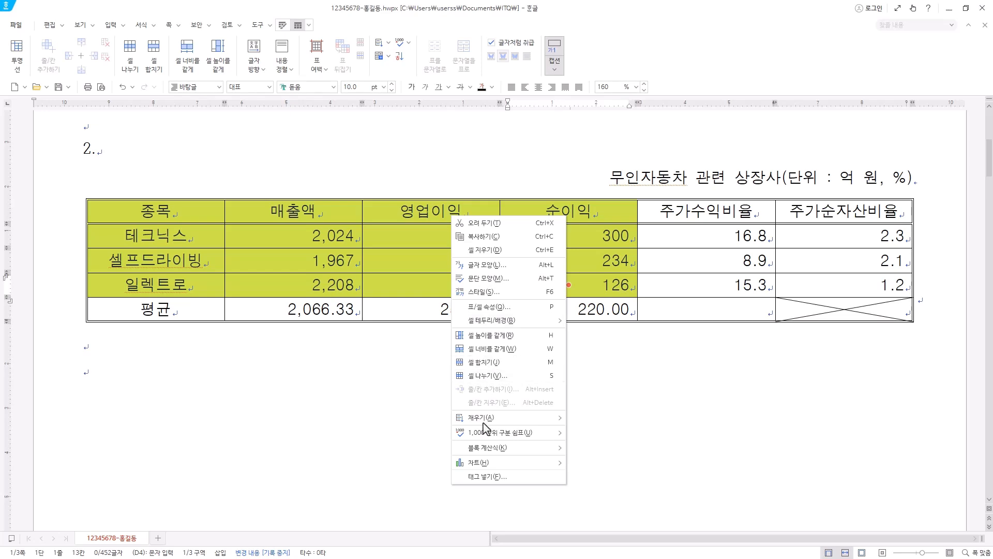
{"action": "mouse_move", "coordinate": [503, 466]}
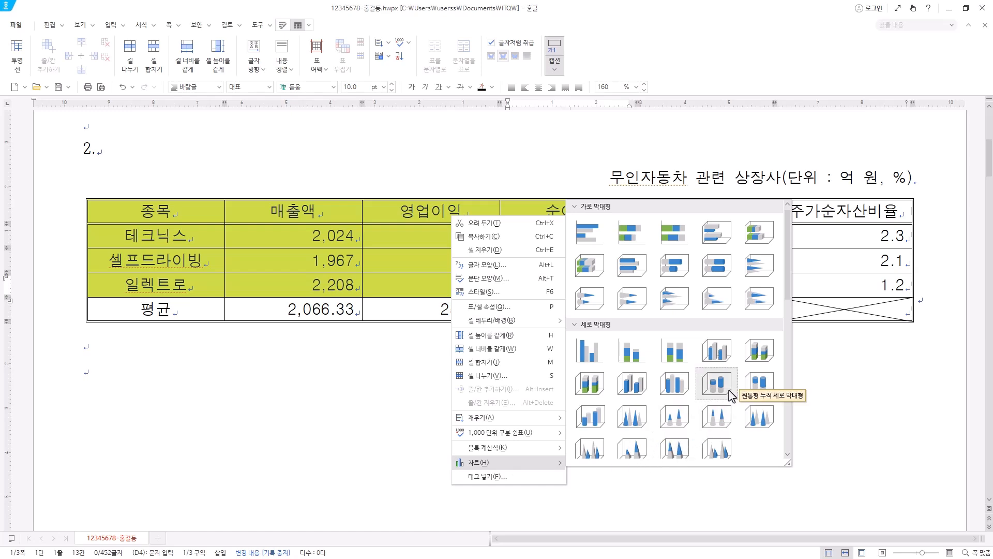
{"action": "left_click", "coordinate": [585, 241]}
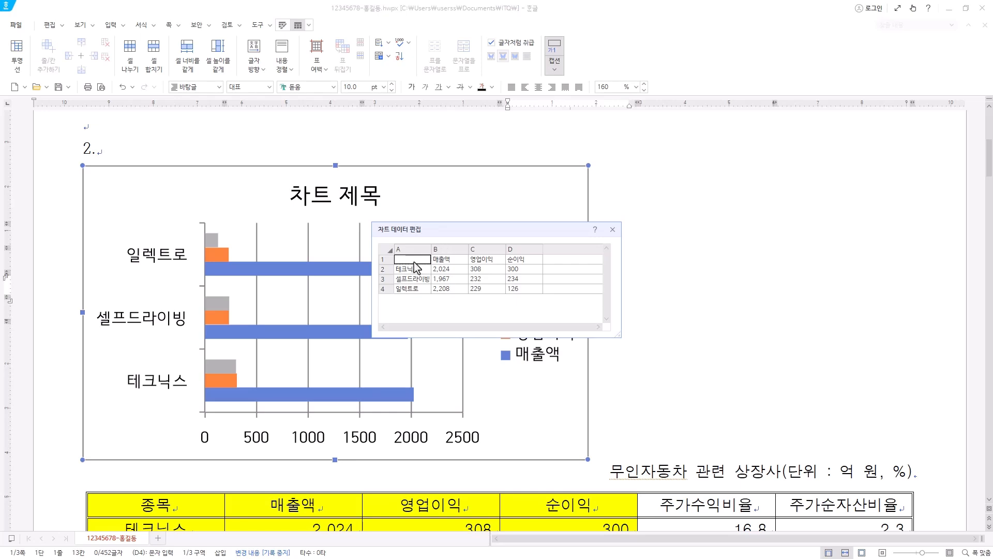
Step: Review the chart's source data for 매출액, 영업이익 and 순이익 in the chart data editor
{"action": "left_click", "coordinate": [613, 230]}
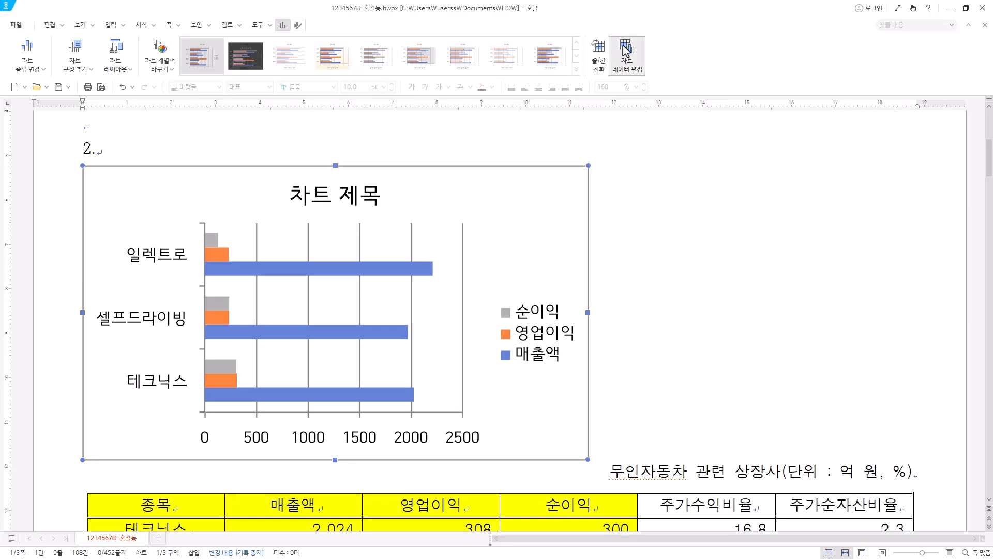
{"action": "left_click", "coordinate": [629, 66]}
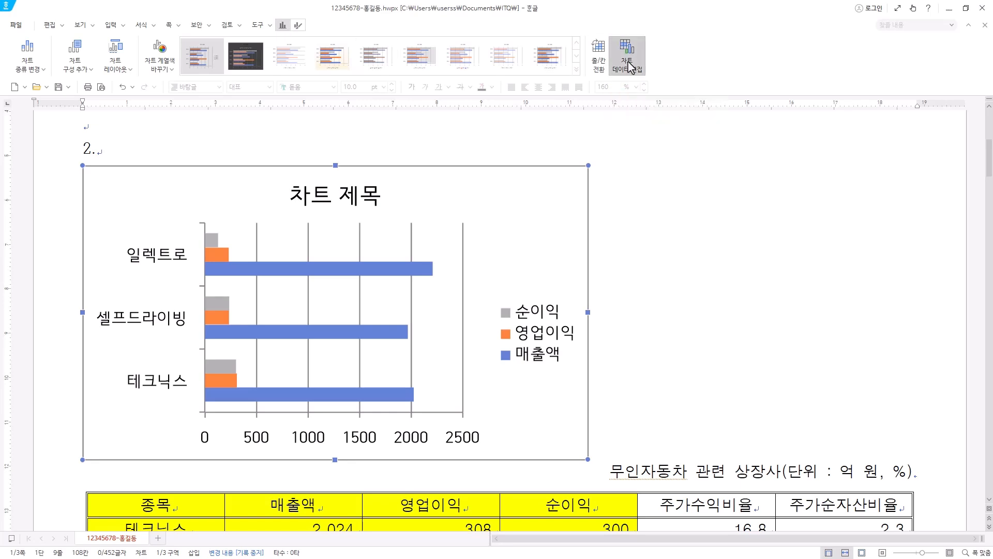
{"action": "left_click", "coordinate": [452, 270]}
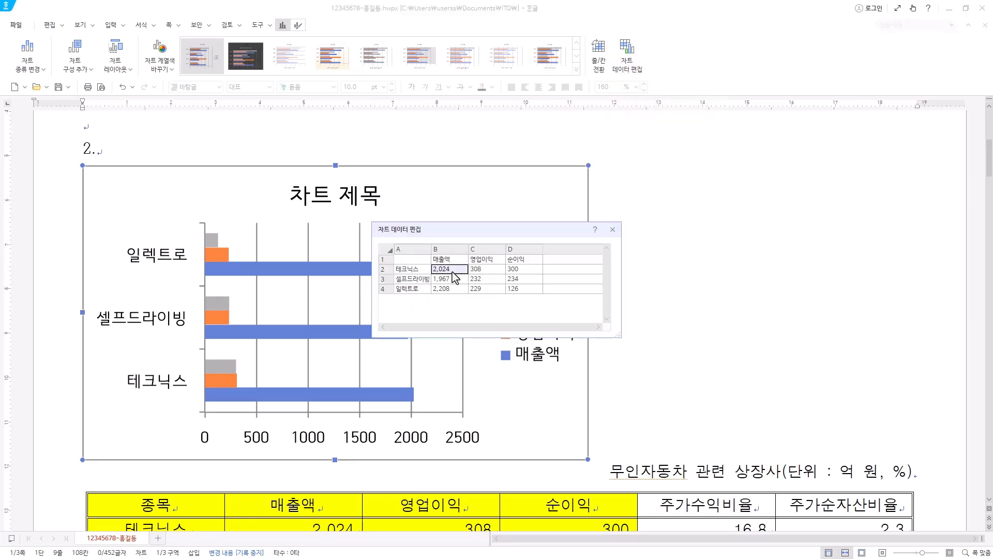
{"action": "left_click", "coordinate": [458, 279]}
{"action": "left_click", "coordinate": [487, 281]}
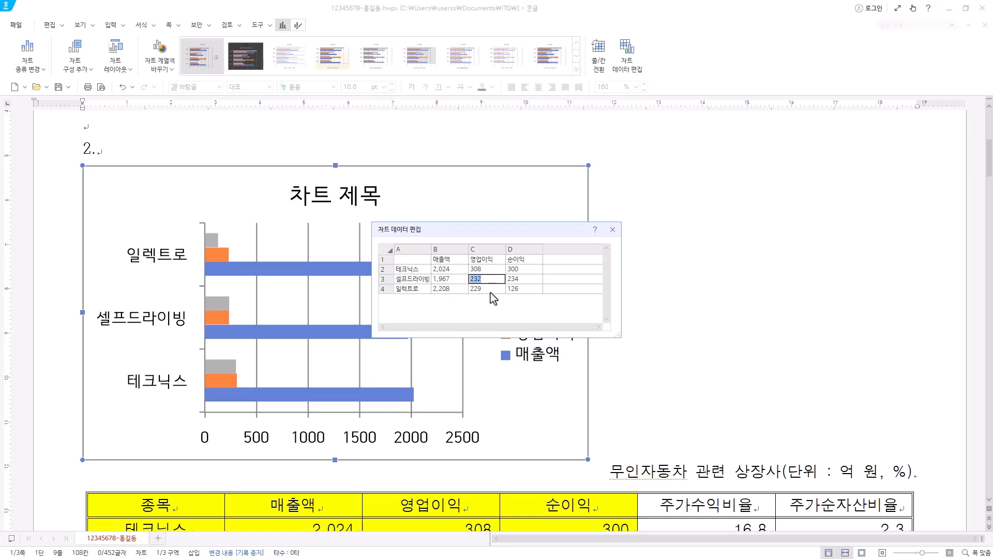
{"action": "left_click", "coordinate": [492, 289]}
{"action": "left_click", "coordinate": [529, 290]}
{"action": "left_click", "coordinate": [531, 281]}
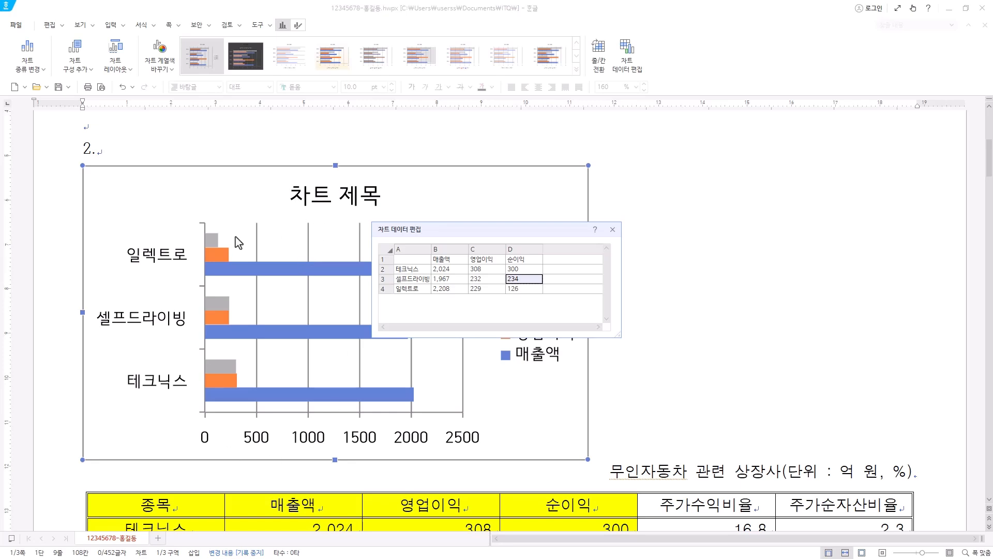
{"action": "left_click", "coordinate": [612, 230]}
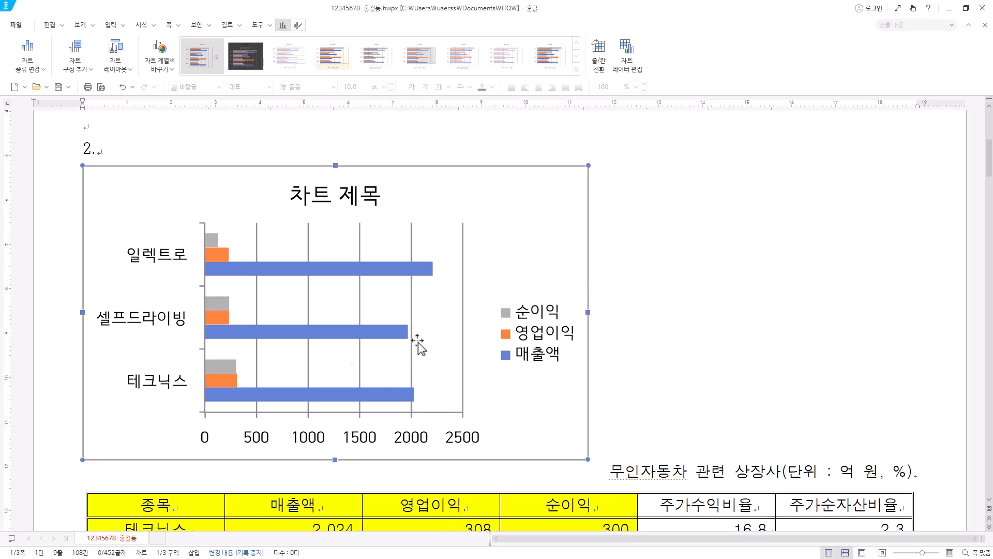
{"action": "right_click", "coordinate": [527, 183]}
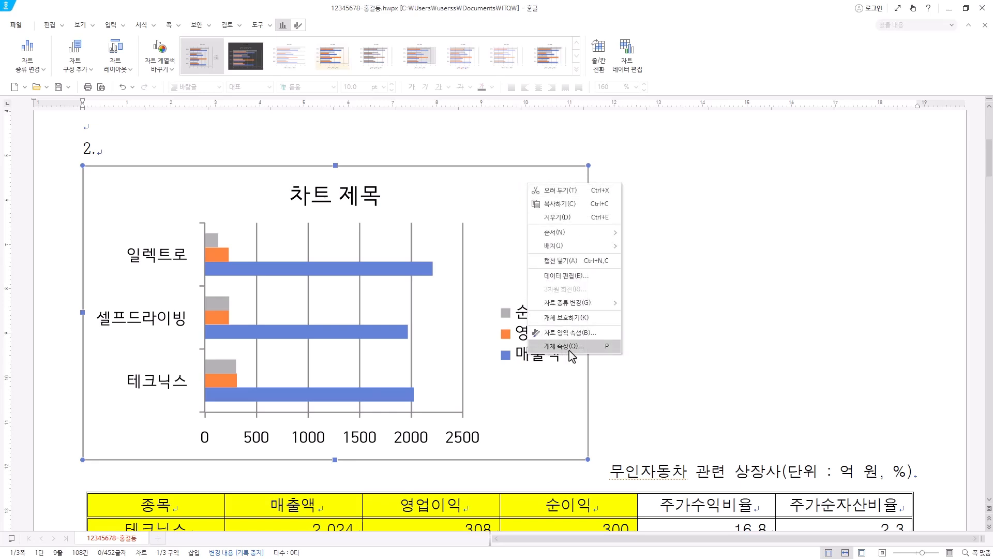
{"action": "left_click", "coordinate": [570, 350]}
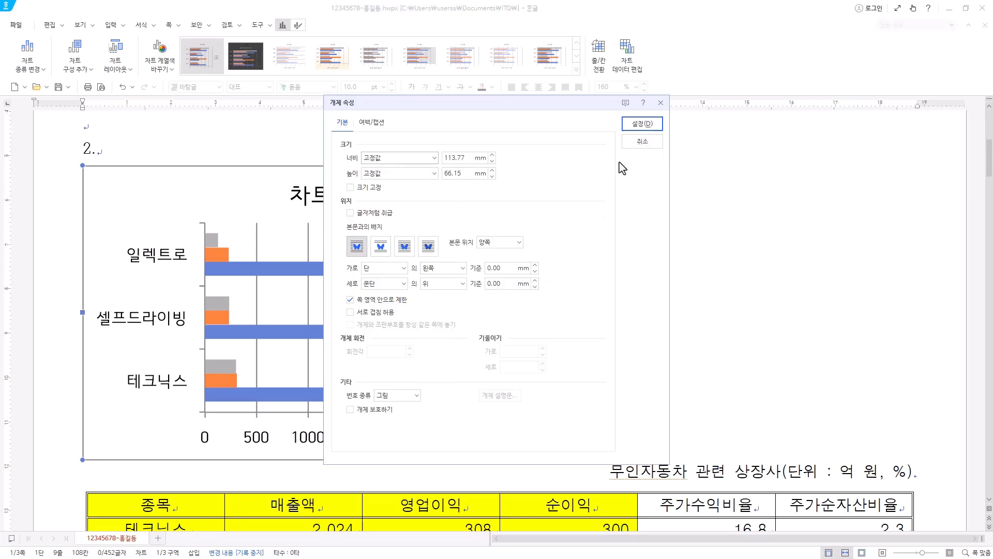
{"action": "left_click", "coordinate": [661, 103]}
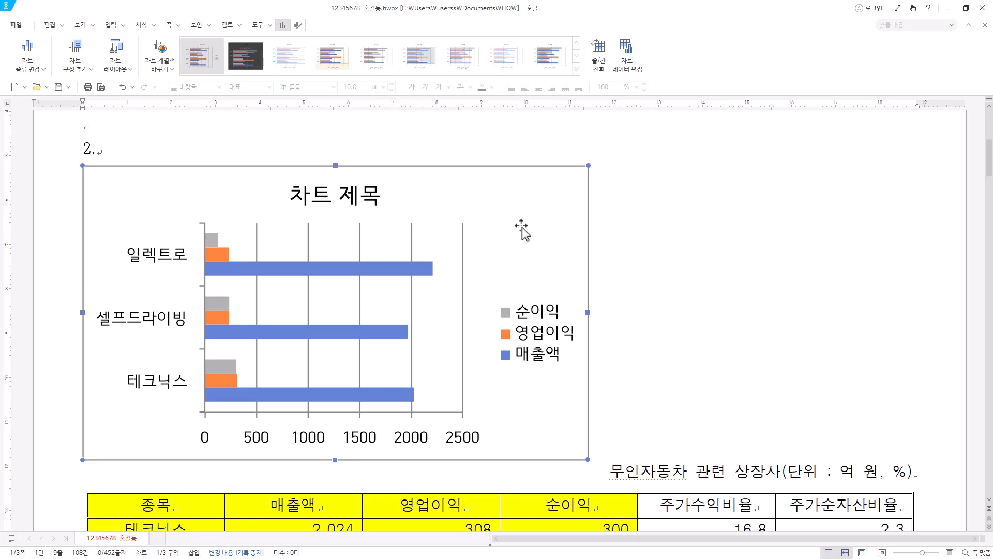
Step: Enable 글자처럼 취급 for the chart and widen it to match the full width of the stock table
{"action": "right_click", "coordinate": [517, 191]}
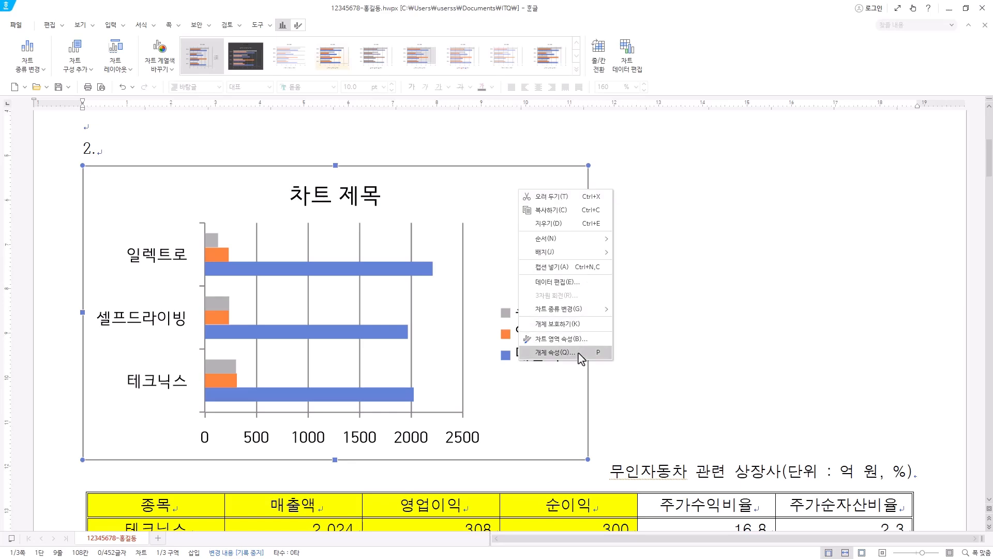
{"action": "left_click", "coordinate": [554, 352]}
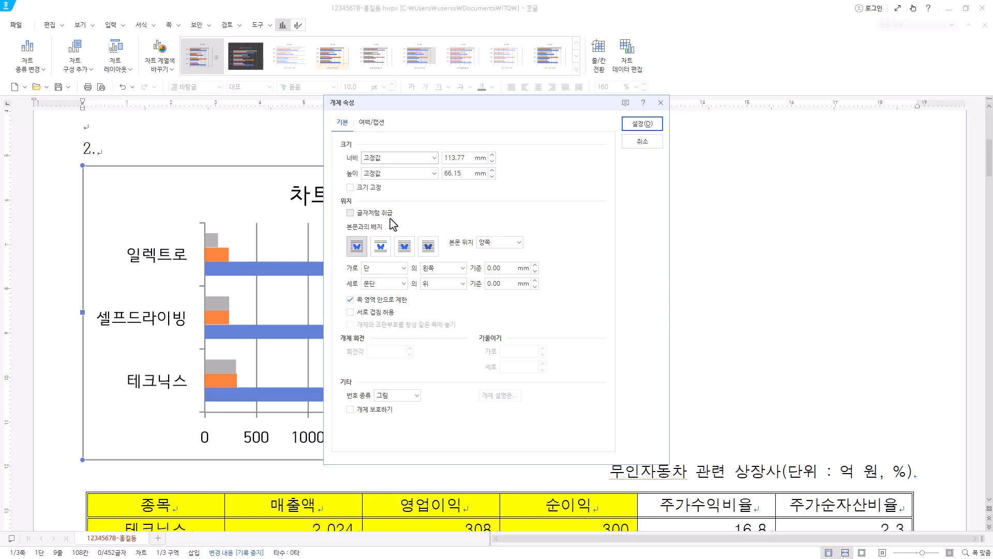
{"action": "left_click", "coordinate": [386, 214]}
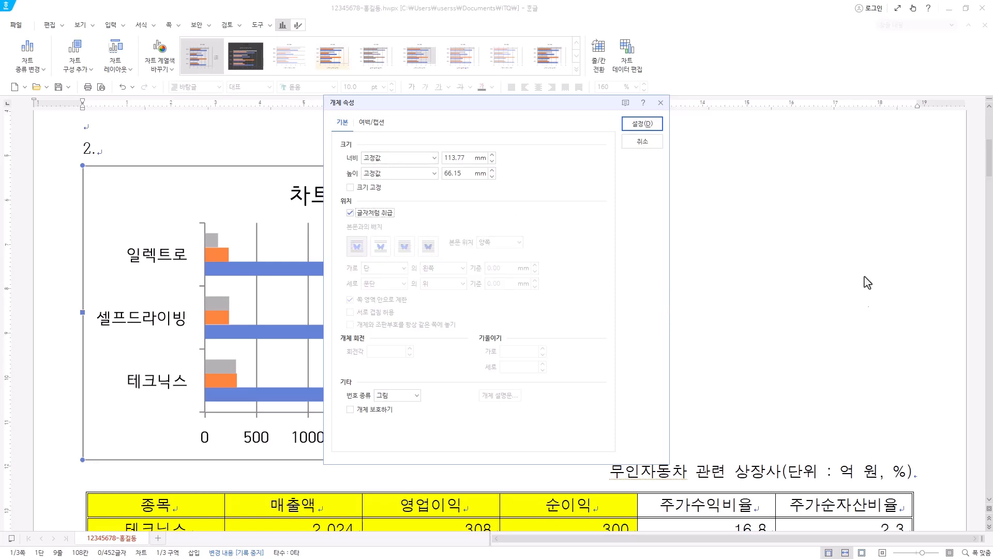
{"action": "left_click", "coordinate": [642, 127]}
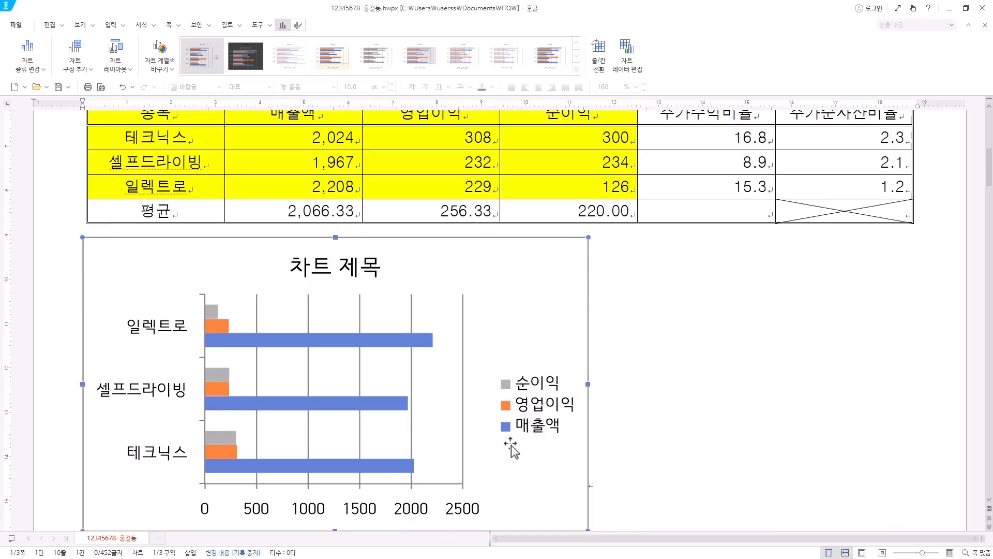
{"action": "scroll", "coordinate": [417, 460], "scroll_direction": "down", "scroll_amount": 3}
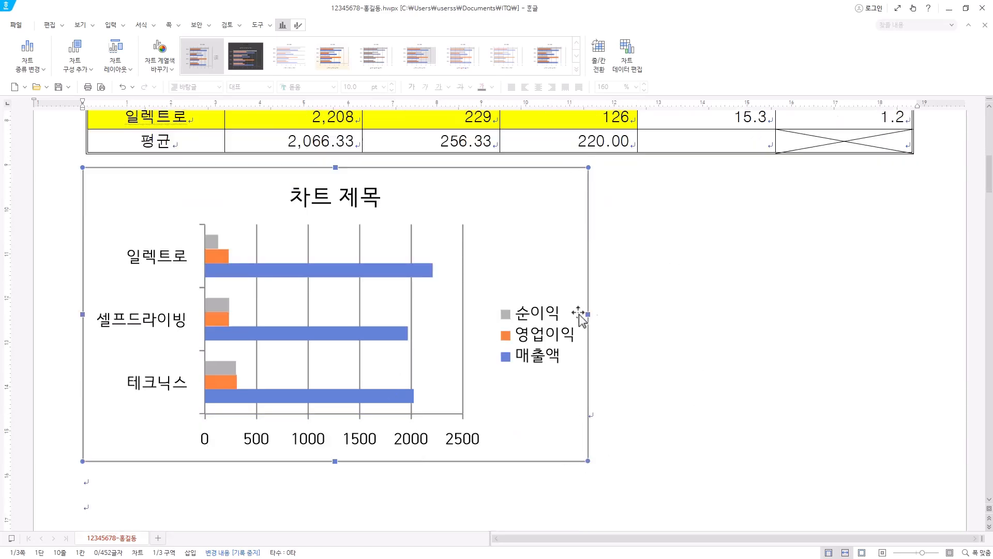
{"action": "left_click_drag", "start_coordinate": [603, 317], "coordinate": [913, 311]}
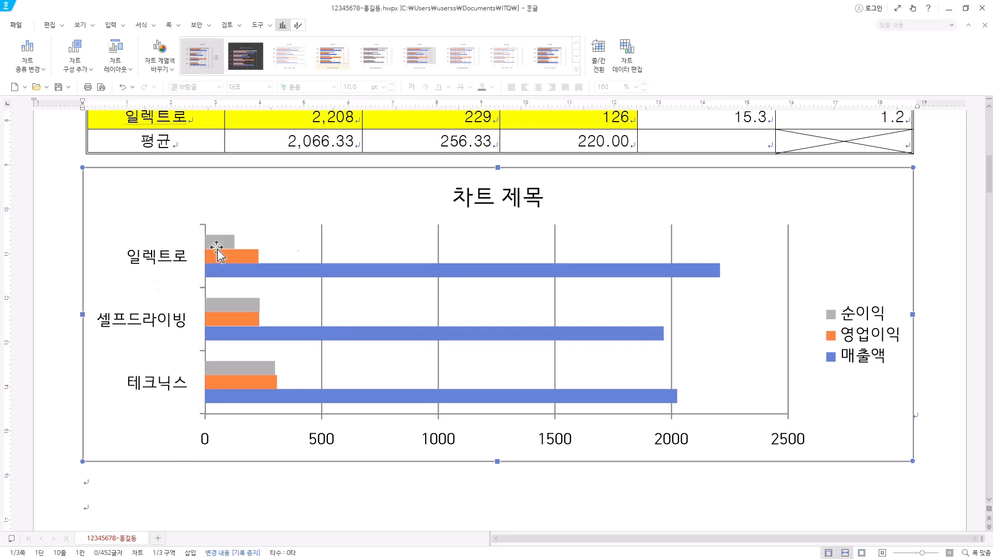
Step: Set the chart's category axis to 텍스트 축, crossing at 최대 항목, with its items in reverse order (항목을 거꾸로)
{"action": "left_click", "coordinate": [166, 323]}
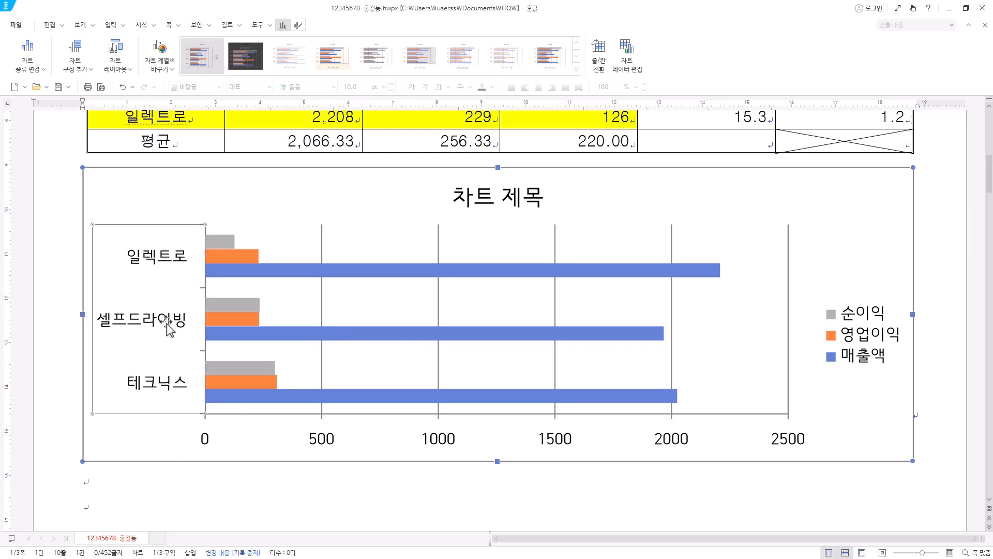
{"action": "right_click", "coordinate": [167, 326]}
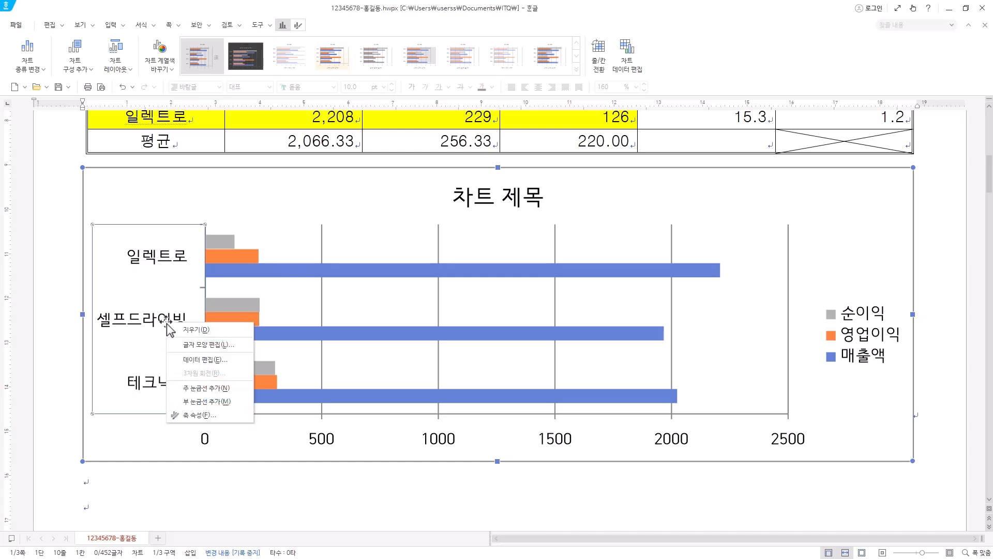
{"action": "left_click", "coordinate": [200, 415]}
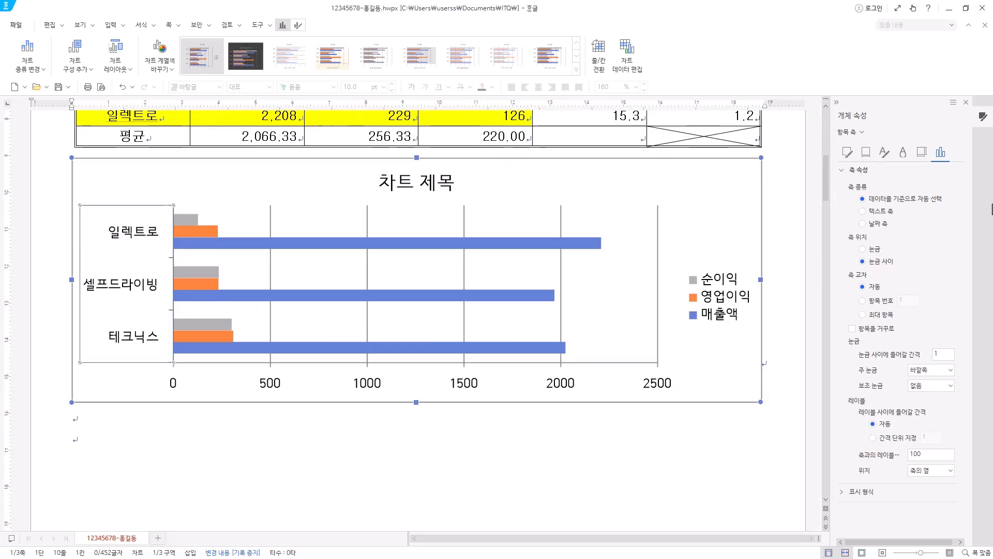
{"action": "left_click", "coordinate": [863, 133]}
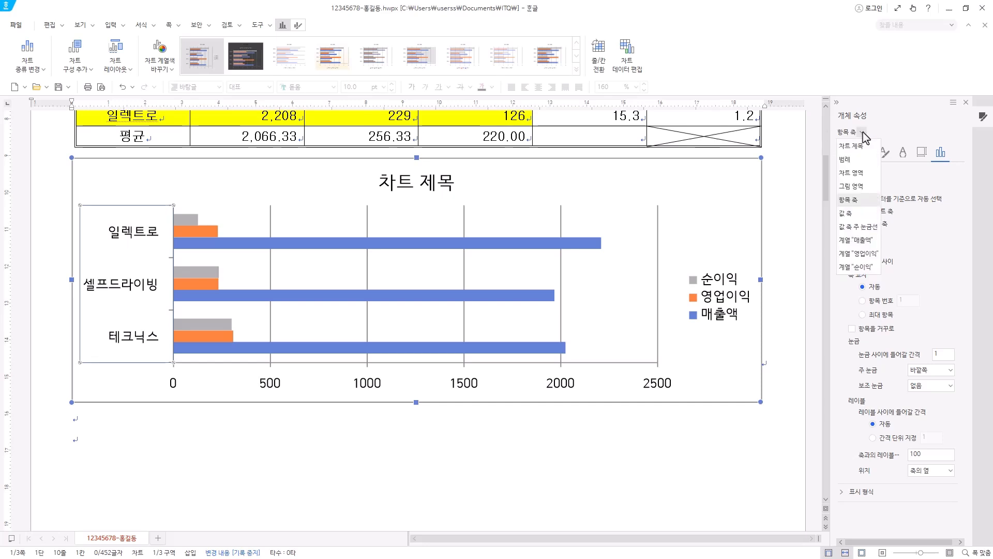
{"action": "left_click", "coordinate": [862, 133]}
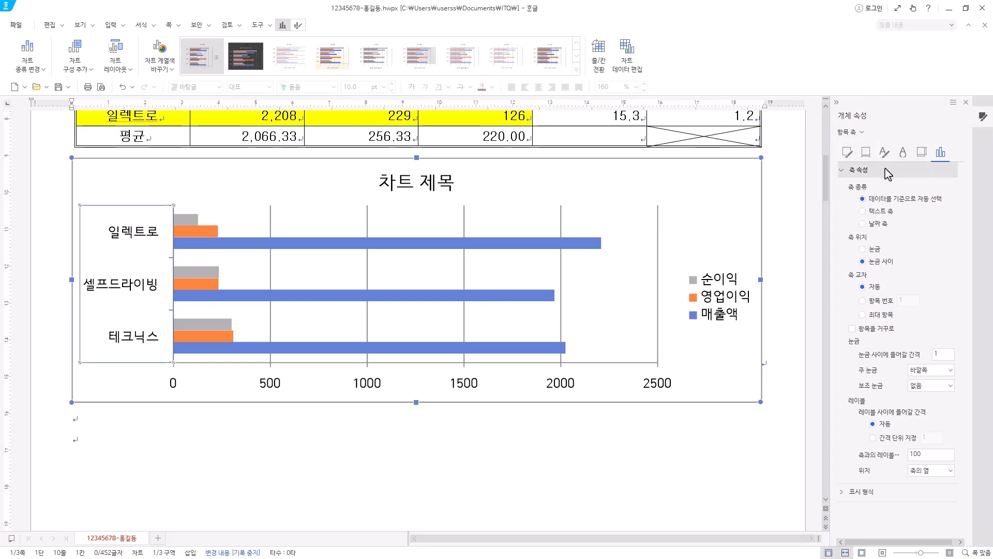
{"action": "left_click", "coordinate": [885, 212]}
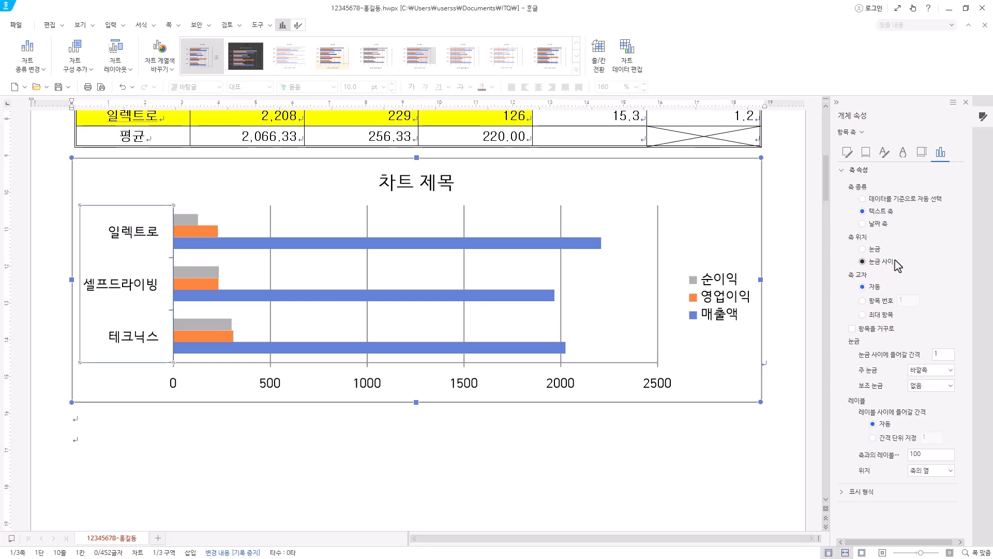
{"action": "left_click", "coordinate": [883, 317]}
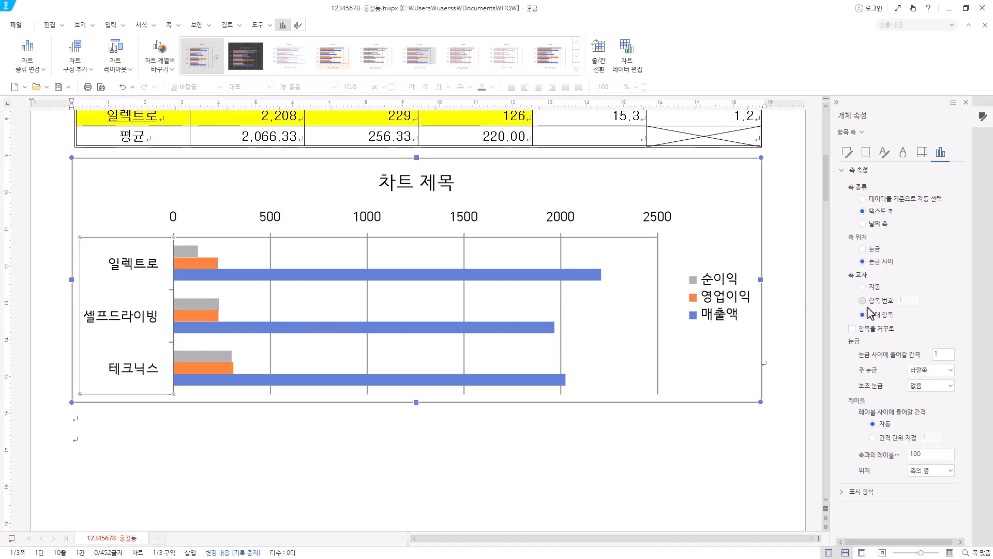
{"action": "left_click", "coordinate": [852, 329]}
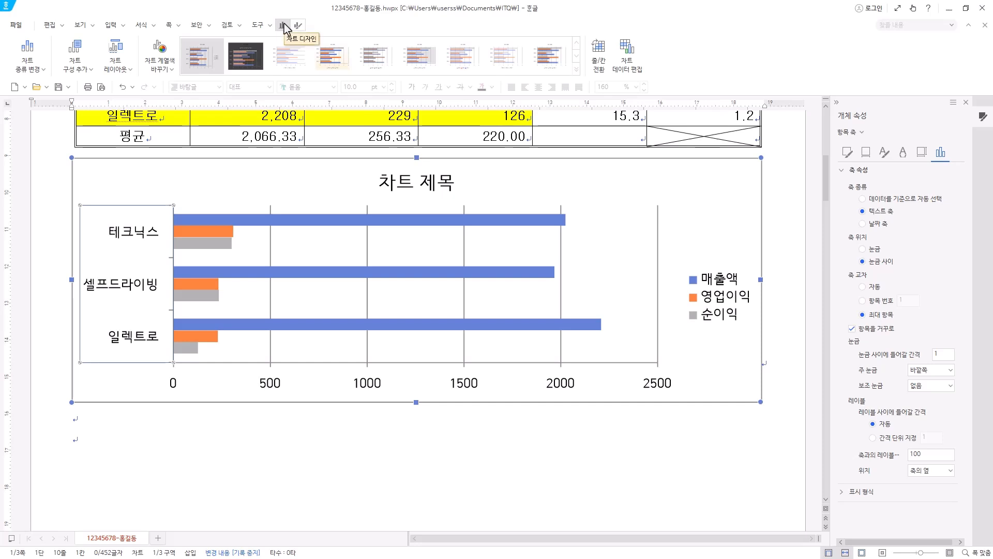
Step: Swap the chart's rows and columns and swap them back, and reopen the category axis properties
{"action": "left_click", "coordinate": [600, 65]}
{"action": "left_click", "coordinate": [601, 65]}
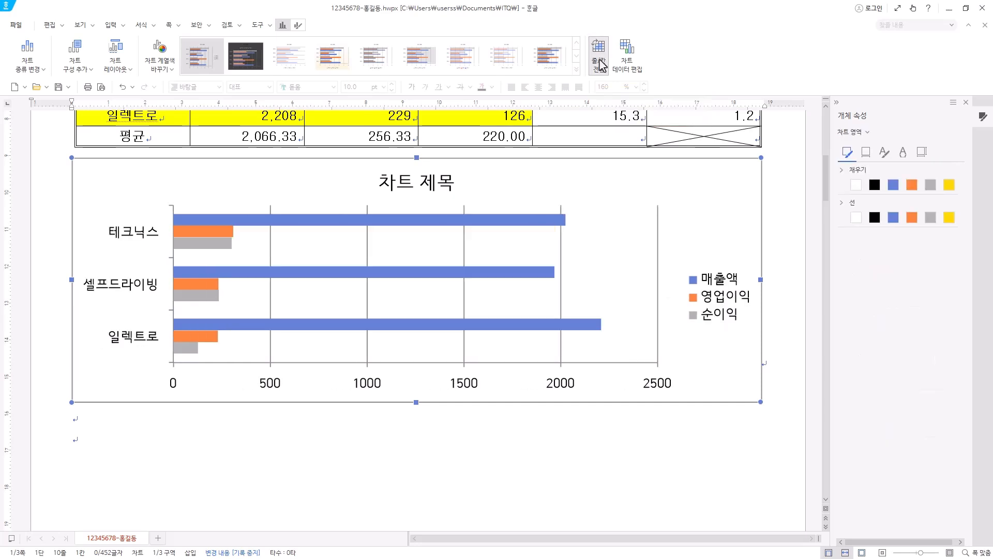
{"action": "left_click", "coordinate": [129, 283]}
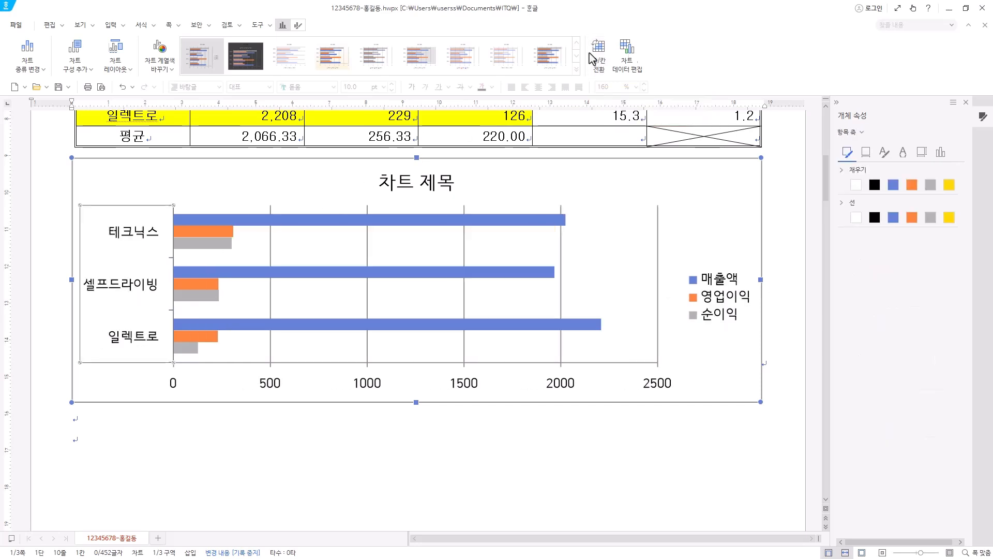
{"action": "right_click", "coordinate": [130, 282]}
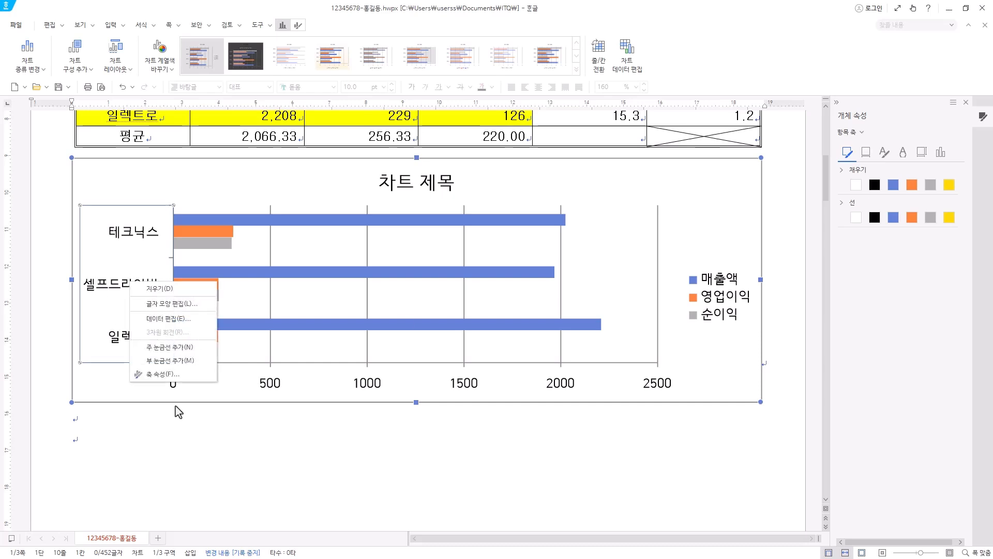
{"action": "left_click", "coordinate": [174, 374]}
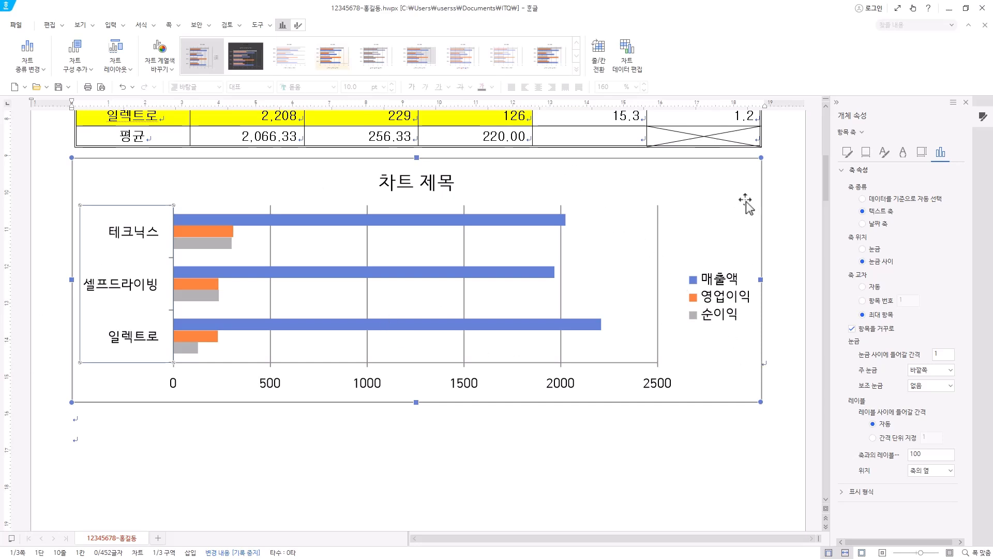
{"action": "left_click", "coordinate": [746, 176]}
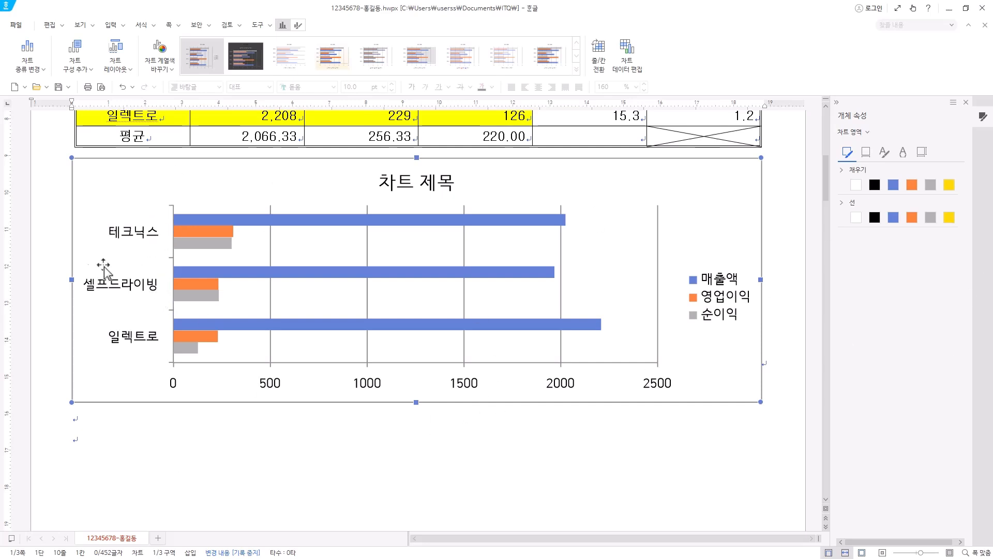
Step: Set the major tick marks (주 눈금) of the chart's category axis to 없음
{"action": "left_click", "coordinate": [142, 285]}
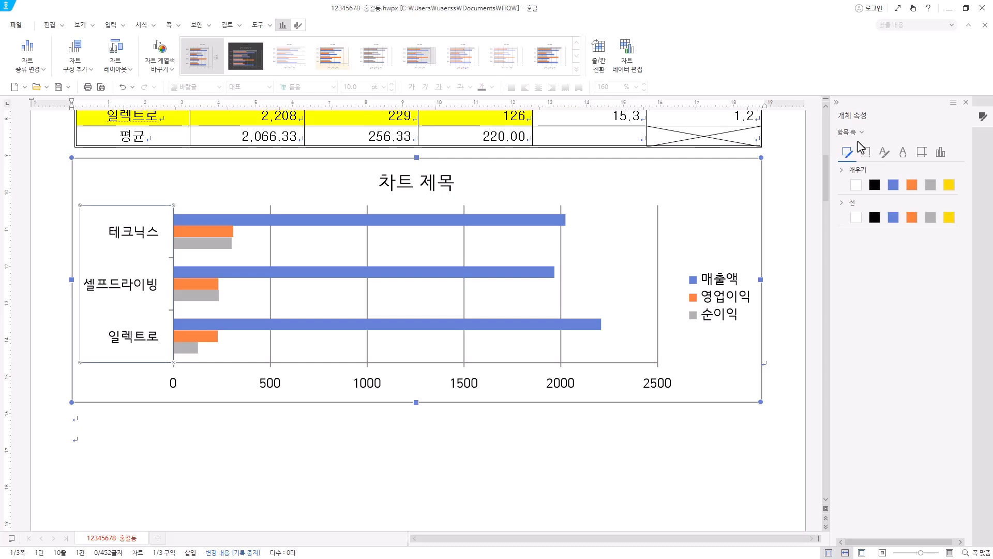
{"action": "left_click", "coordinate": [941, 153]}
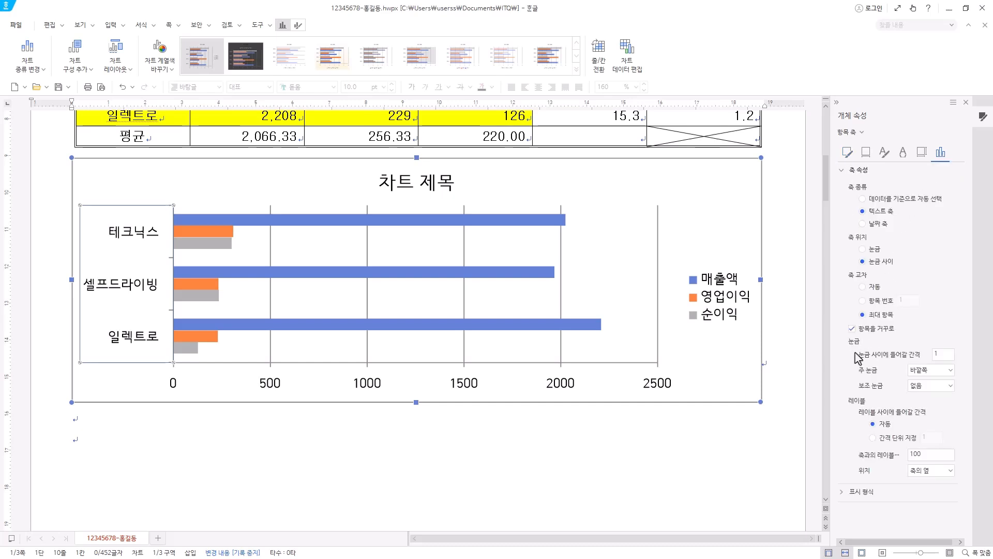
{"action": "left_click", "coordinate": [951, 371]}
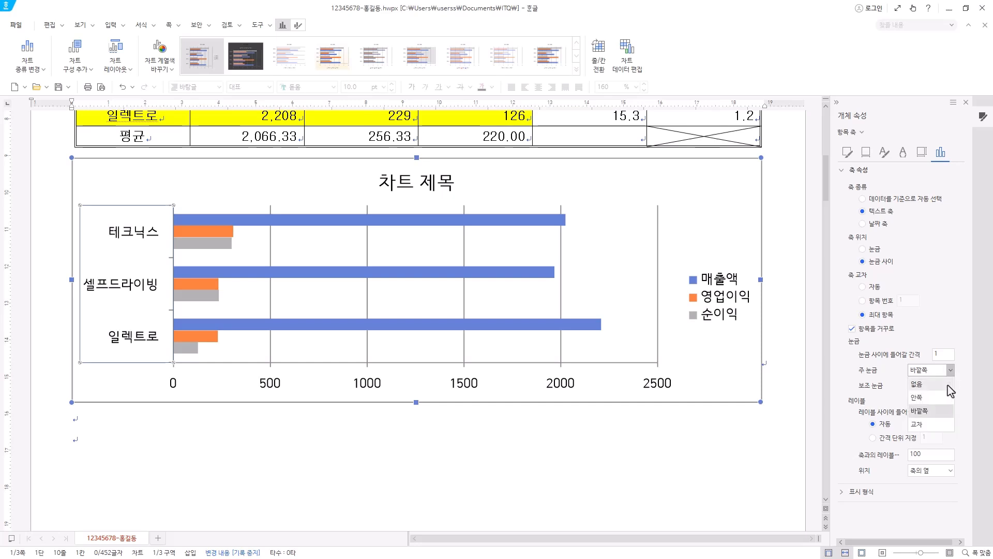
{"action": "left_click", "coordinate": [948, 386]}
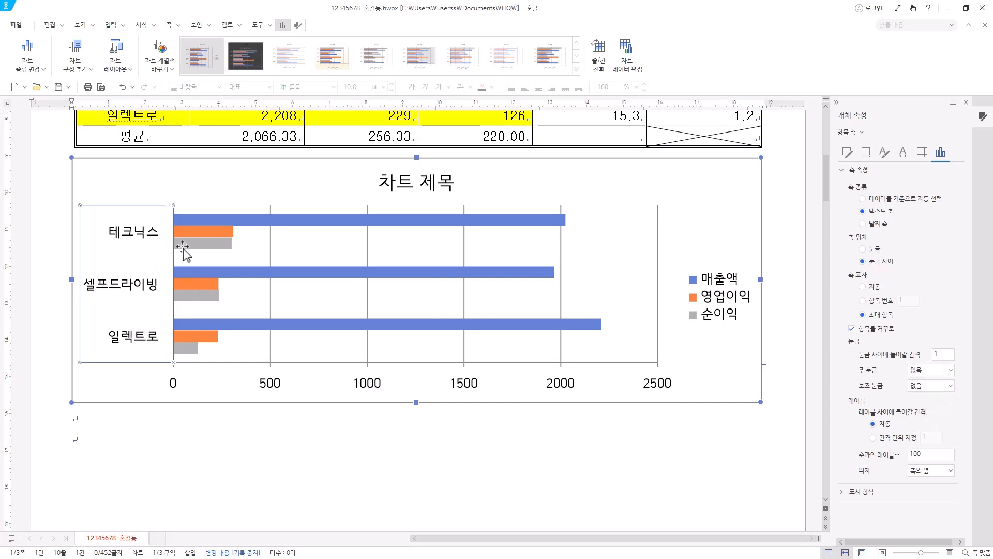
Step: Try the 안쪽 and 교차 major tick mark options on the category axis and return it to 없음
{"action": "left_click", "coordinate": [942, 372]}
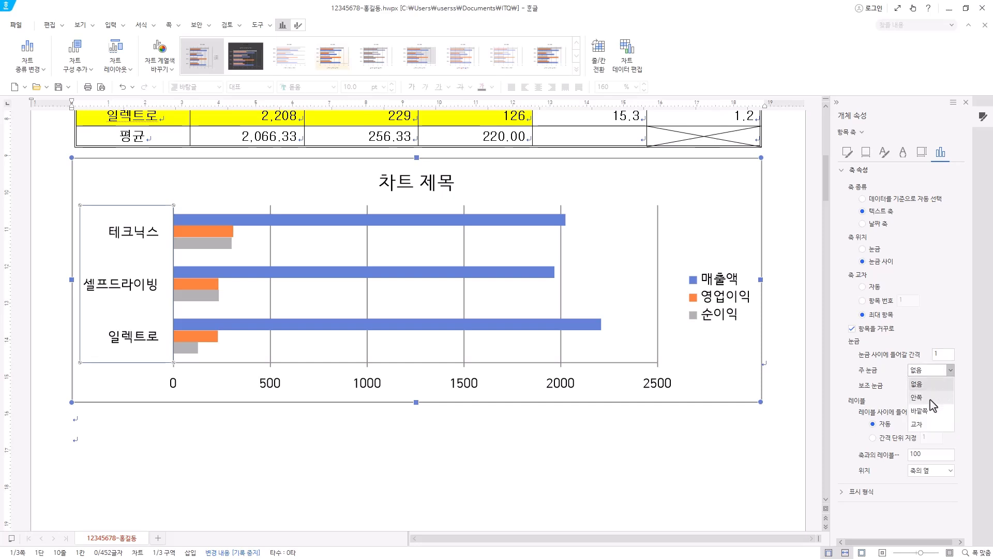
{"action": "left_click", "coordinate": [930, 399]}
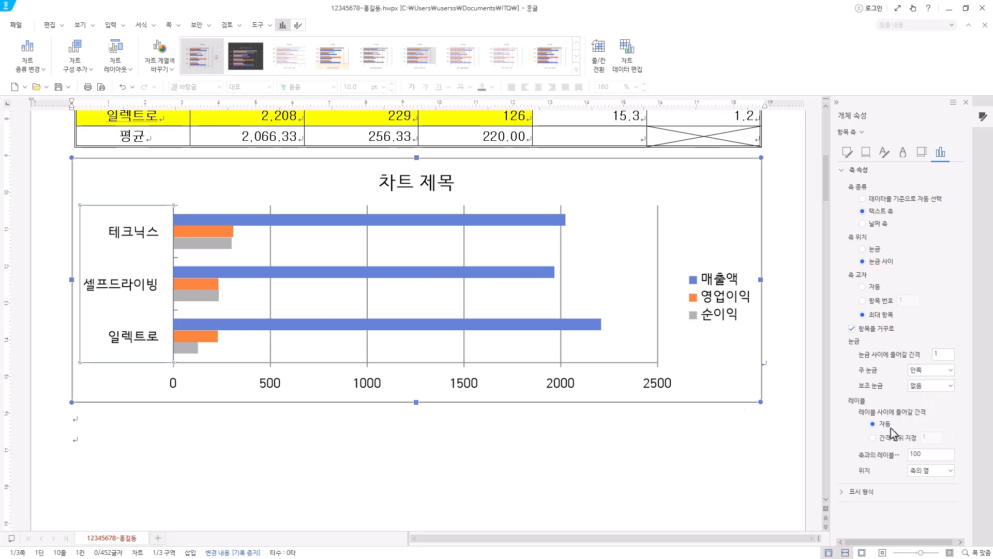
{"action": "left_click", "coordinate": [932, 371]}
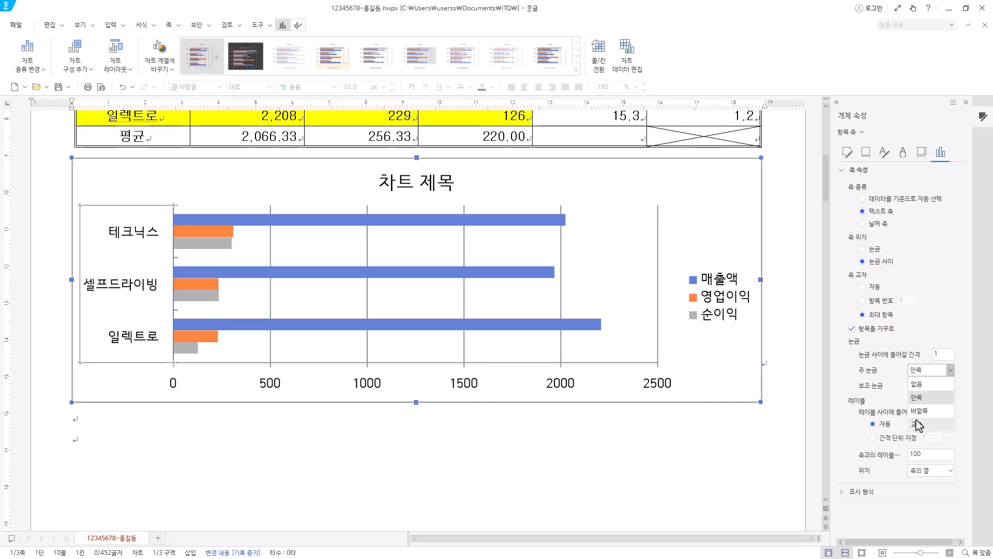
{"action": "left_click", "coordinate": [917, 424]}
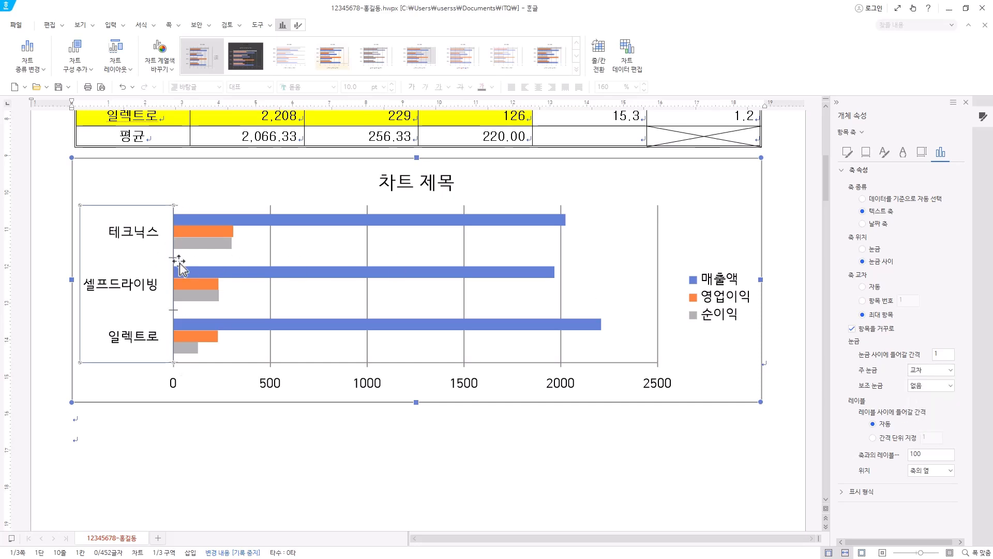
{"action": "left_click", "coordinate": [935, 370]}
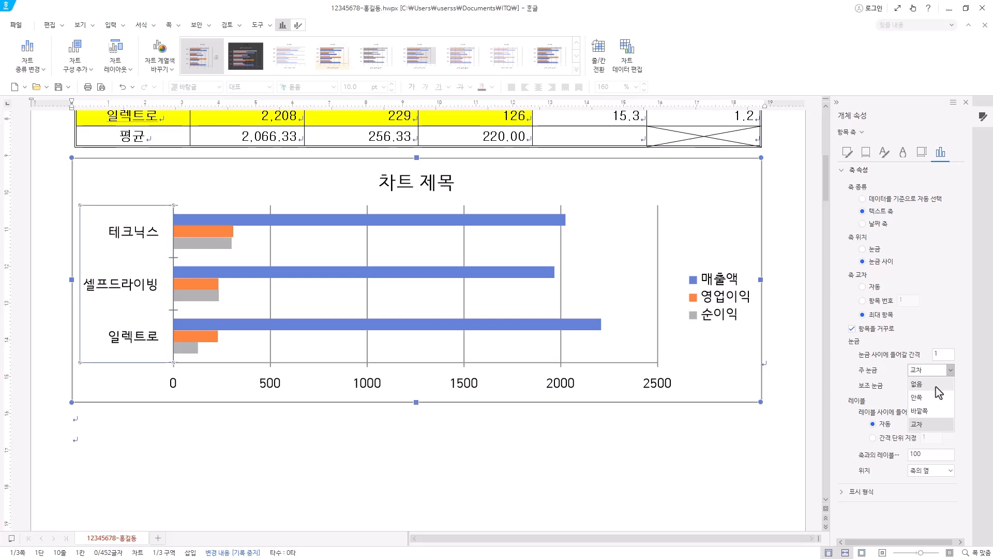
{"action": "left_click", "coordinate": [931, 384]}
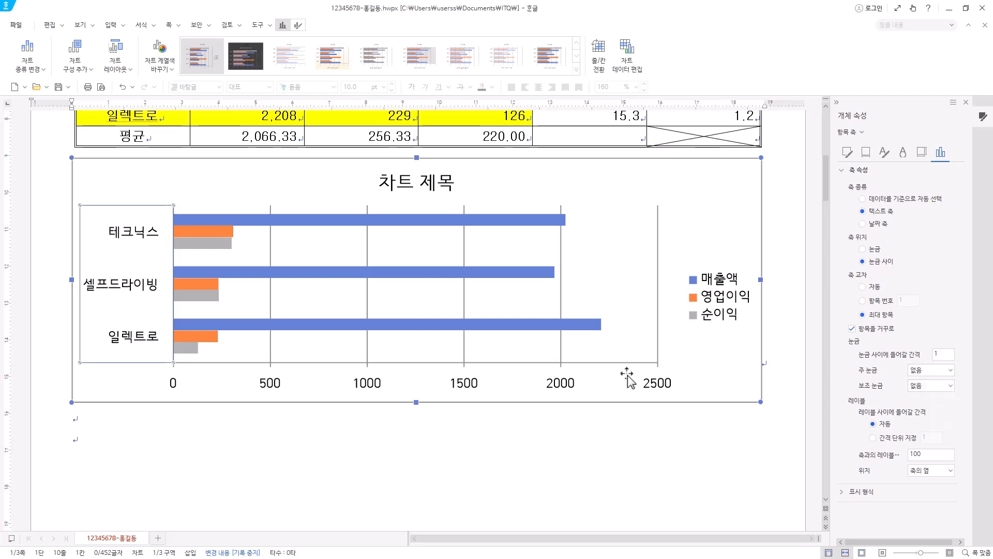
{"action": "left_click", "coordinate": [266, 337]}
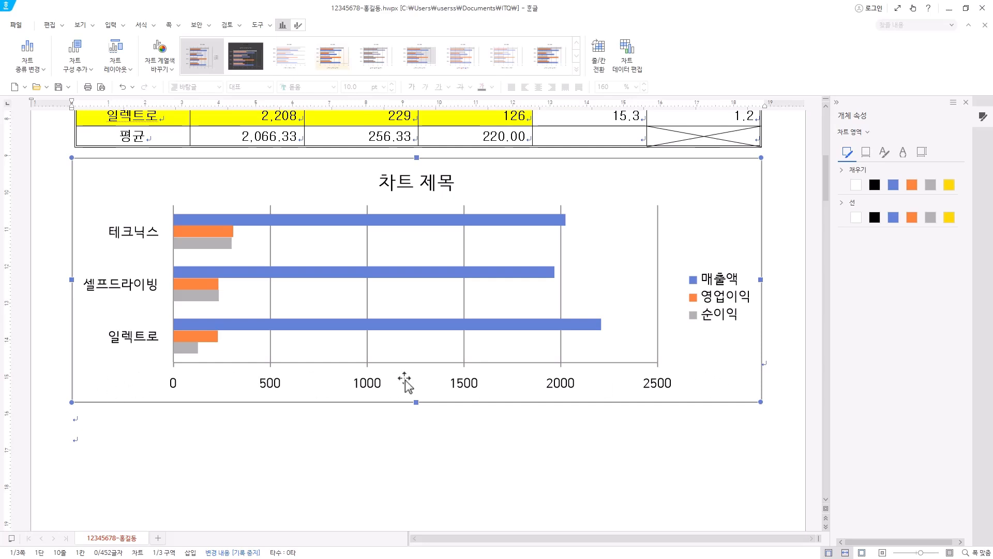
Step: Fix the value axis maximum (최댓값) at 3000 and release its fixed major unit (주)
{"action": "left_click", "coordinate": [465, 384]}
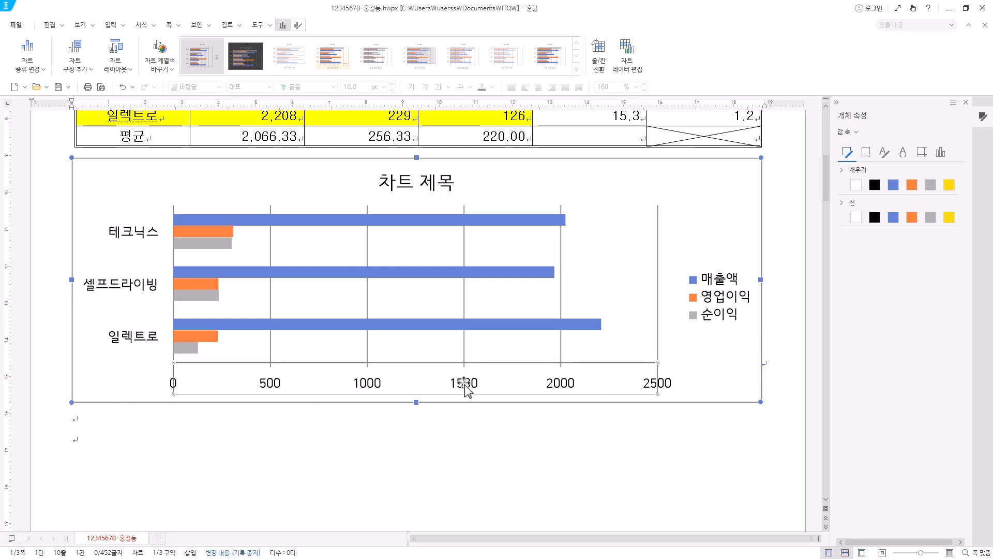
{"action": "right_click", "coordinate": [465, 386]}
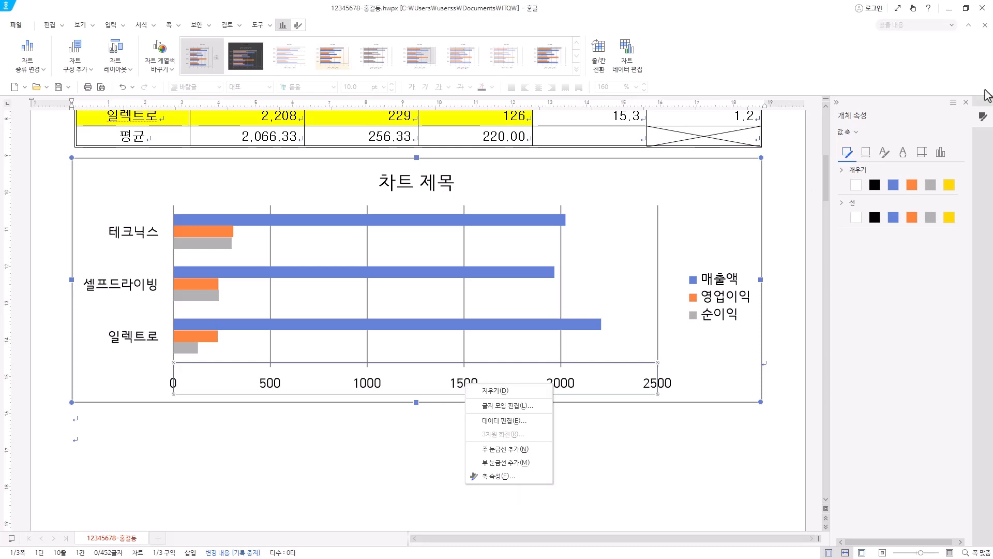
{"action": "left_click", "coordinate": [526, 479]}
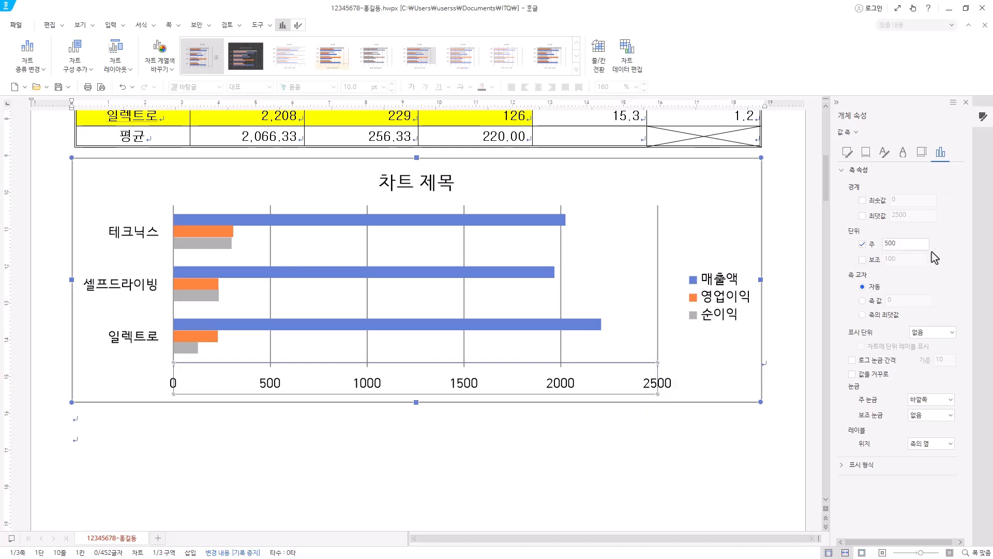
{"action": "left_click", "coordinate": [863, 244]}
{"action": "left_click", "coordinate": [862, 244]}
{"action": "key", "text": "Return"}
{"action": "type", "text": "3000"}
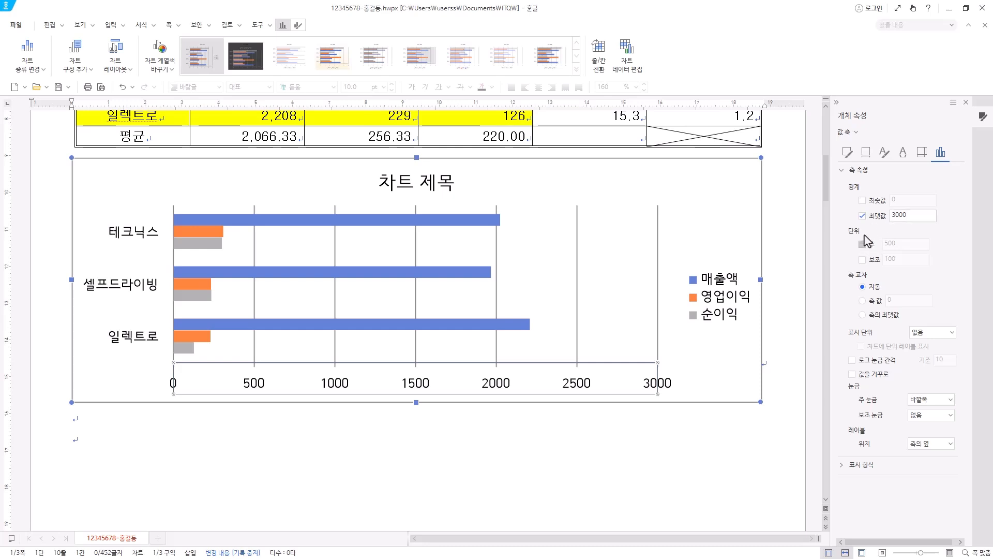
Step: Try a fixed major unit of 500 without a fixed maximum on the value axis, and restore the 3000 maximum
{"action": "left_click", "coordinate": [862, 215]}
{"action": "left_click", "coordinate": [861, 243]}
{"action": "left_click_drag", "start_coordinate": [909, 244], "coordinate": [797, 246]}
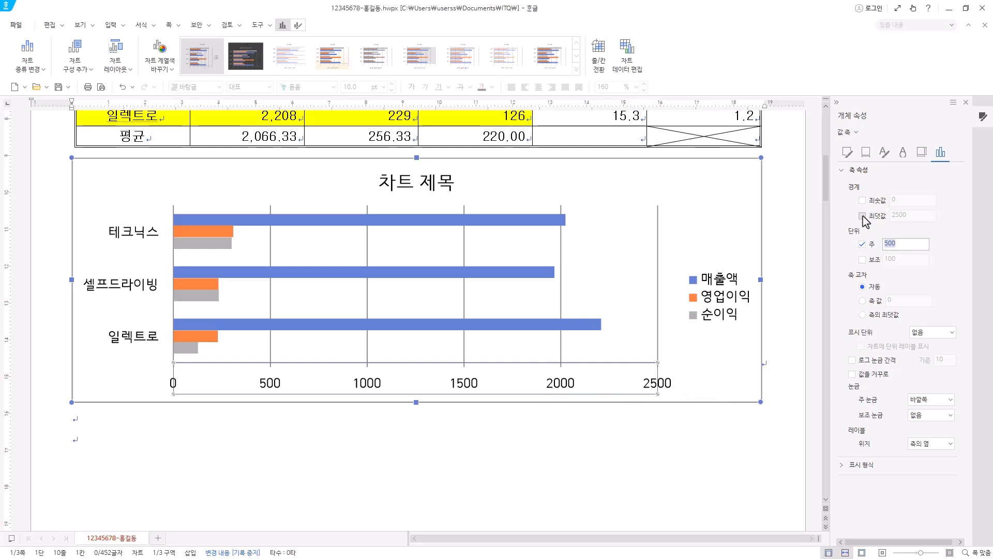
{"action": "left_click", "coordinate": [861, 244]}
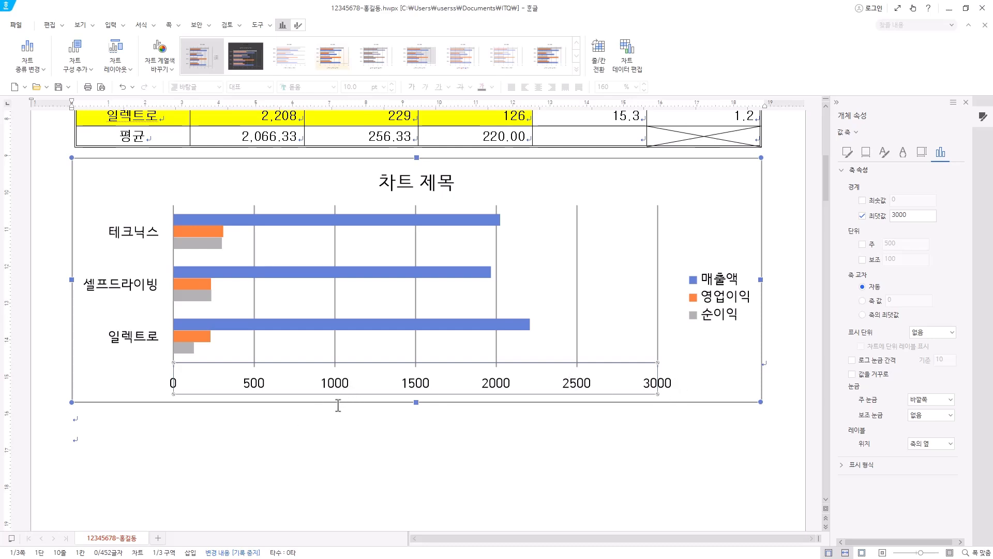
Step: Format the value axis labels as 숫자 with 0 decimal places and the thousands separator (1000단위 구분기호)
{"action": "left_click", "coordinate": [843, 465]}
{"action": "scroll", "coordinate": [875, 405], "scroll_direction": "down", "scroll_amount": 1}
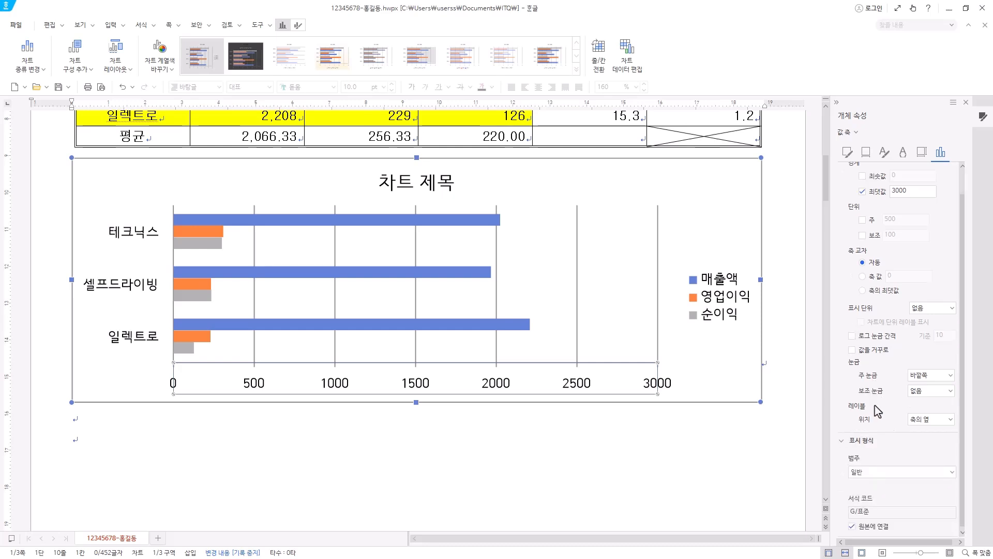
{"action": "left_click", "coordinate": [868, 472]}
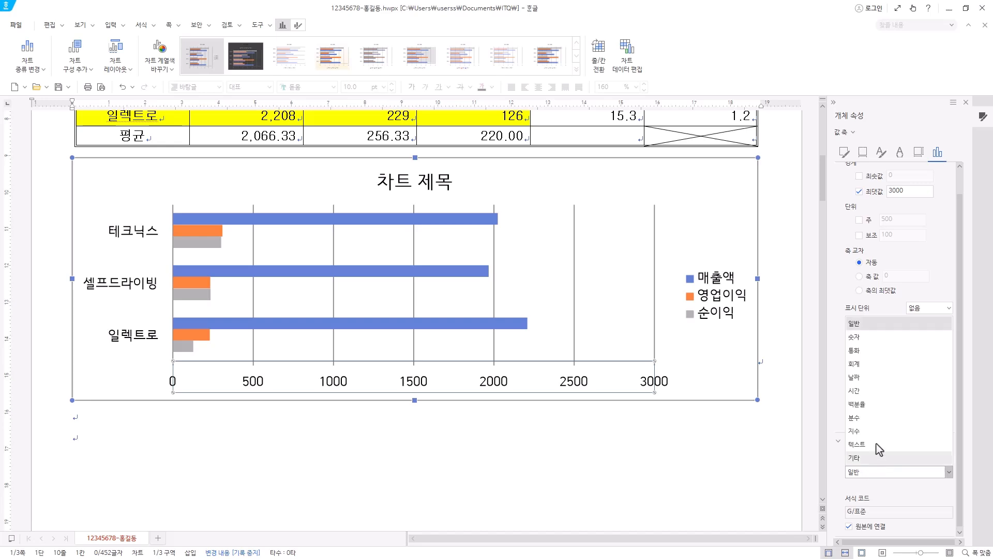
{"action": "left_click", "coordinate": [864, 339]}
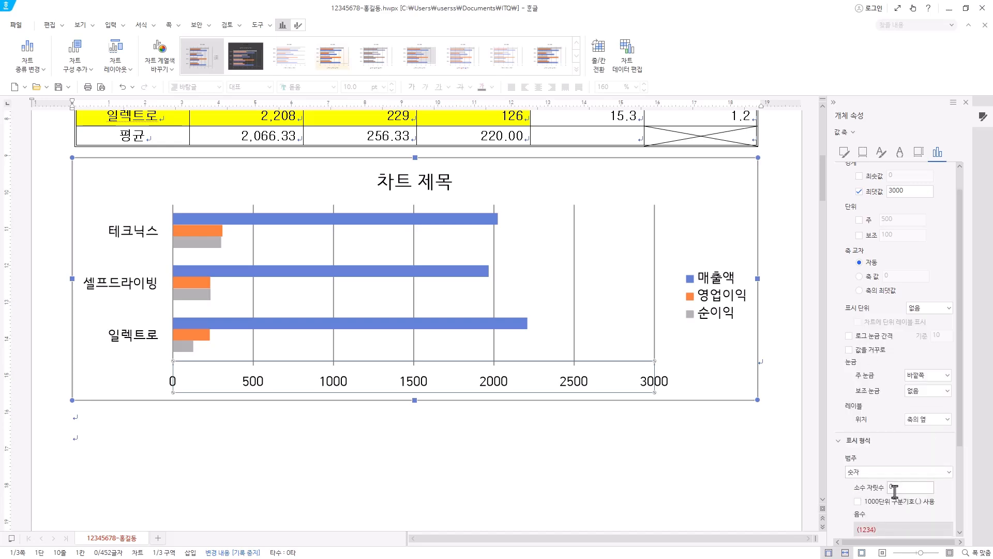
{"action": "left_click", "coordinate": [858, 502]}
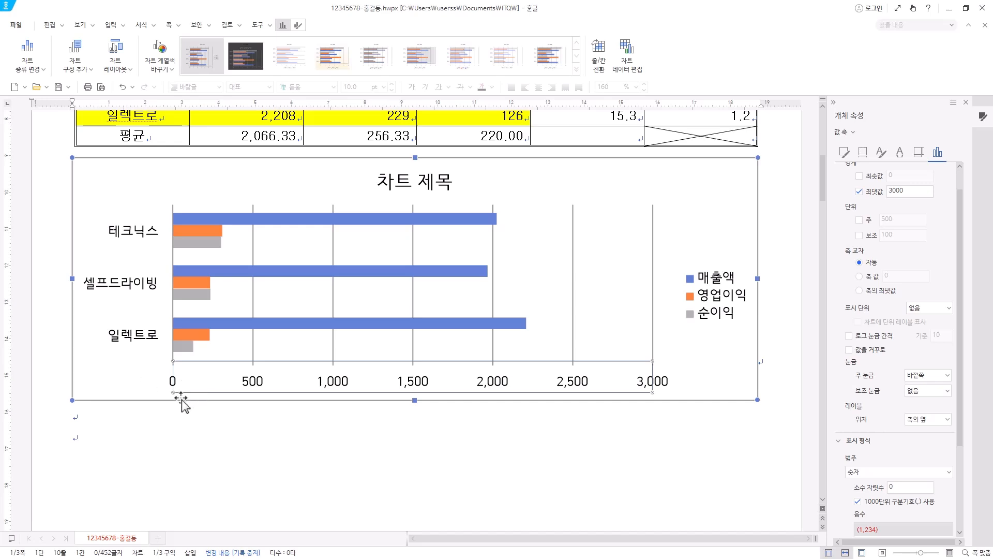
Step: Try the 회계 format with its symbol set to 없음 on the value axis, and return to 숫자 with thousands separators
{"action": "left_click", "coordinate": [874, 471]}
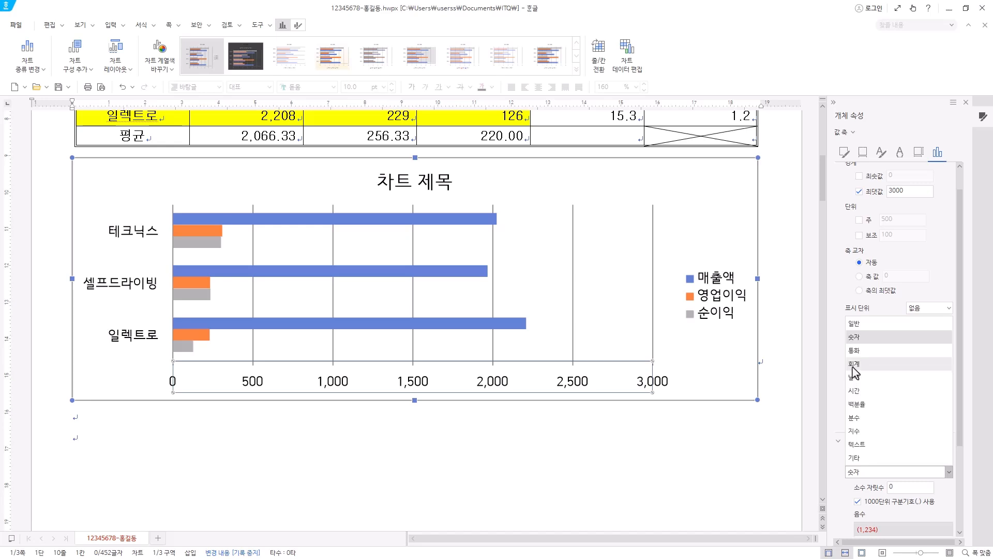
{"action": "left_click", "coordinate": [856, 369]}
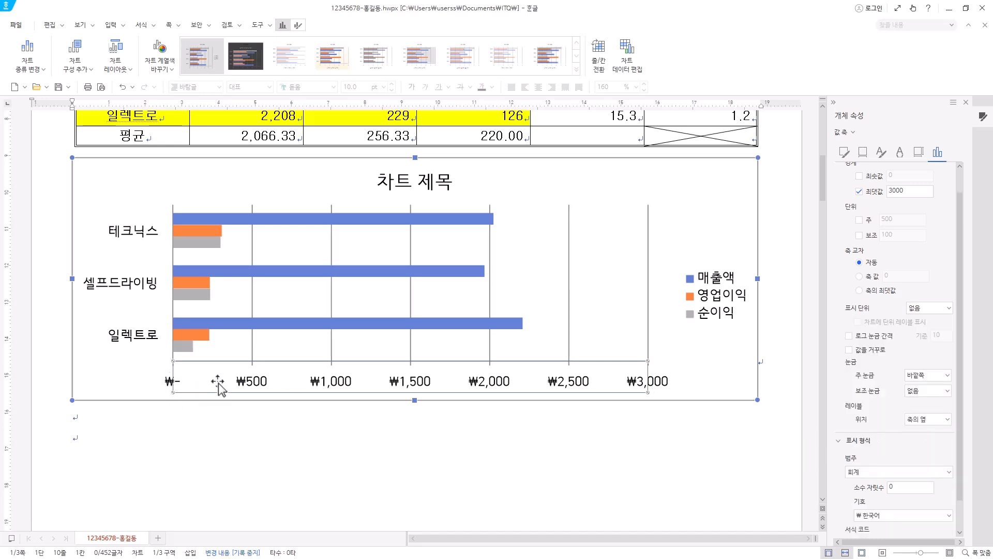
{"action": "left_click", "coordinate": [883, 516]}
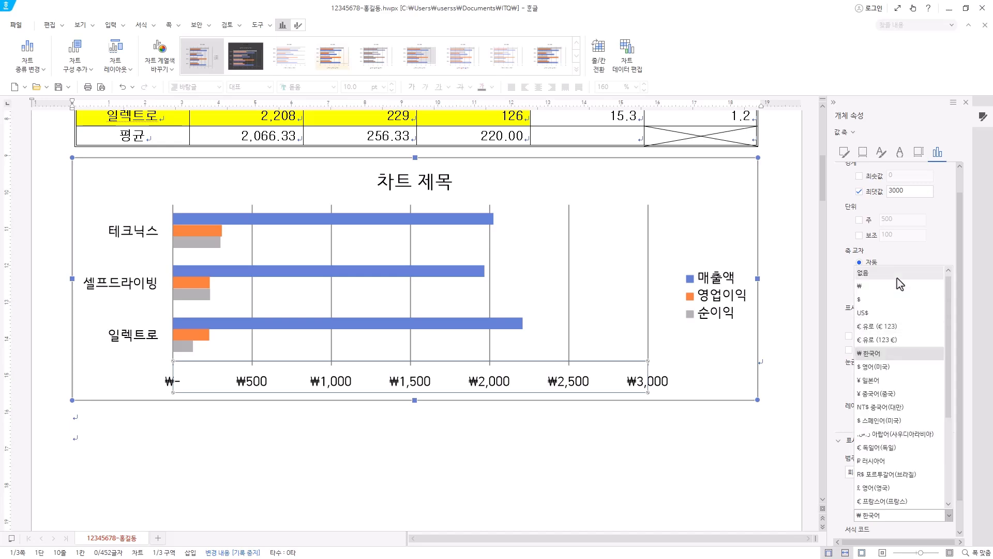
{"action": "left_click", "coordinate": [896, 283]}
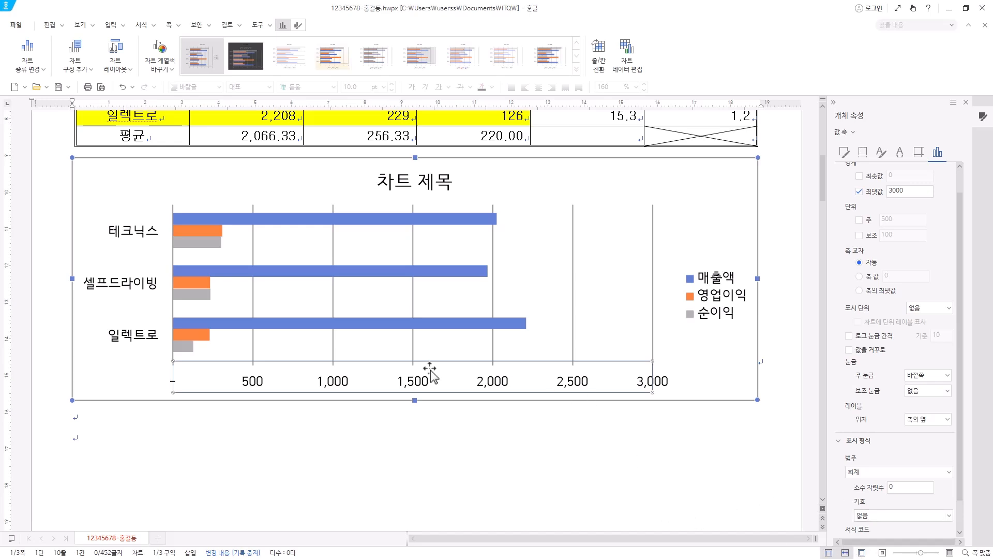
{"action": "left_click", "coordinate": [898, 473]}
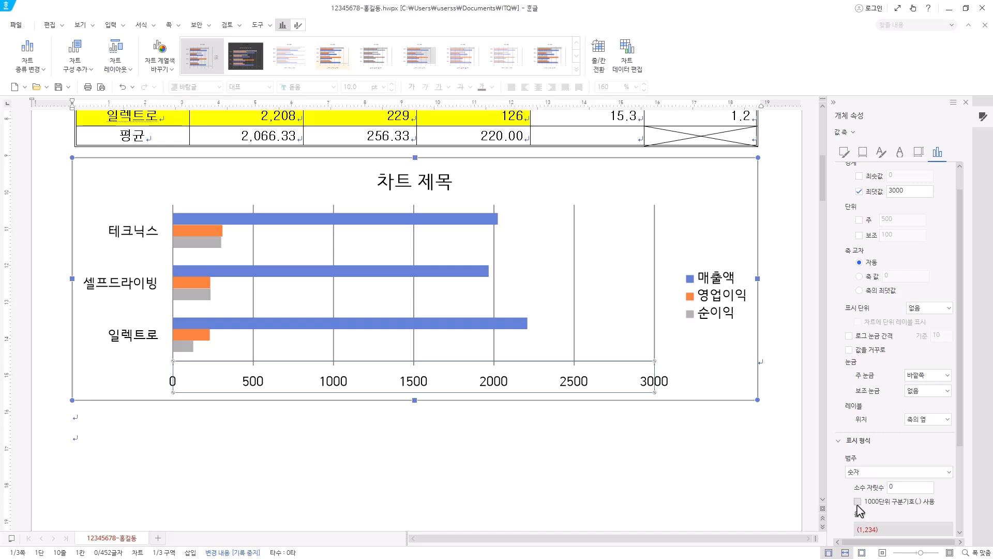
{"action": "left_click", "coordinate": [857, 502]}
{"action": "left_click", "coordinate": [710, 380]}
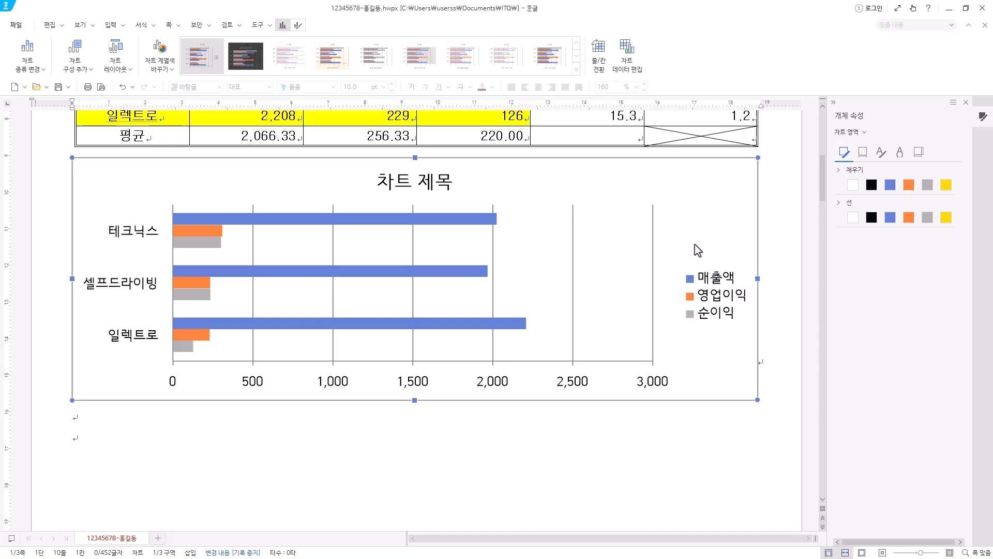
Step: Delete the chart title and add it back with the 위쪽 placement
{"action": "left_click", "coordinate": [408, 184]}
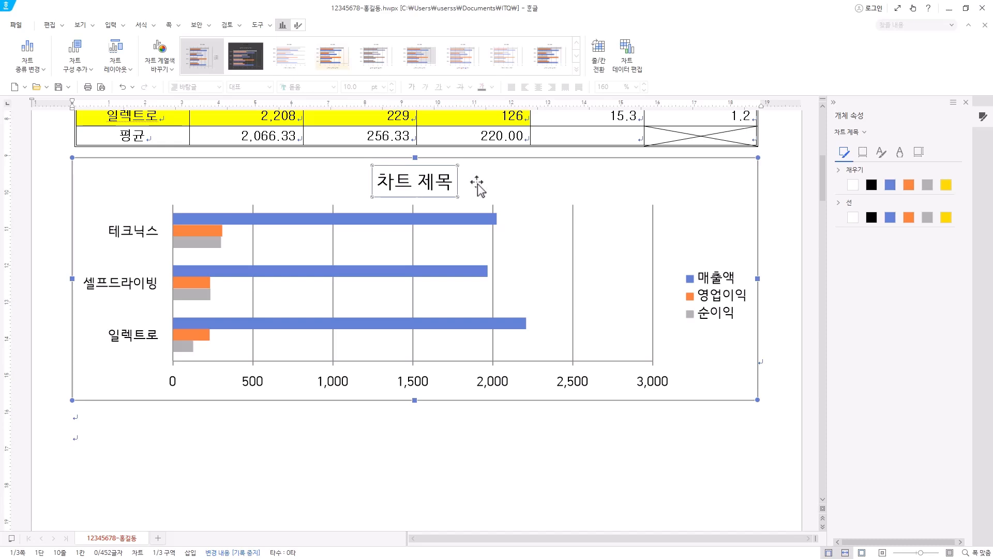
{"action": "key", "text": "Delete"}
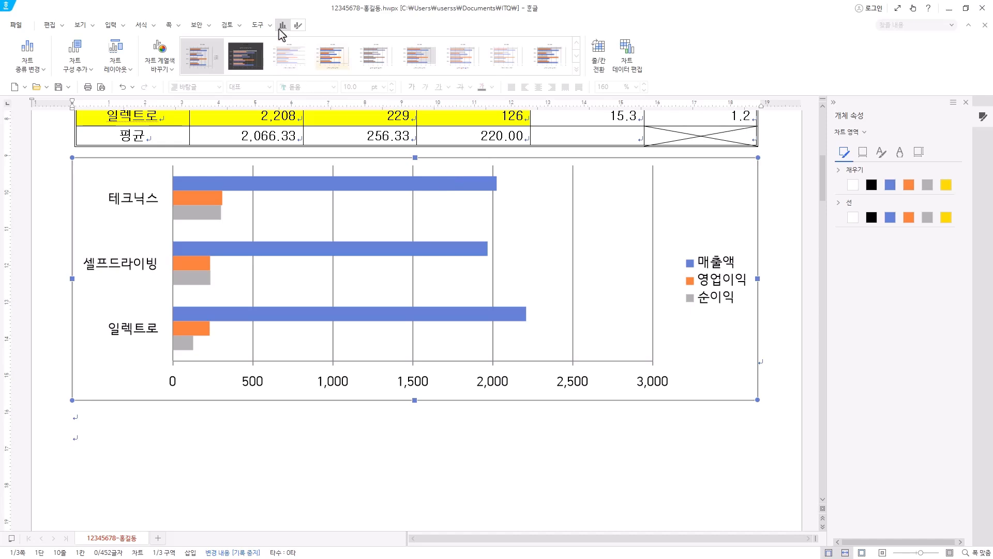
{"action": "left_click", "coordinate": [81, 79]}
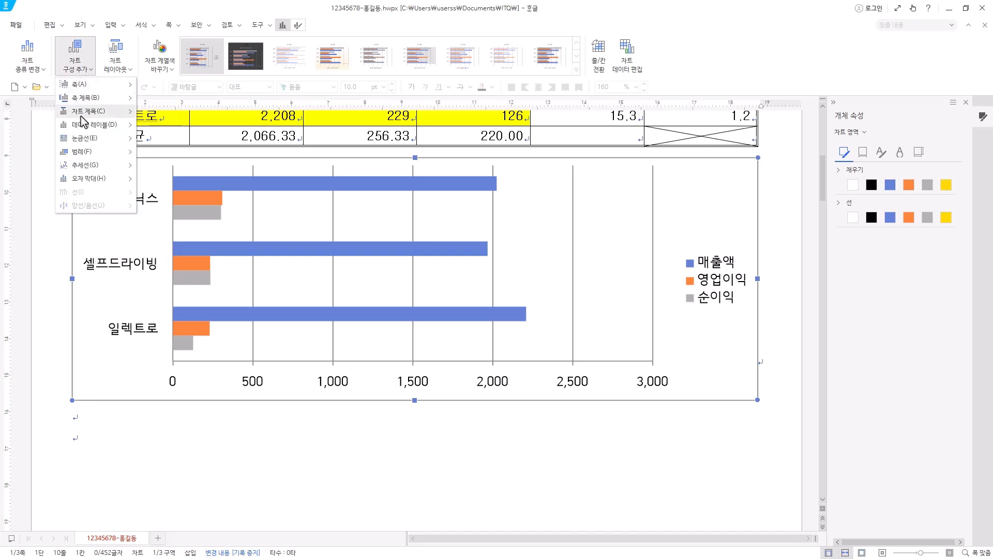
{"action": "mouse_move", "coordinate": [87, 111]}
{"action": "left_click", "coordinate": [170, 124]}
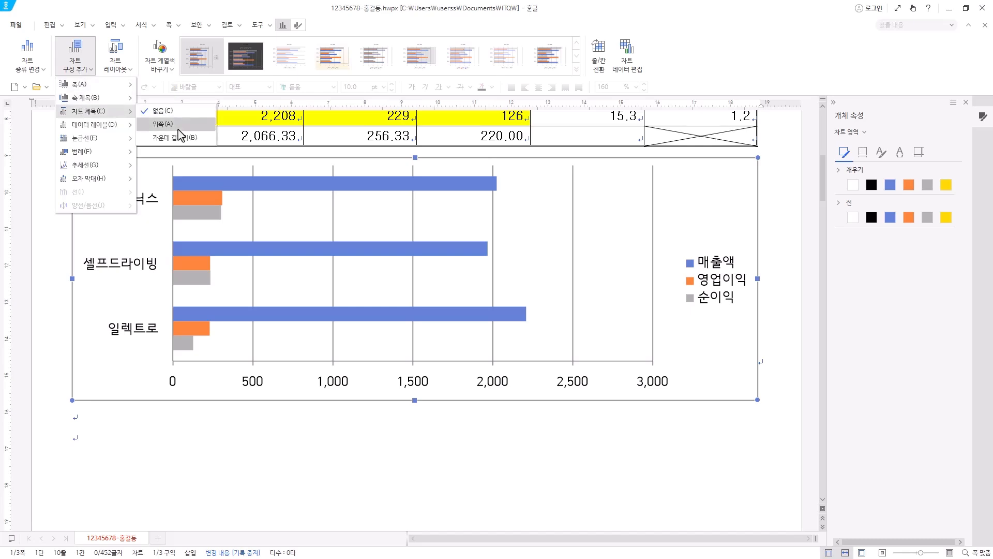
{"action": "left_click", "coordinate": [405, 184]}
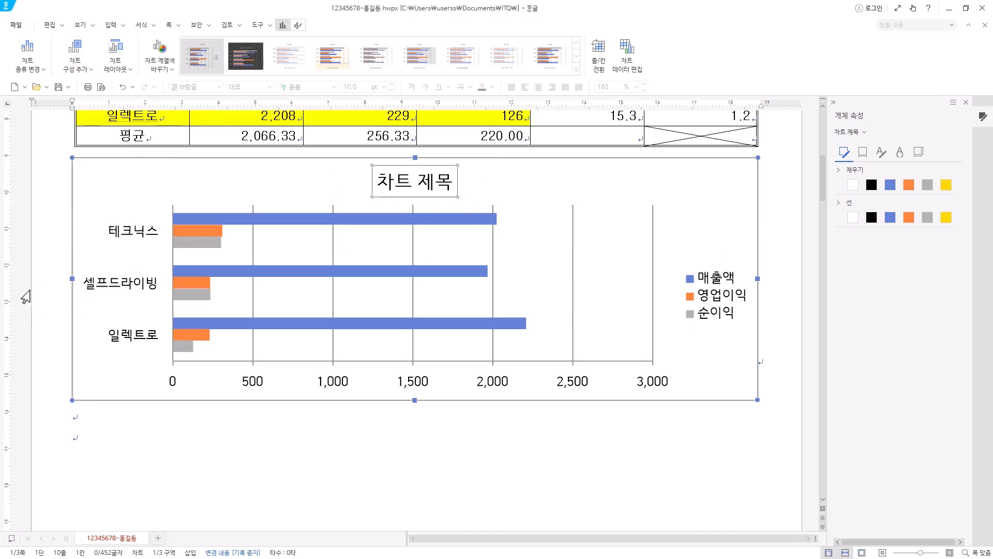
Step: Add a primary vertical axis title (기본 세로) to the chart
{"action": "left_click", "coordinate": [80, 72]}
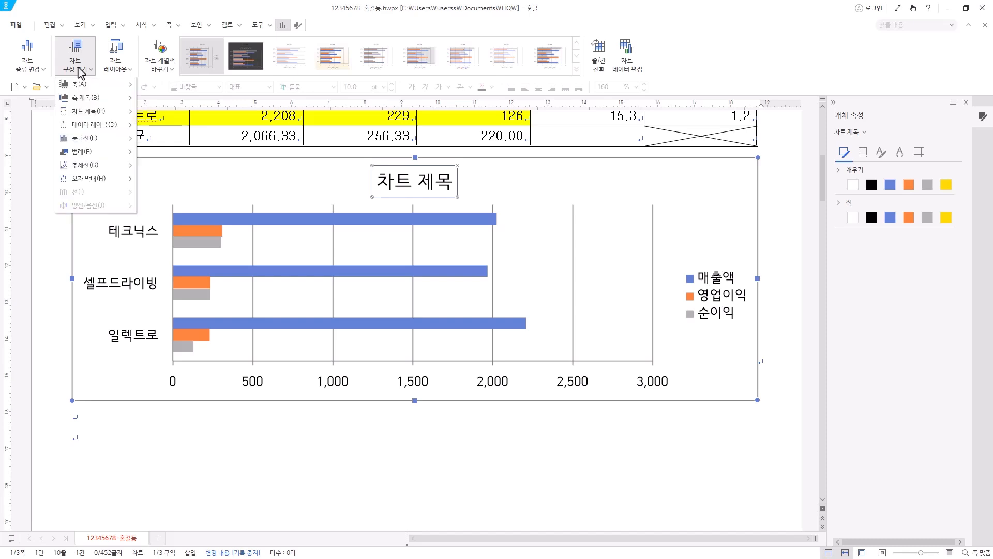
{"action": "mouse_move", "coordinate": [89, 99]}
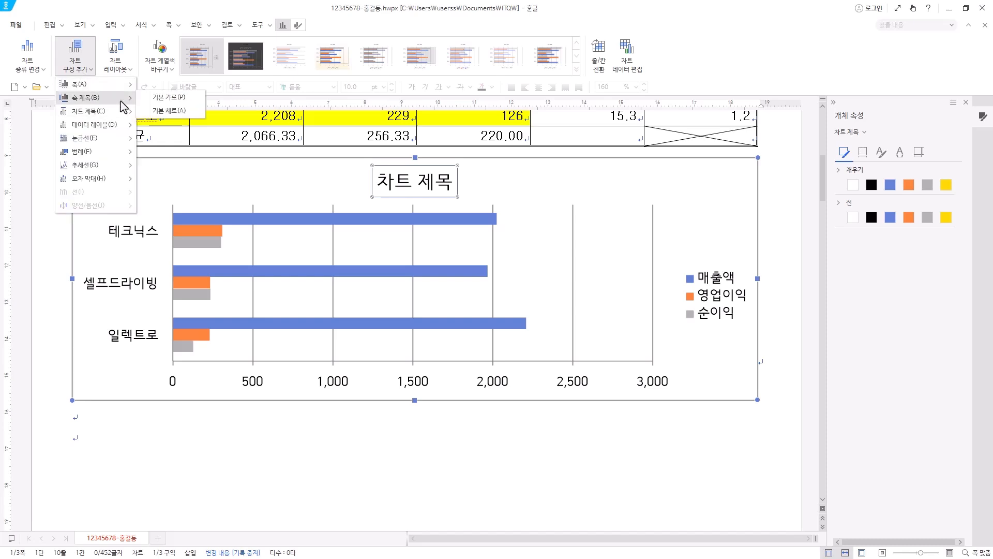
{"action": "left_click", "coordinate": [185, 112]}
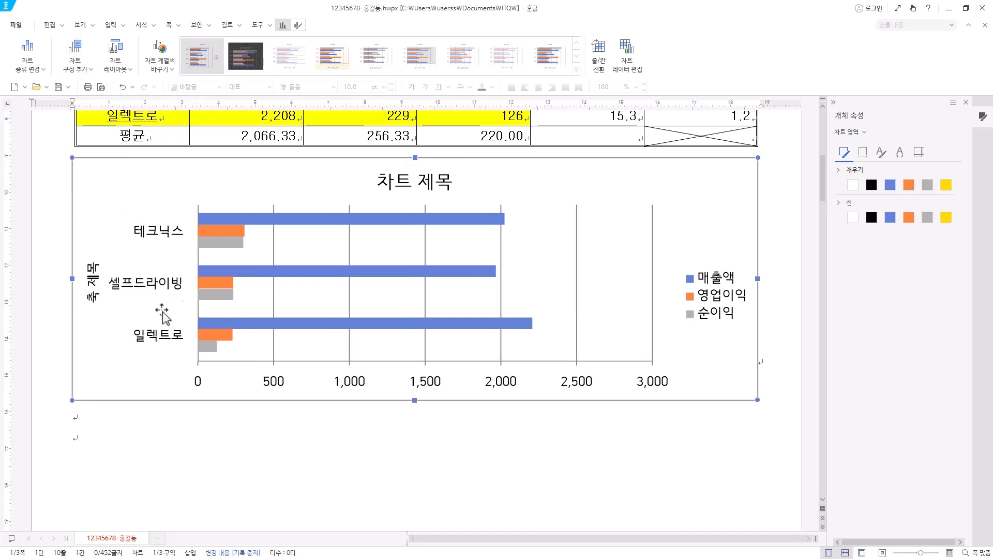
Step: Set the vertical axis title's text direction to 가로, and delete that axis title from the chart
{"action": "left_click", "coordinate": [88, 304]}
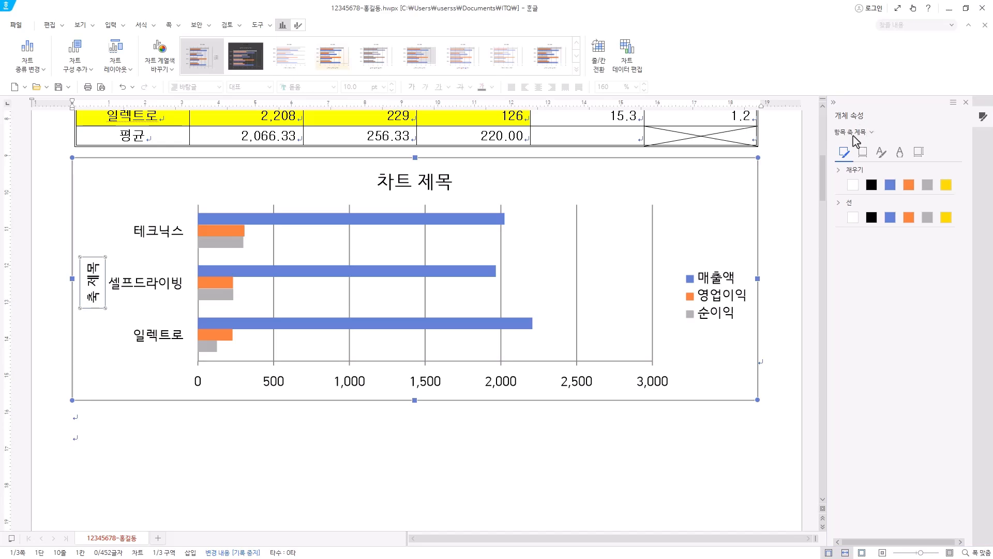
{"action": "left_click", "coordinate": [919, 153]}
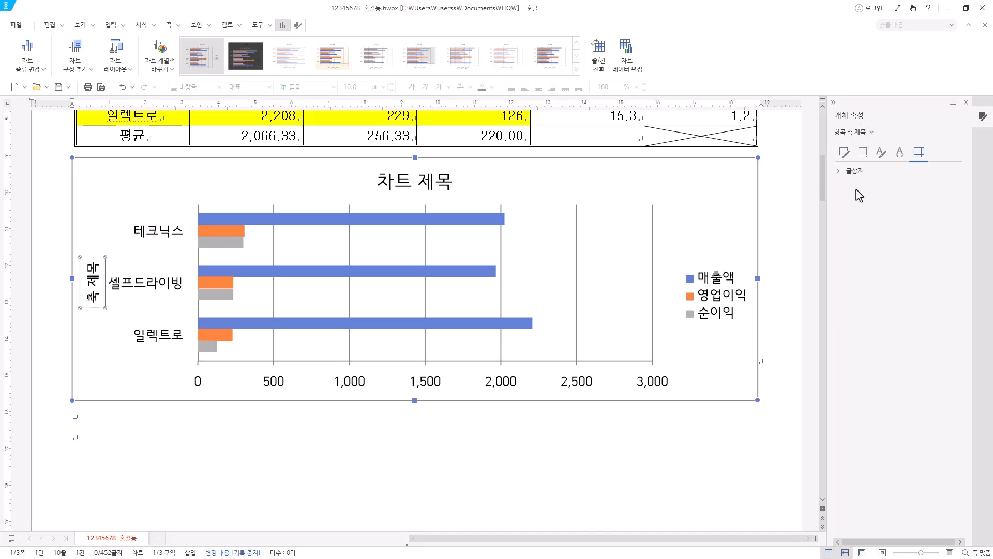
{"action": "left_click", "coordinate": [839, 170]}
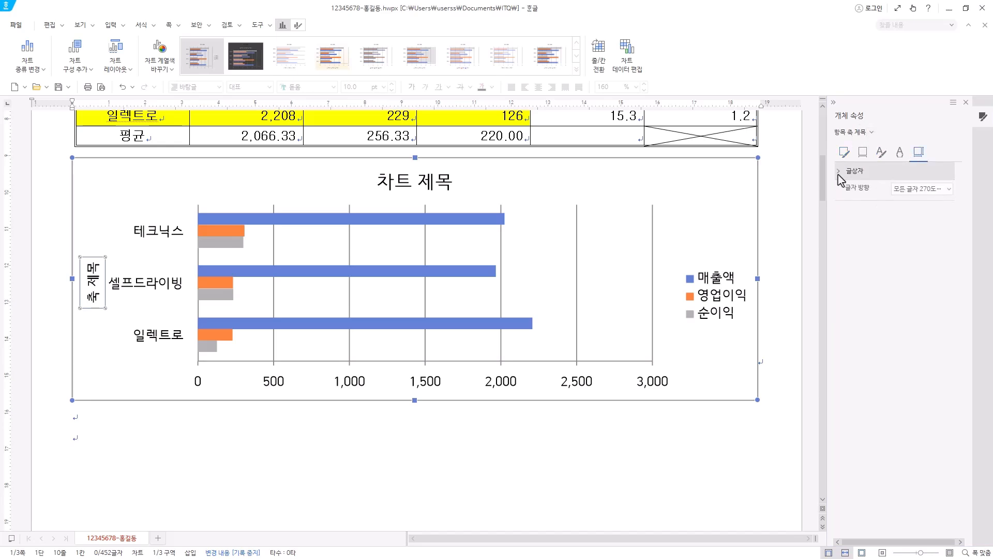
{"action": "left_click", "coordinate": [938, 190]}
{"action": "left_click", "coordinate": [904, 205]}
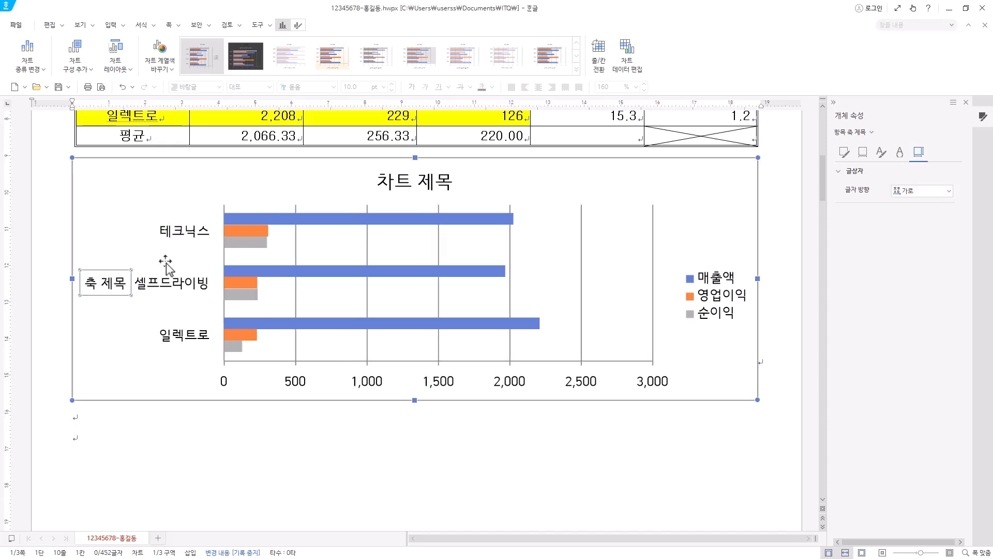
{"action": "right_click", "coordinate": [114, 286]}
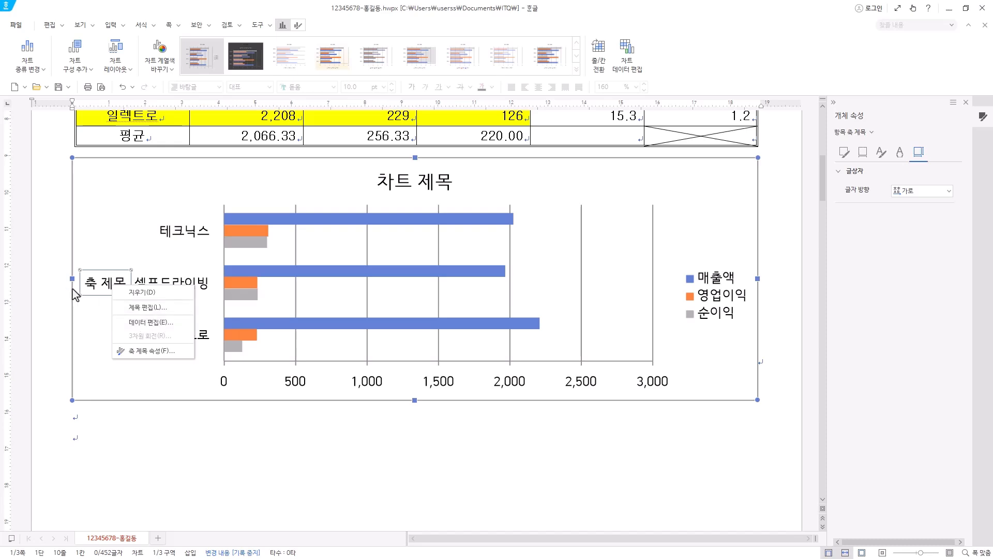
{"action": "left_click", "coordinate": [124, 313]}
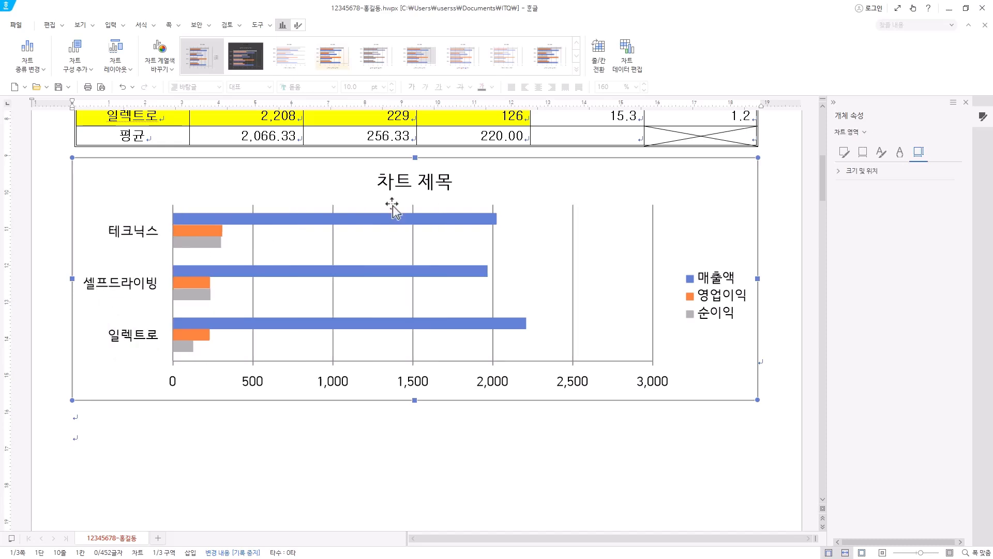
Step: Change the chart title text to "무인자동차 관련 상장사"
{"action": "left_click", "coordinate": [428, 187]}
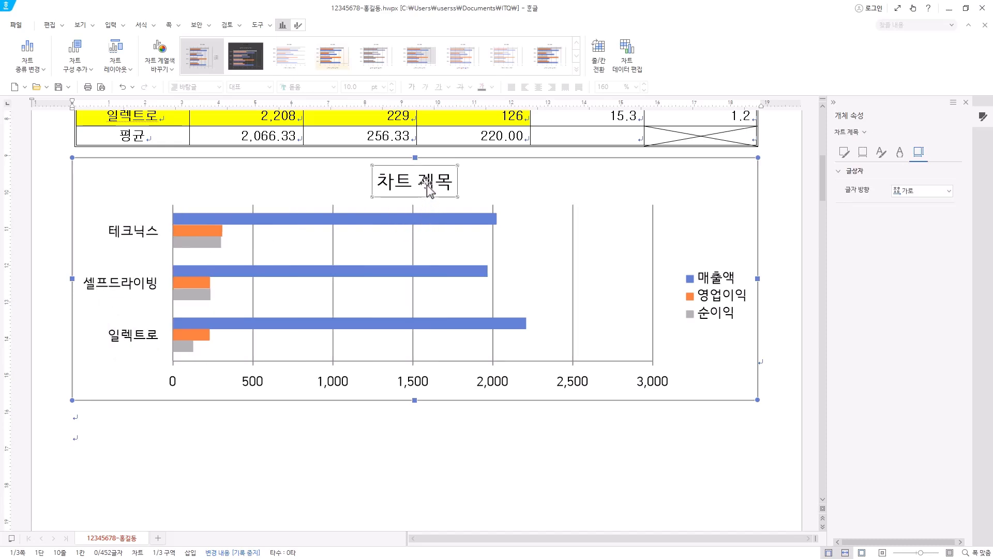
{"action": "right_click", "coordinate": [427, 187]}
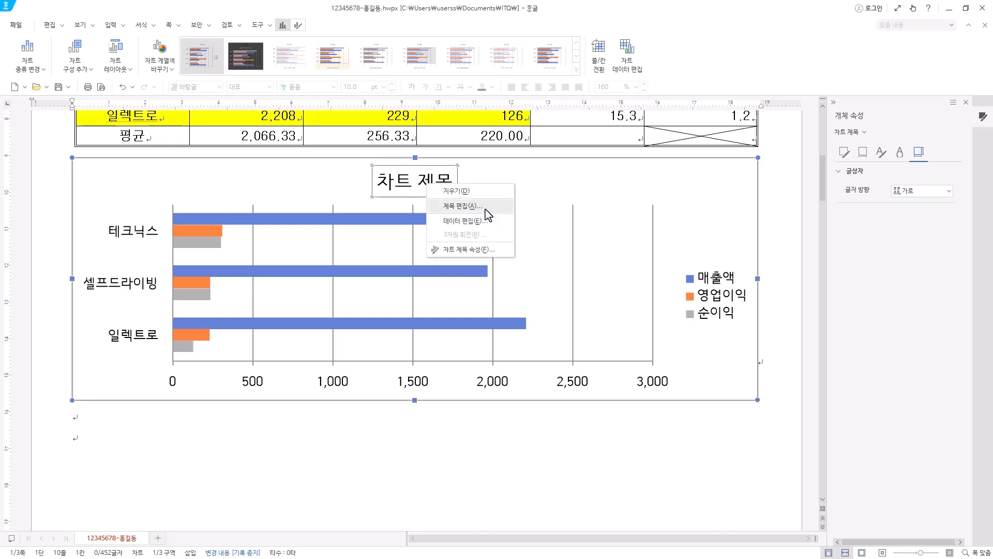
{"action": "left_click", "coordinate": [485, 211]}
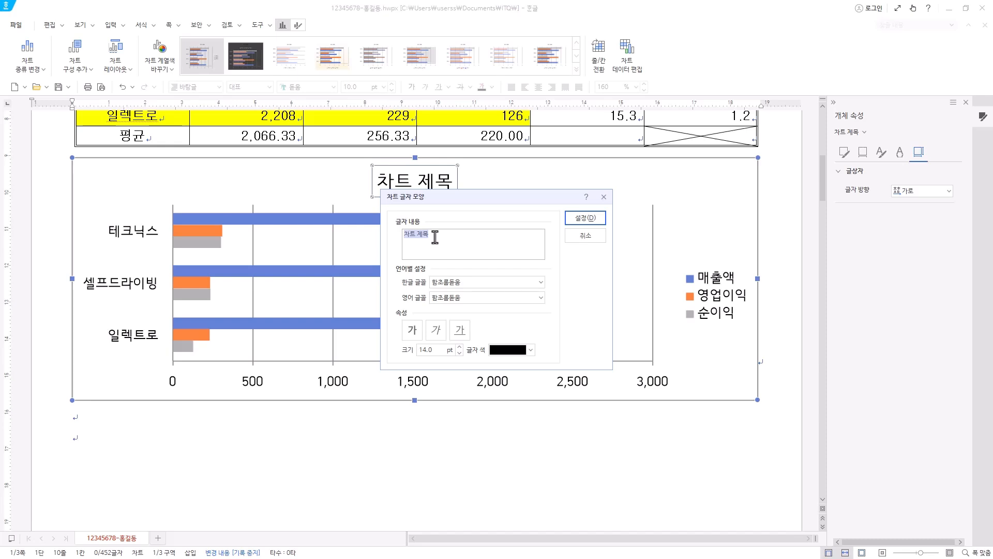
{"action": "type", "text": "무인자동차 관련 상장사"}
{"action": "left_click_drag", "start_coordinate": [421, 234], "coordinate": [446, 234]}
{"action": "left_click", "coordinate": [449, 233]}
{"action": "left_click", "coordinate": [461, 234]}
{"action": "left_click_drag", "start_coordinate": [468, 201], "coordinate": [472, 219]}
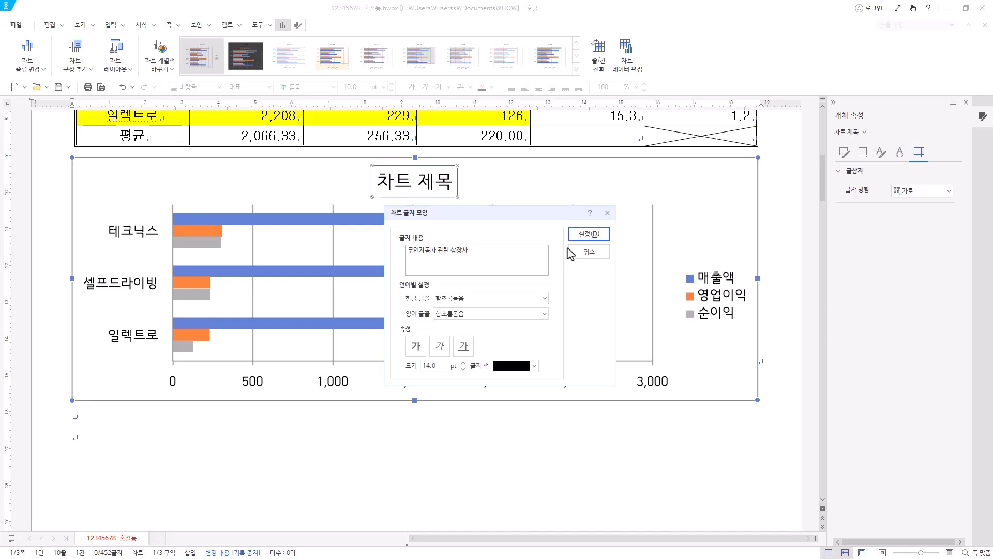
{"action": "key", "text": "BackSpace"}
{"action": "type", "text": "사"}
{"action": "left_click", "coordinate": [590, 235]}
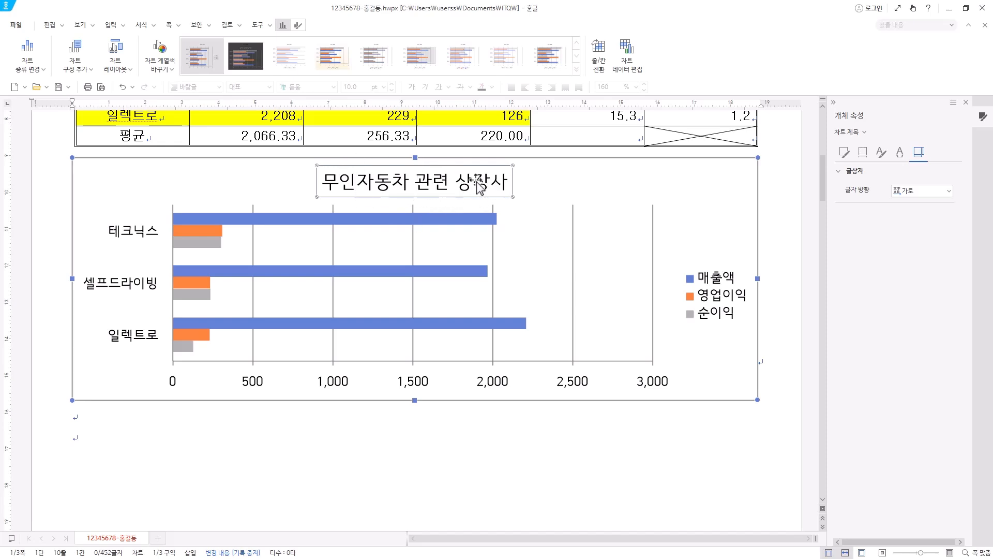
Step: Try setting both the Korean and English fonts of the chart title to 굴림
{"action": "right_click", "coordinate": [480, 186]}
{"action": "left_click", "coordinate": [524, 202]}
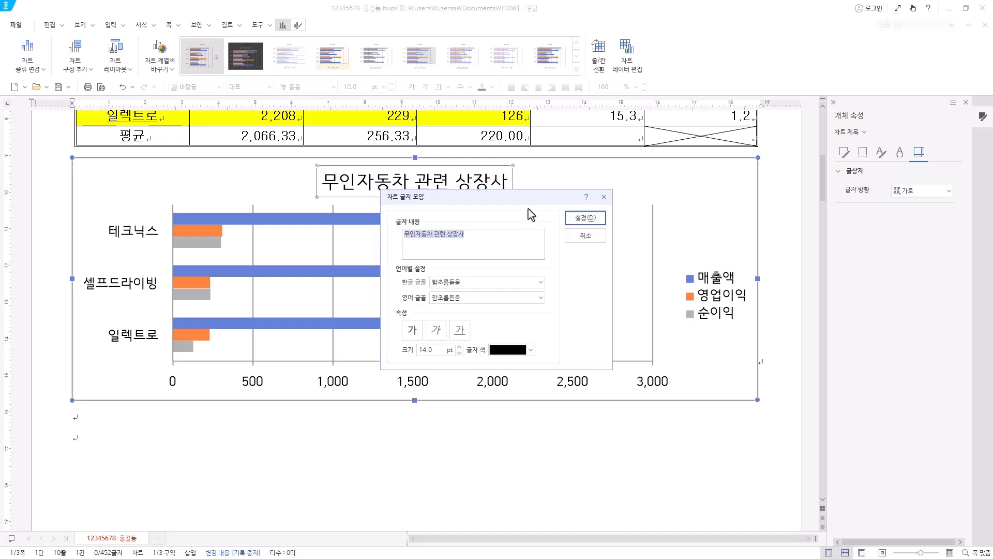
{"action": "left_click_drag", "start_coordinate": [525, 201], "coordinate": [482, 219]}
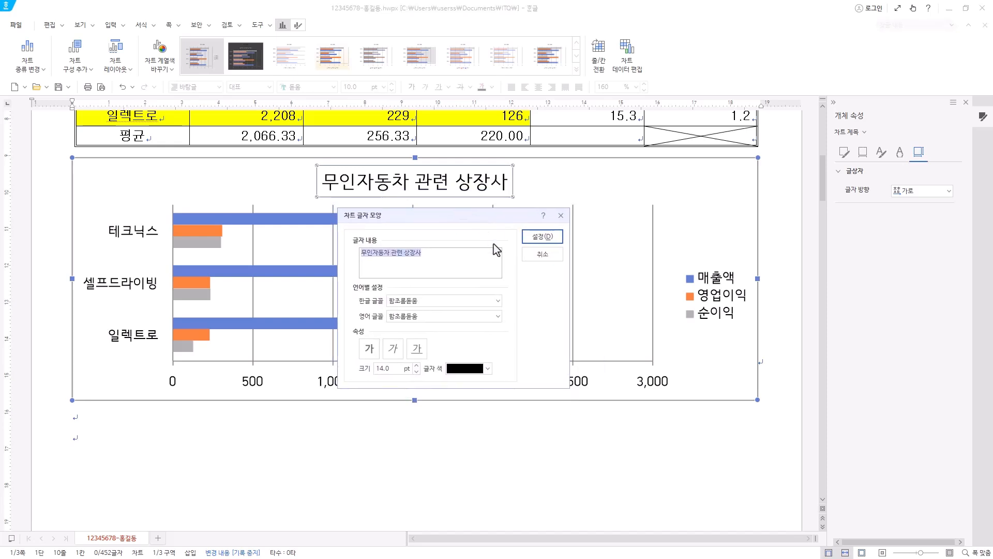
{"action": "left_click", "coordinate": [434, 301]}
{"action": "left_click_drag", "start_coordinate": [442, 305], "coordinate": [275, 309]}
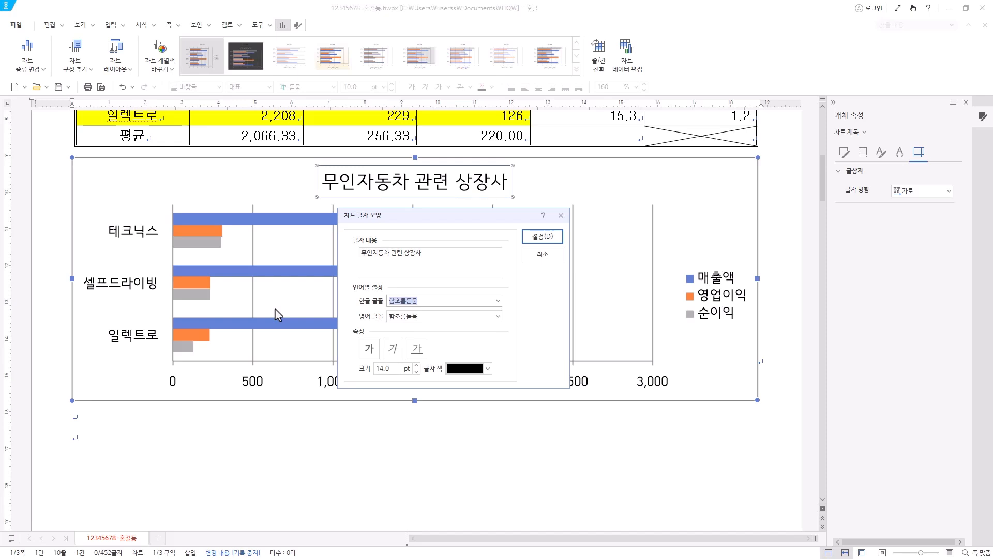
{"action": "type", "text": "굴림"}
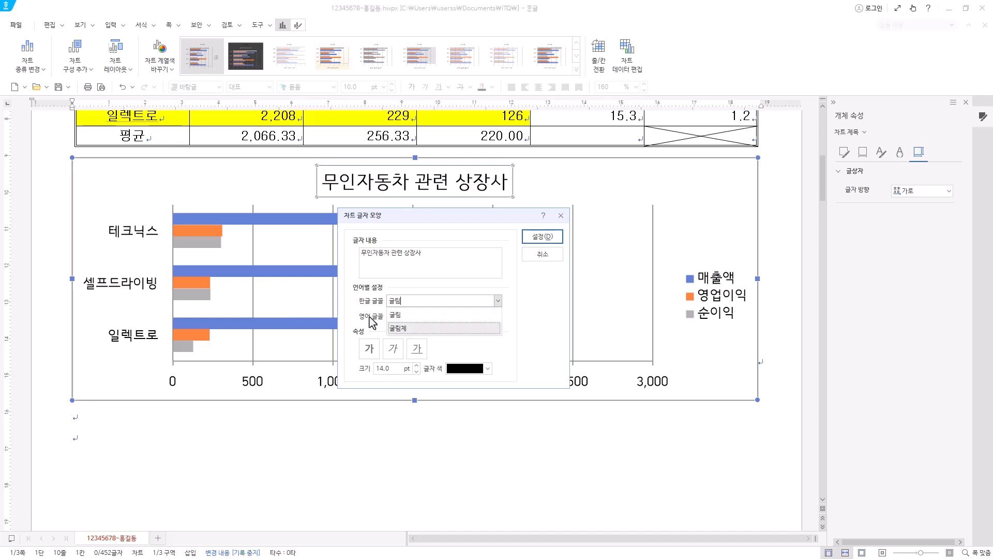
{"action": "key", "text": "Tab"}
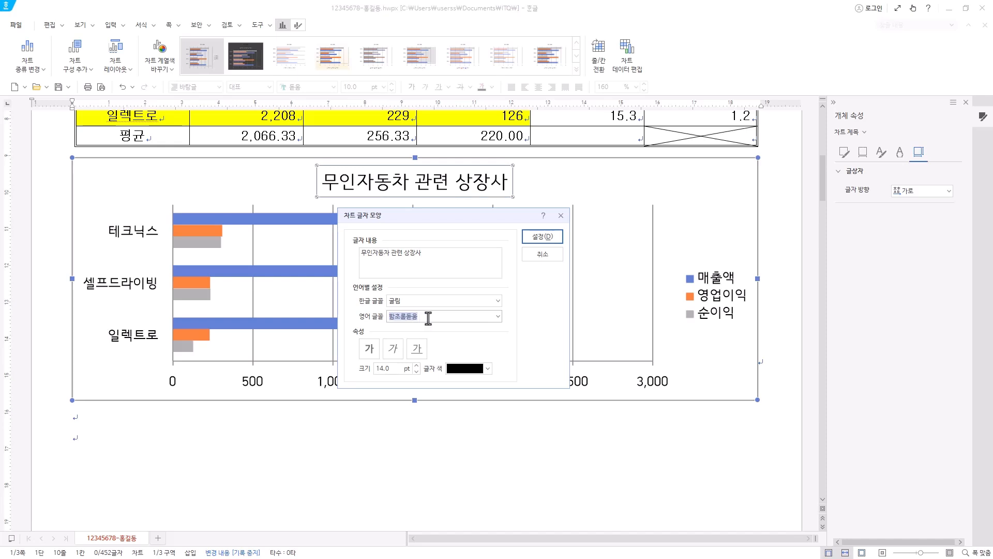
{"action": "type", "text": "굴림"}
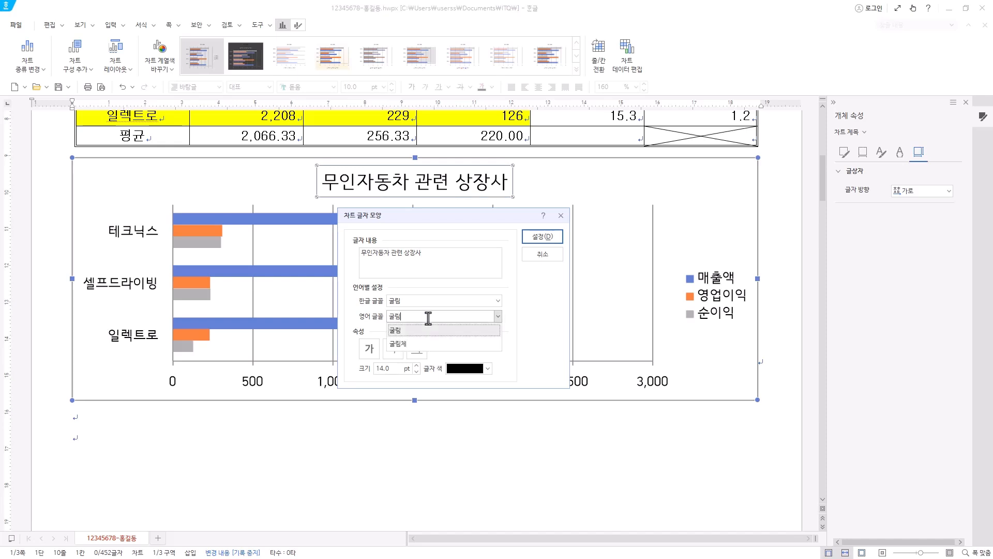
{"action": "key", "text": "Return"}
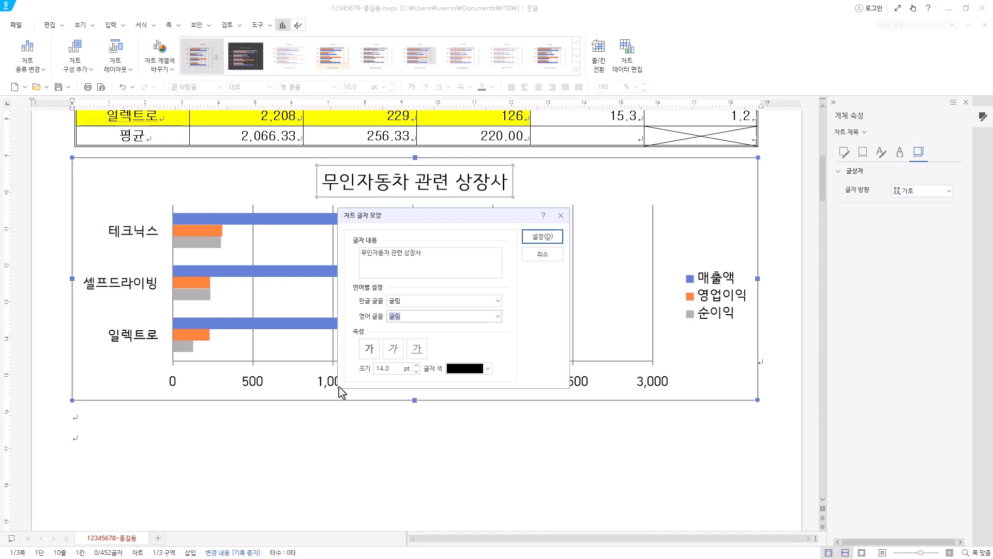
Step: Try making the chart title bold at 12 pt, rechecking both font fields before applying the formatting
{"action": "key", "text": "ctrl+b"}
{"action": "left_click", "coordinate": [416, 365]}
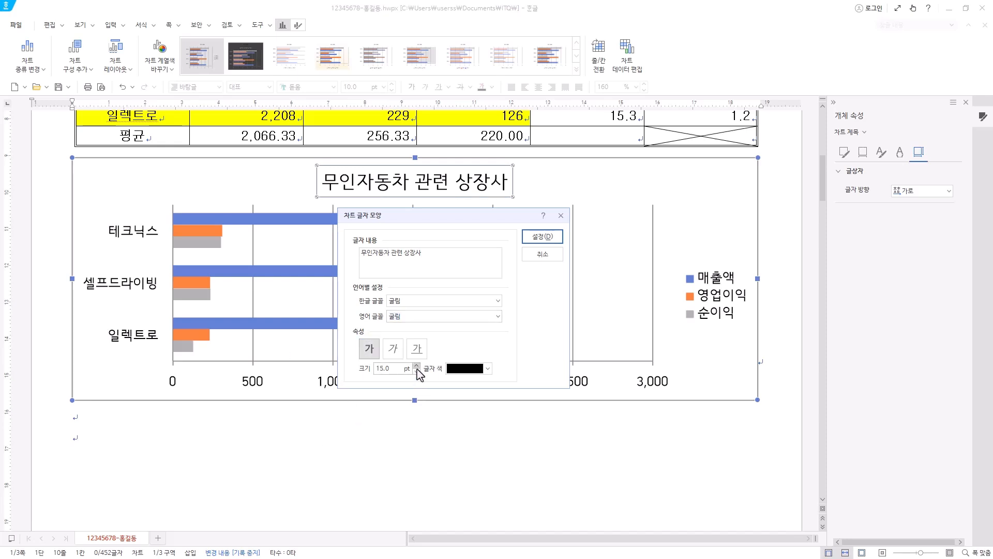
{"action": "left_click", "coordinate": [416, 371]}
{"action": "left_click", "coordinate": [417, 305]}
{"action": "key", "text": "Tab"}
{"action": "left_click", "coordinate": [406, 317]}
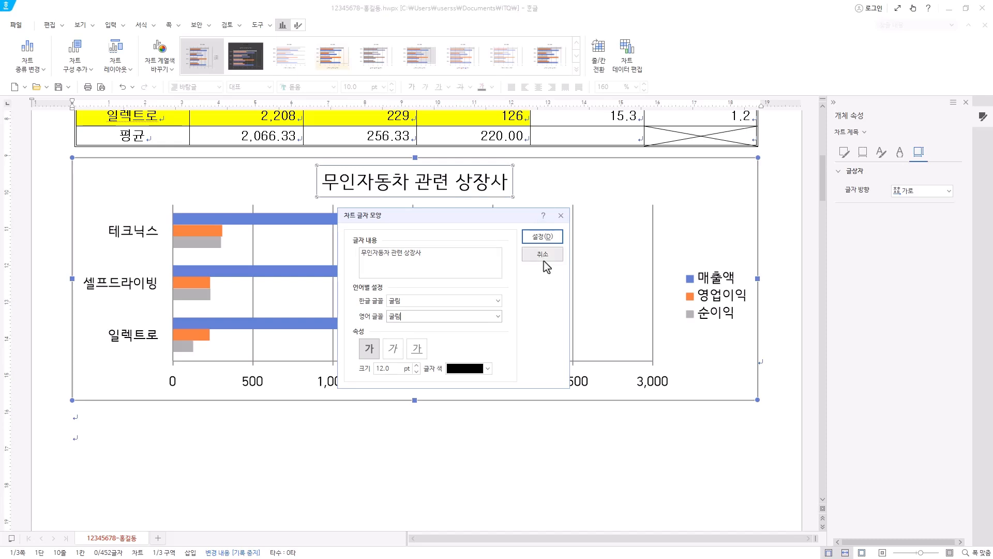
{"action": "left_click", "coordinate": [554, 238]}
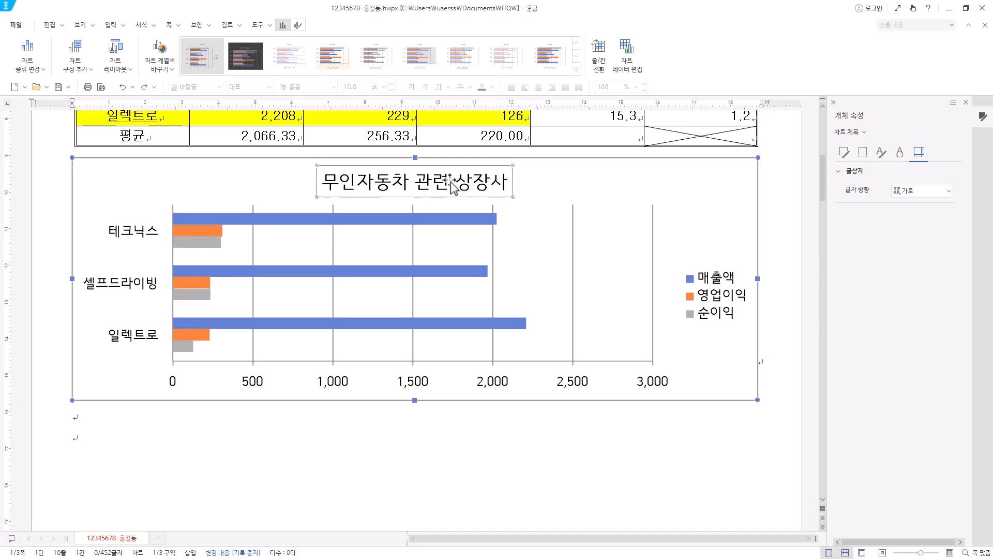
Step: Reopen the chart title's text formatting and choose 굴림 as its Korean and English fonts
{"action": "right_click", "coordinate": [451, 181]}
{"action": "left_click", "coordinate": [497, 207]}
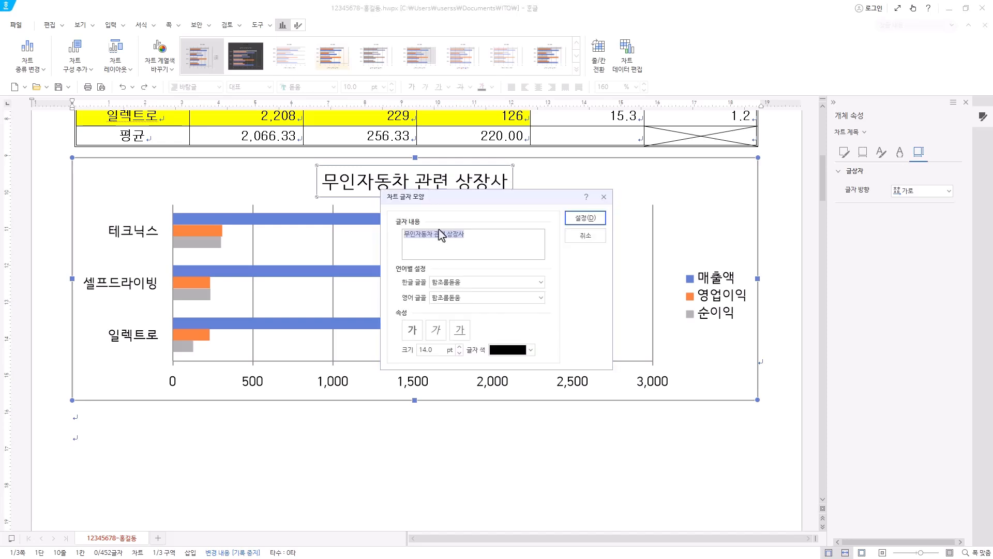
{"action": "left_click", "coordinate": [477, 283]}
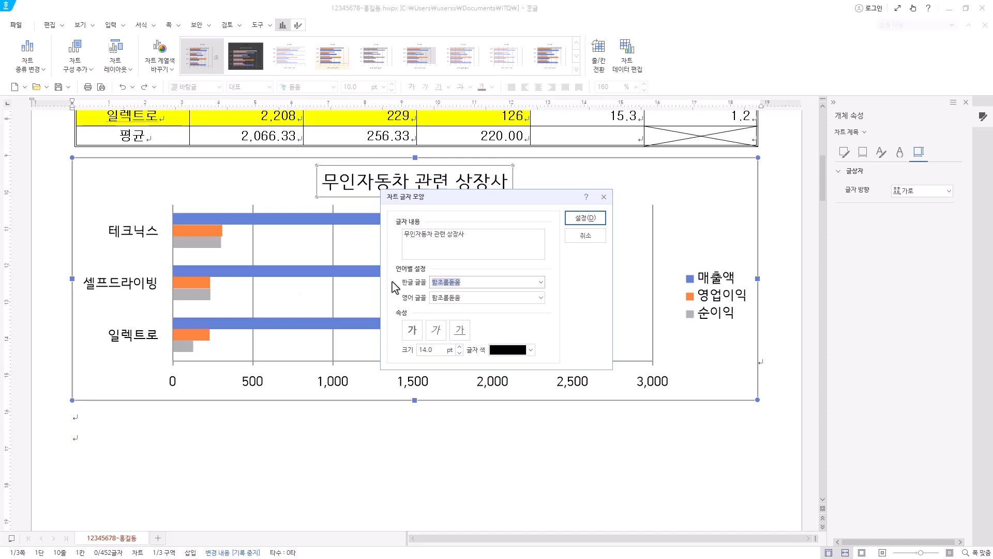
{"action": "type", "text": "굴림"}
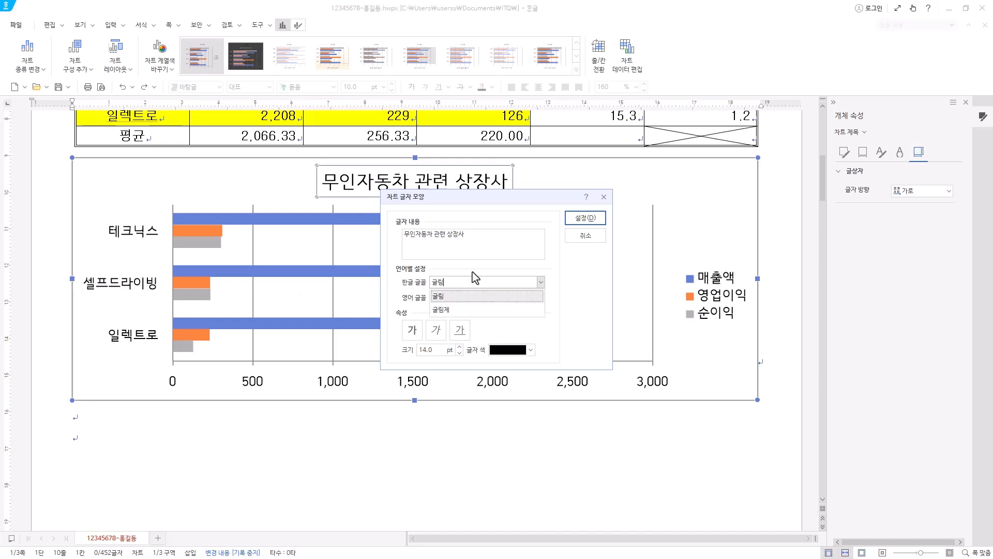
{"action": "left_click", "coordinate": [448, 297]}
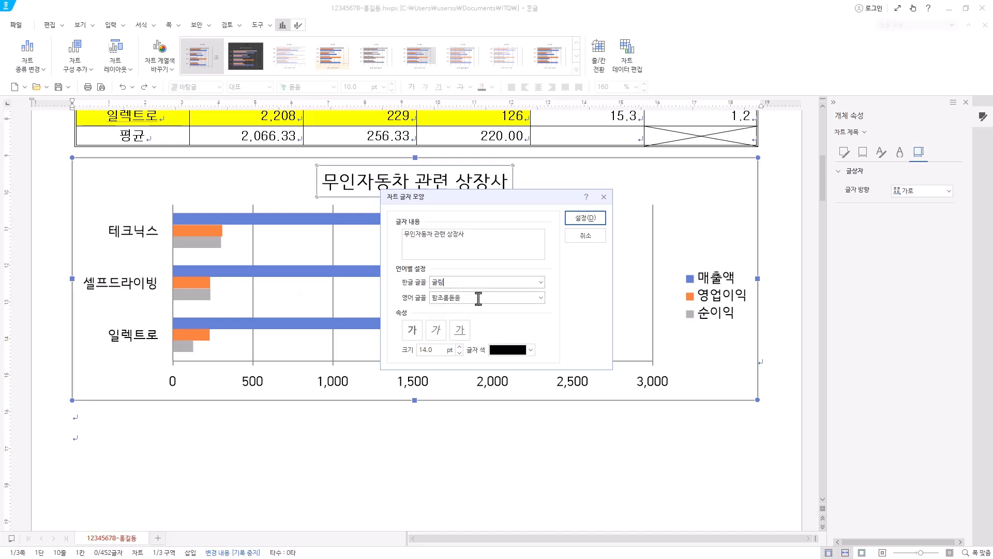
{"action": "left_click", "coordinate": [476, 297]}
{"action": "type", "text": "굴림"}
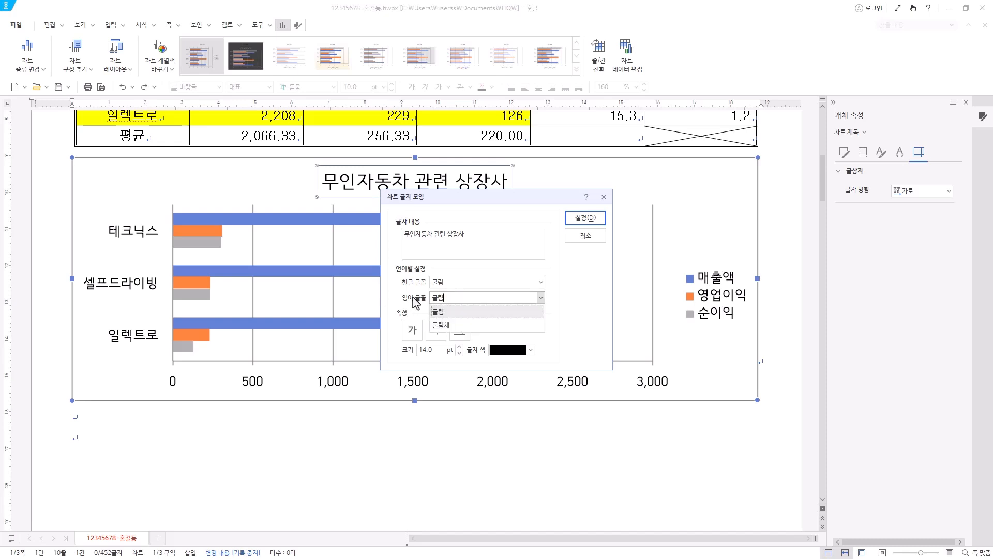
{"action": "left_click", "coordinate": [451, 312]}
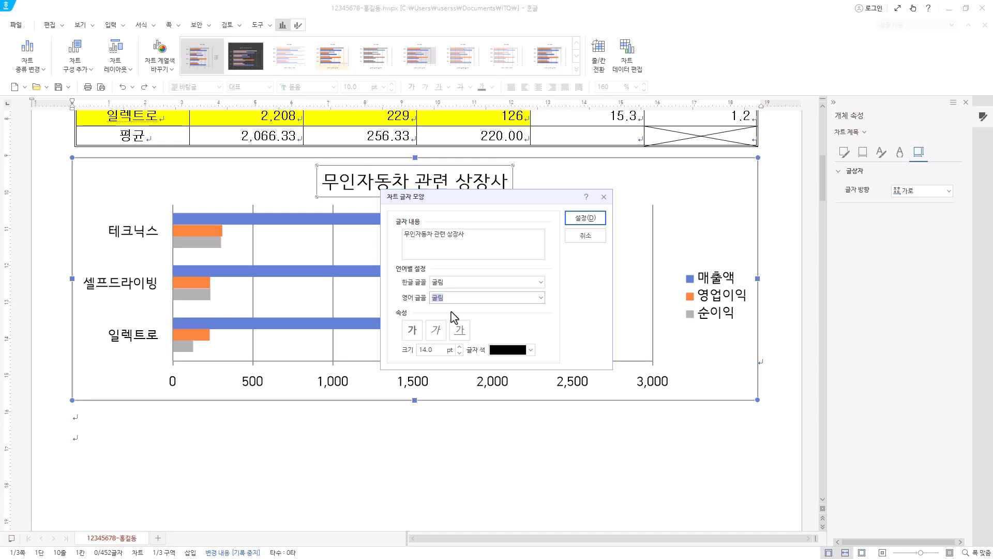
Step: Make the chart title bold, set its size to 12 pt, and apply the text formatting
{"action": "left_click", "coordinate": [413, 330]}
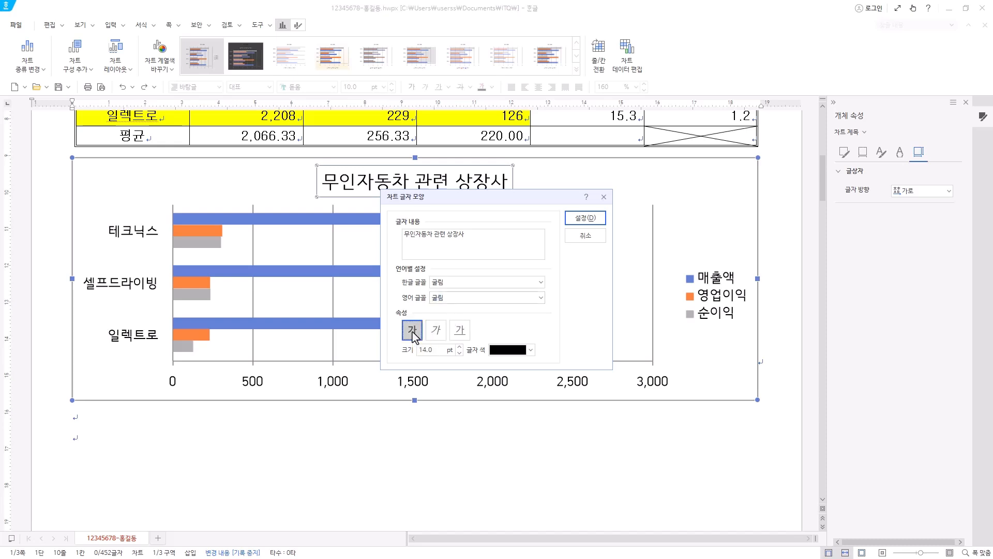
{"action": "left_click", "coordinate": [460, 354]}
{"action": "left_click", "coordinate": [459, 353]}
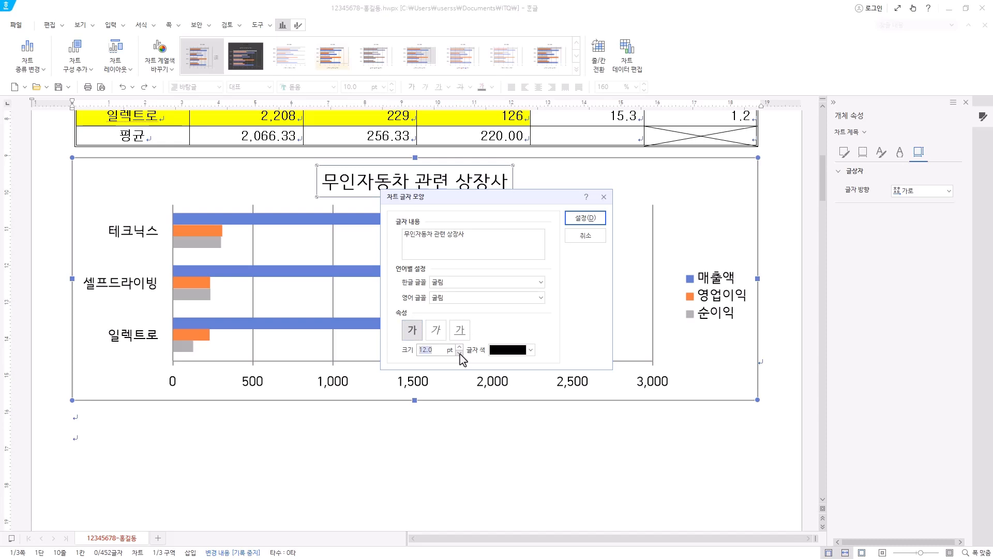
{"action": "left_click", "coordinate": [585, 218]}
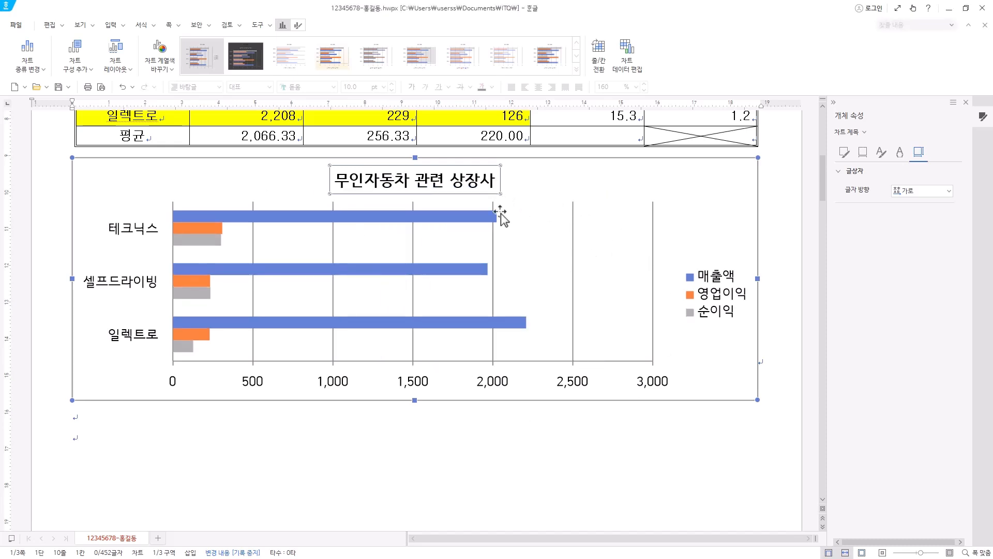
Step: Set the chart title's Korean font to 굴림 again and apply the change
{"action": "right_click", "coordinate": [467, 184]}
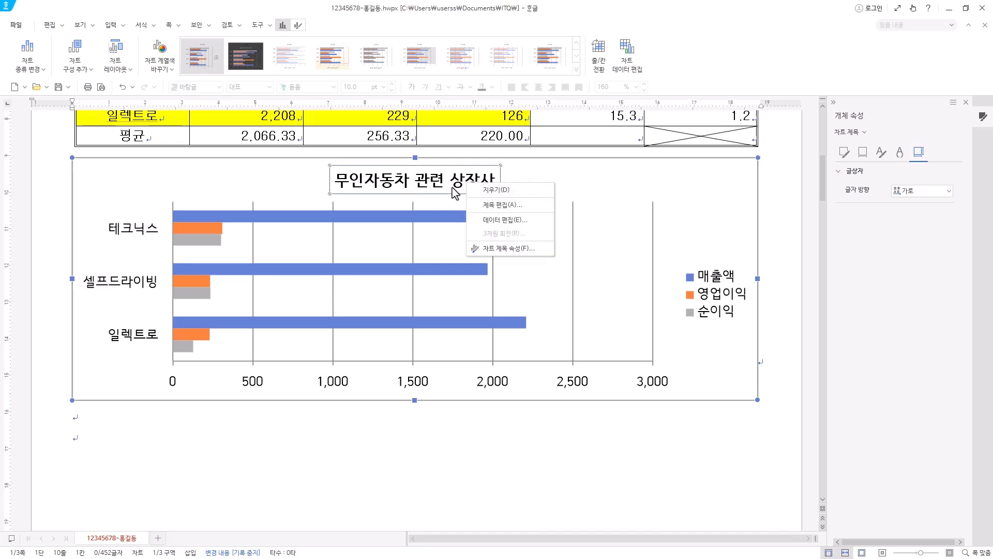
{"action": "left_click", "coordinate": [500, 205]}
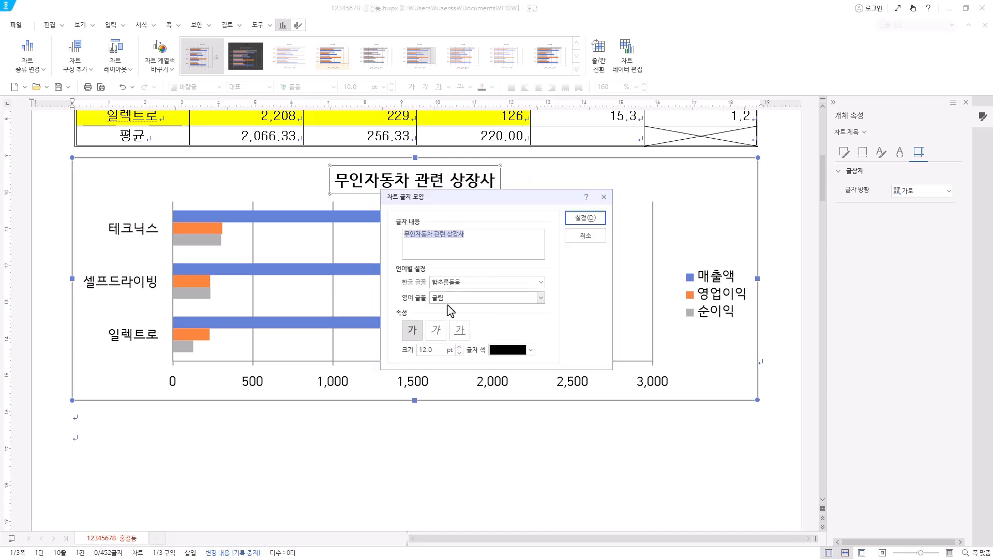
{"action": "double_click", "coordinate": [464, 284]}
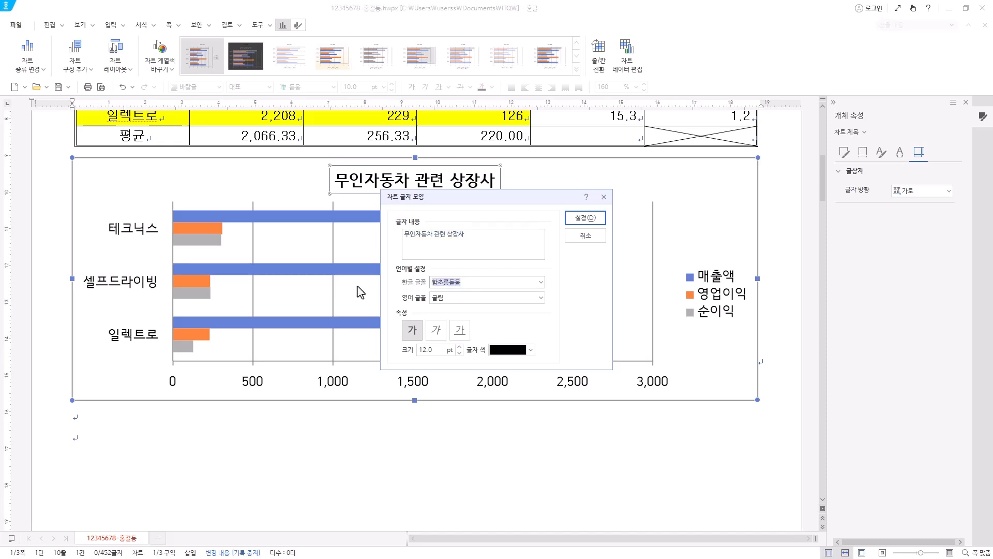
{"action": "type", "text": "굴림"}
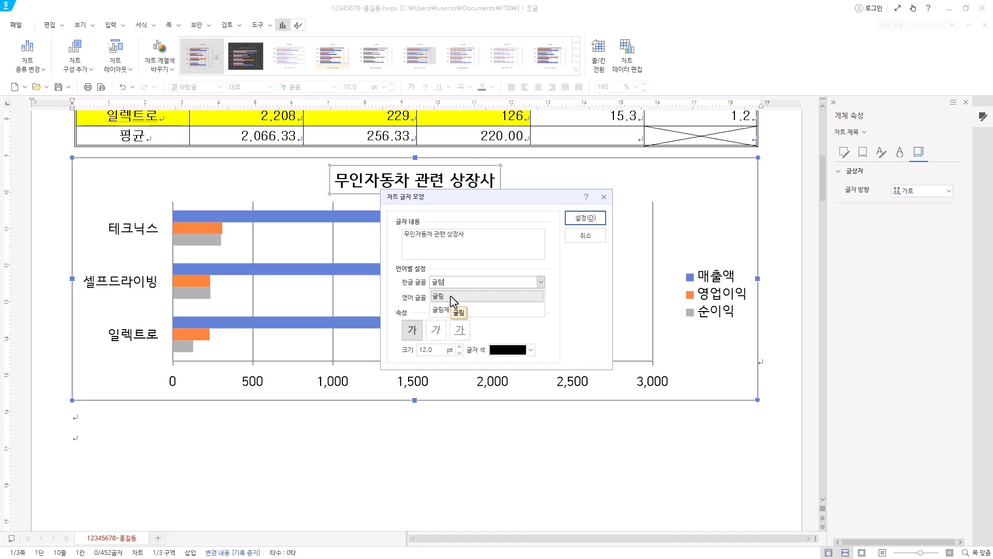
{"action": "left_click", "coordinate": [452, 299]}
{"action": "left_click", "coordinate": [583, 220]}
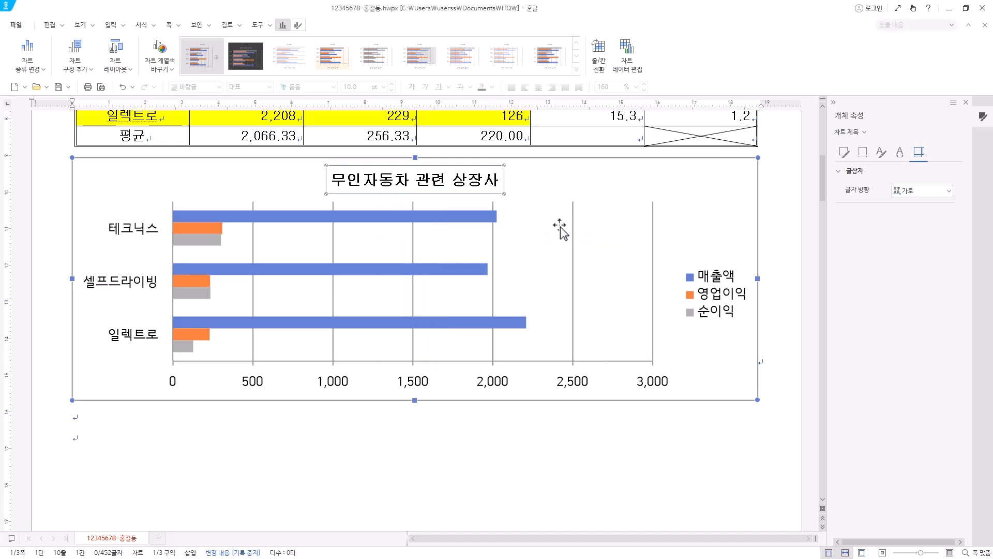
Step: Check the fonts, bold style and size in the chart title's text formatting
{"action": "right_click", "coordinate": [443, 181]}
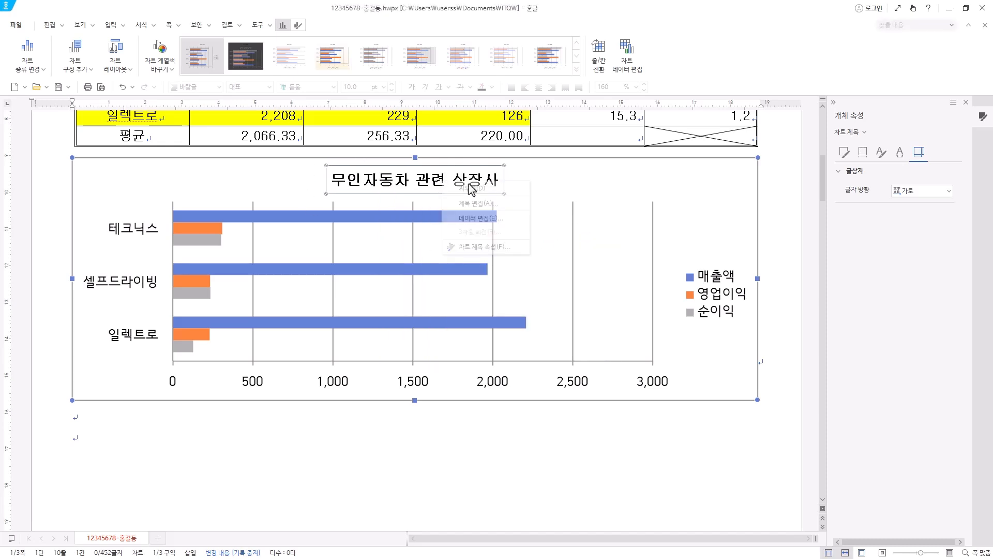
{"action": "left_click", "coordinate": [523, 209]}
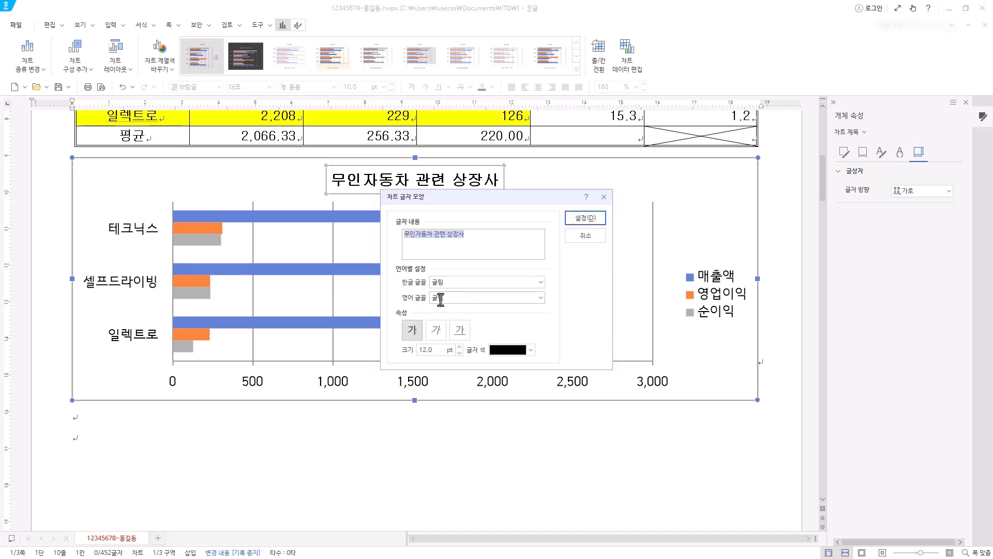
{"action": "left_click", "coordinate": [586, 217]}
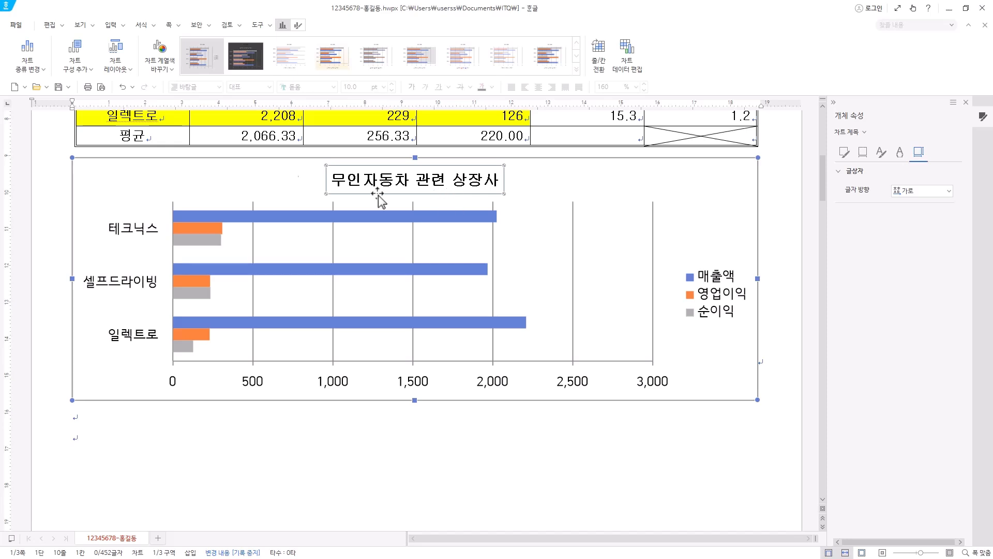
Step: Give the chart title box a white fill and a black outline through the title properties
{"action": "right_click", "coordinate": [443, 181]}
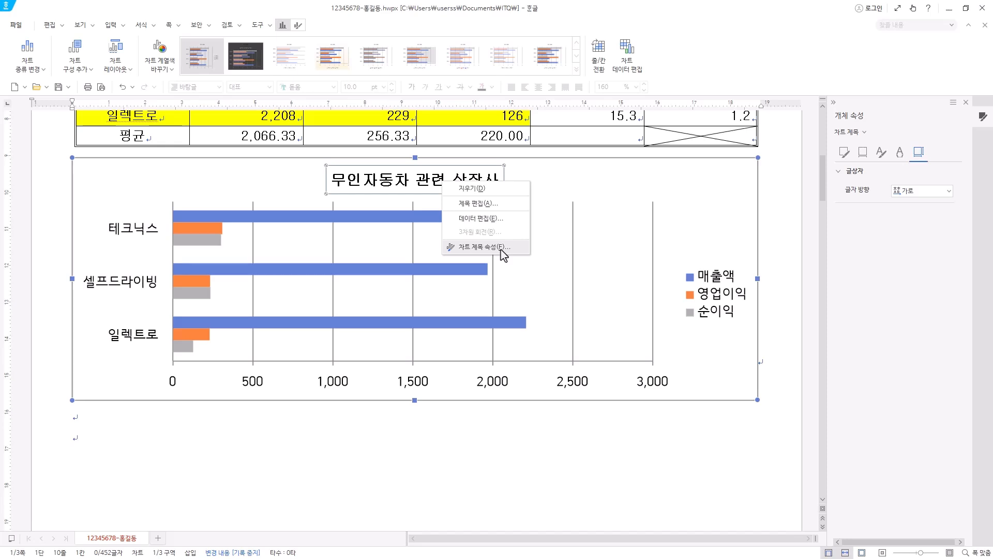
{"action": "left_click", "coordinate": [502, 248]}
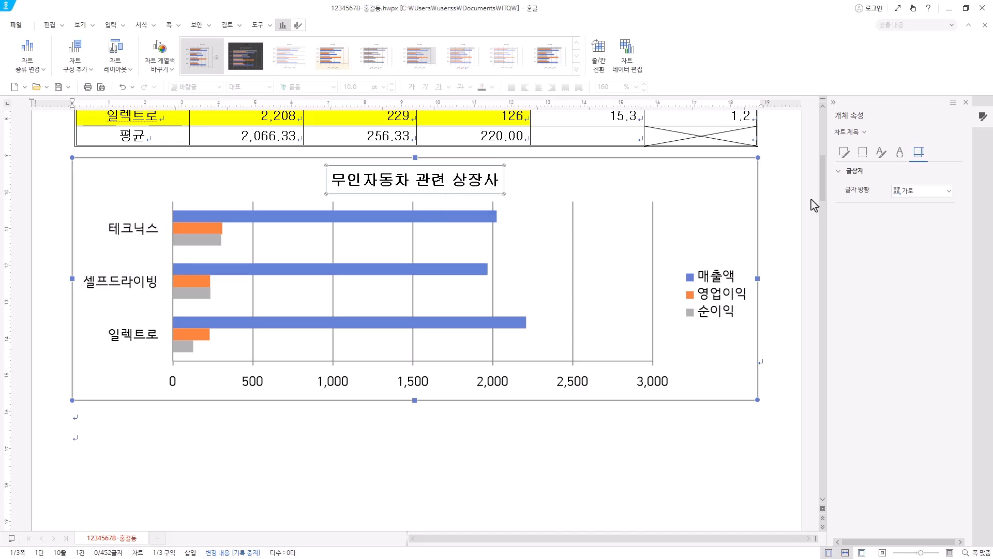
{"action": "left_click", "coordinate": [844, 151]}
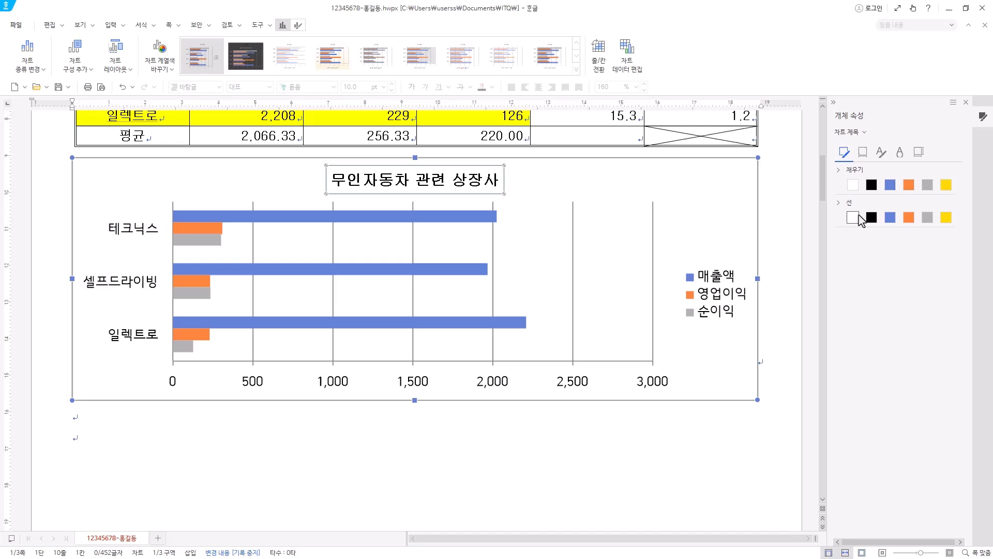
{"action": "left_click", "coordinate": [851, 174]}
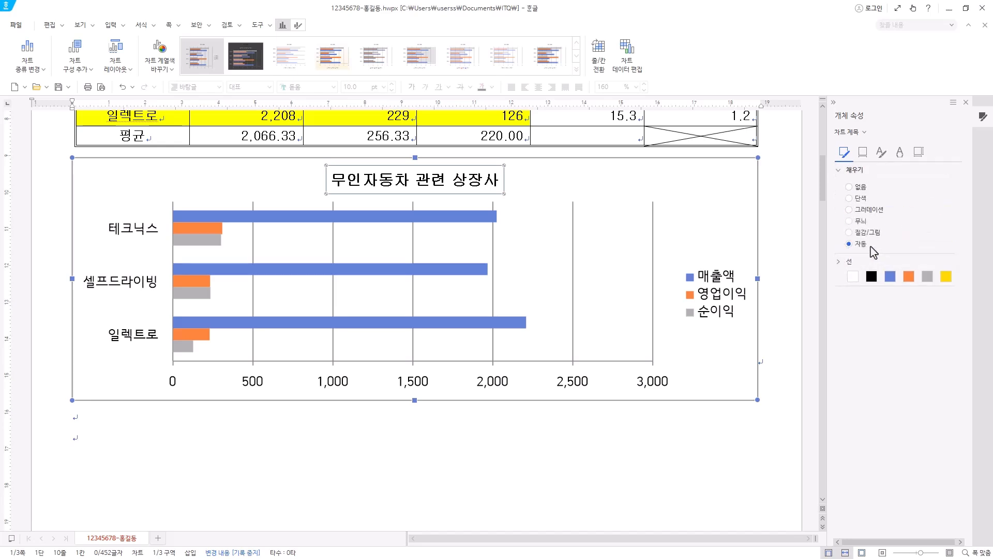
{"action": "left_click", "coordinate": [842, 172]}
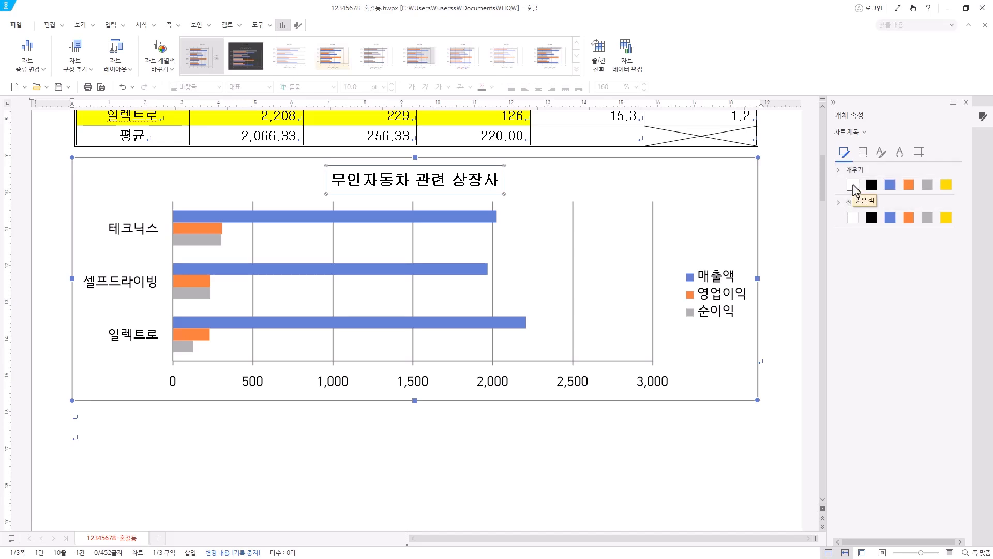
{"action": "left_click", "coordinate": [853, 185]}
{"action": "left_click", "coordinate": [871, 218]}
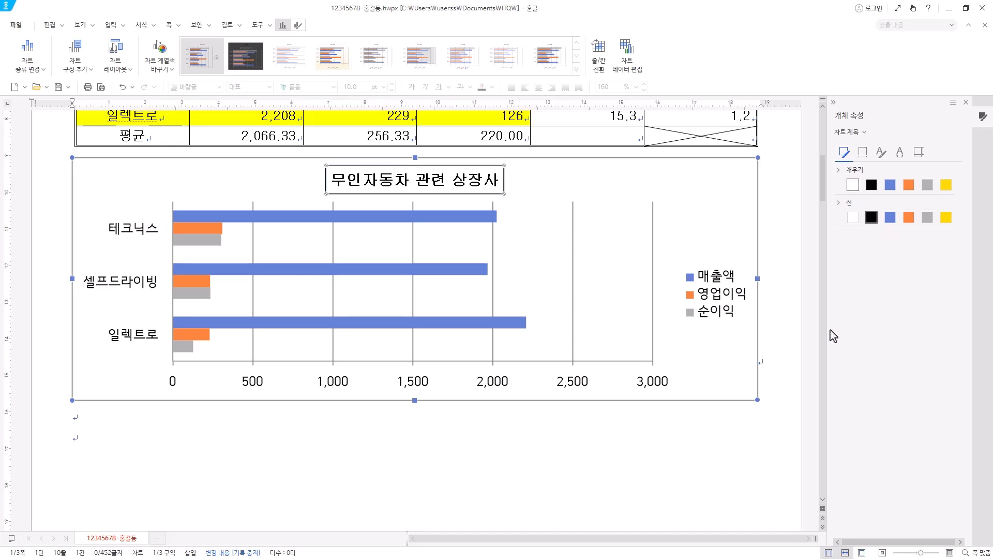
Step: Apply an outer (바깥쪽) shadow offset to the lower right to the chart title box
{"action": "left_click", "coordinate": [863, 155]}
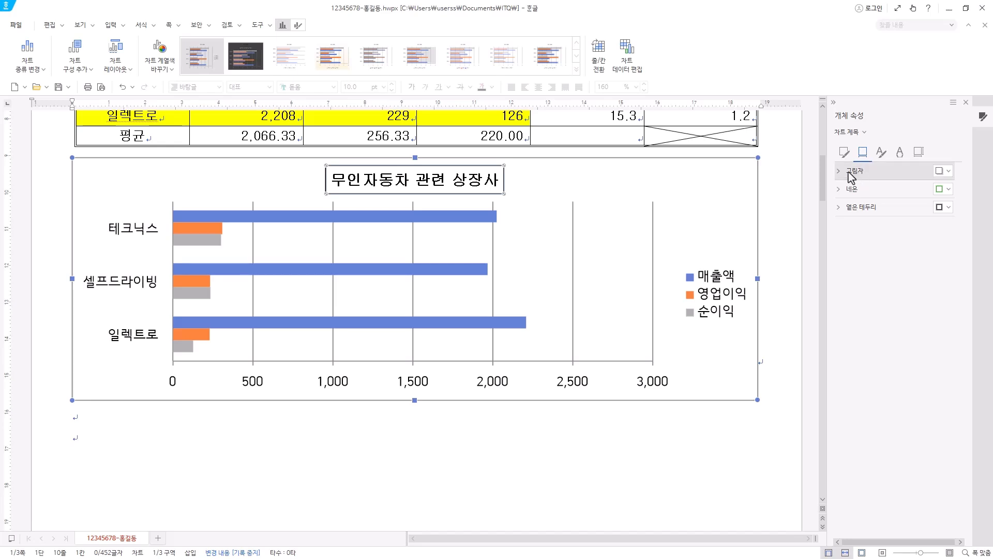
{"action": "left_click", "coordinate": [950, 172]}
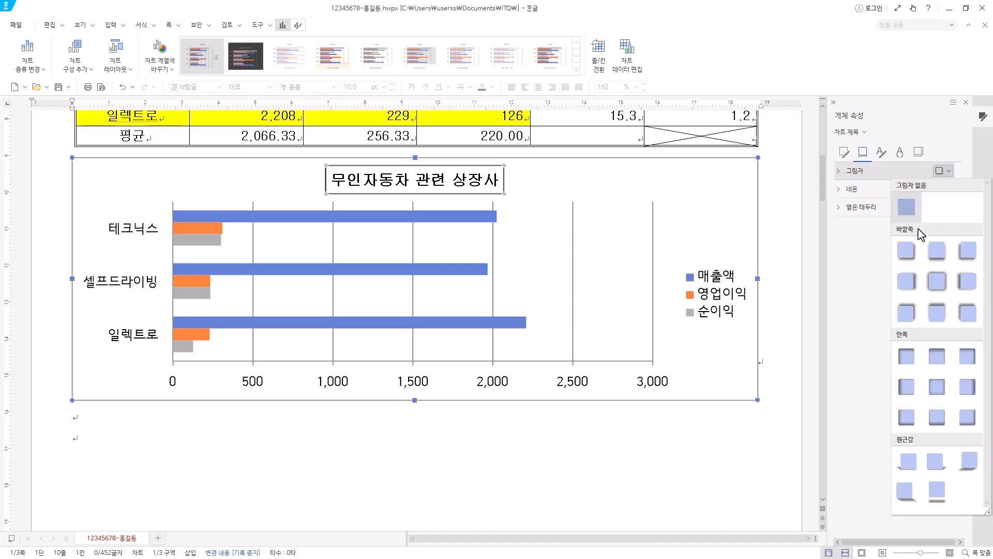
{"action": "left_click", "coordinate": [911, 256]}
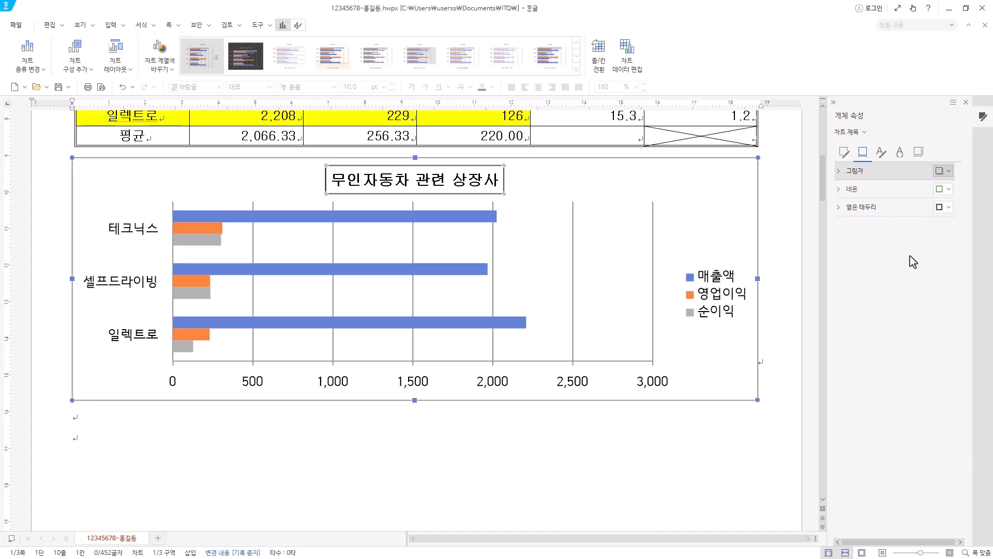
{"action": "left_click", "coordinate": [840, 176]}
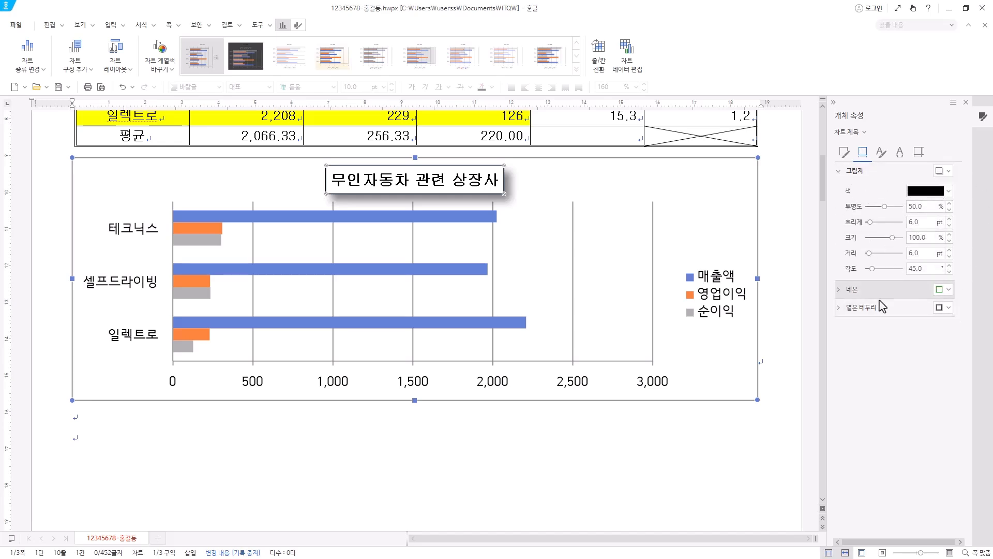
{"action": "left_click", "coordinate": [949, 171]}
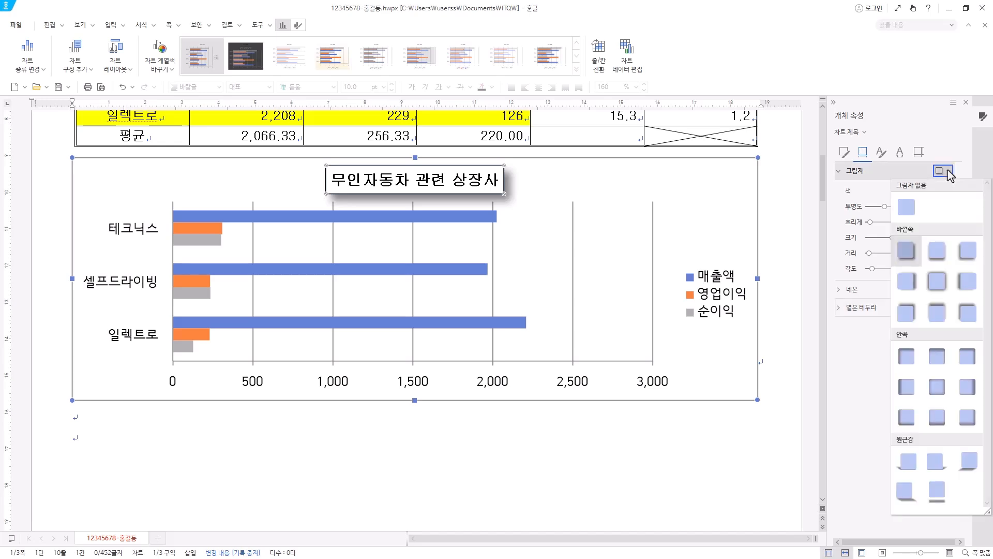
{"action": "left_click", "coordinate": [906, 252]}
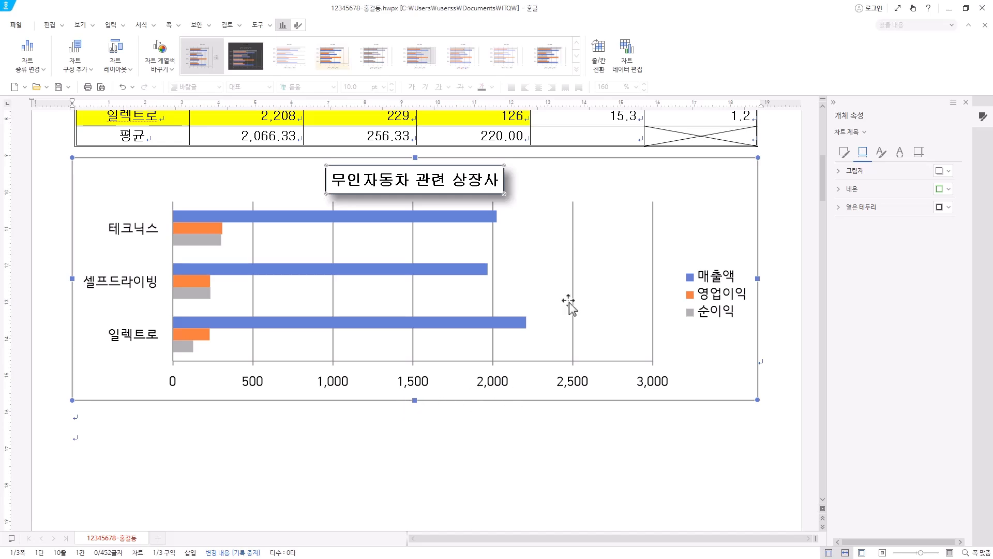
Step: Add a primary horizontal axis title to the chart and enter "(단위 : 억 원)" as its text
{"action": "left_click", "coordinate": [88, 69]}
{"action": "mouse_move", "coordinate": [96, 100]}
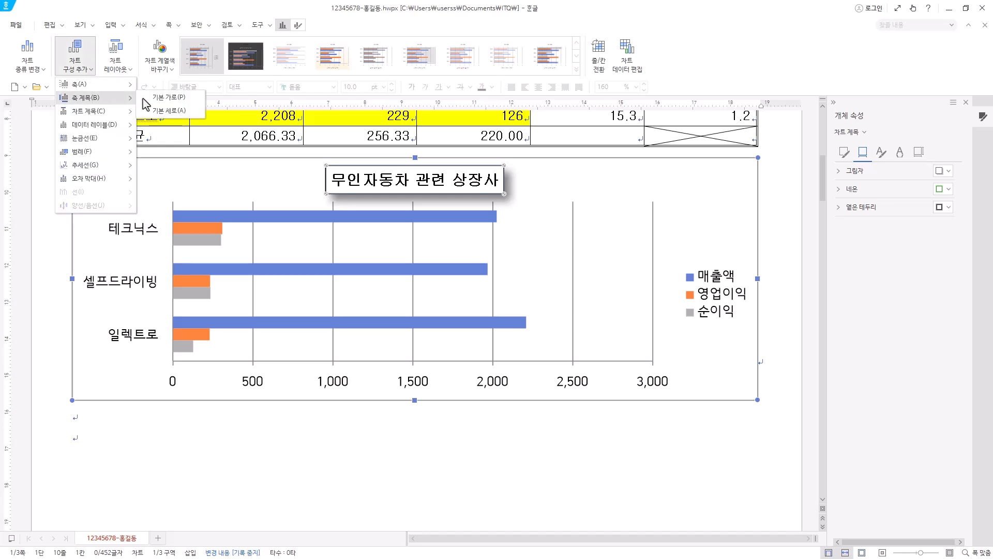
{"action": "left_click", "coordinate": [171, 98]}
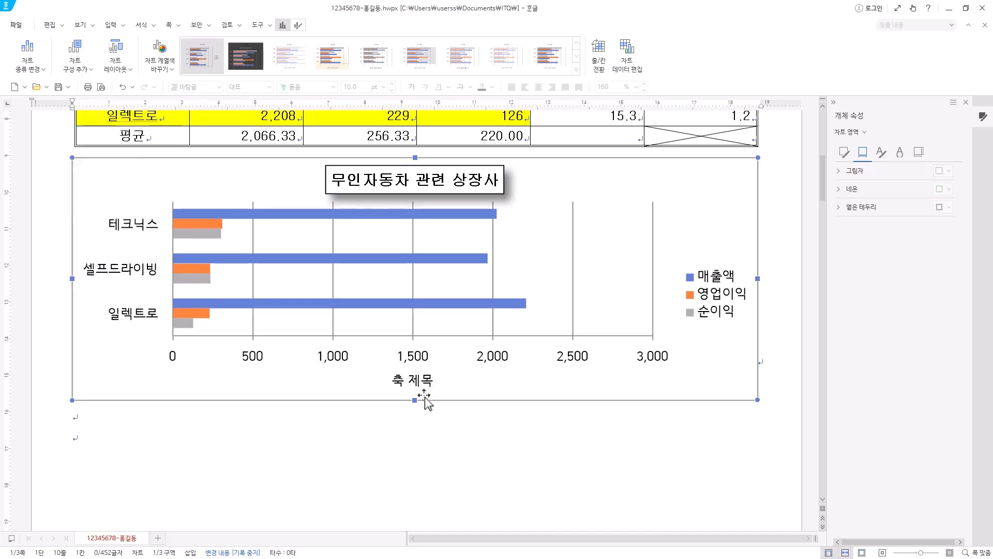
{"action": "left_click", "coordinate": [425, 384]}
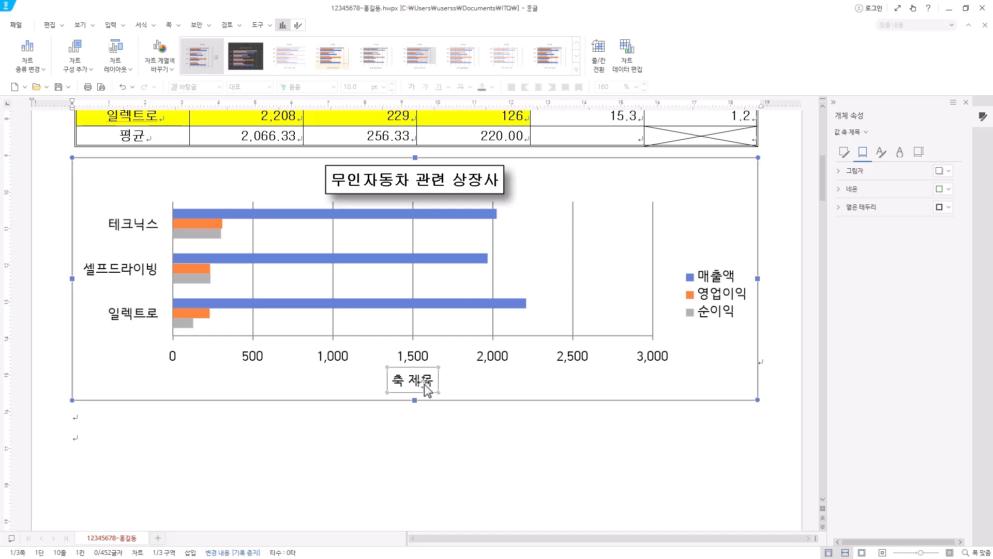
{"action": "right_click", "coordinate": [424, 383]}
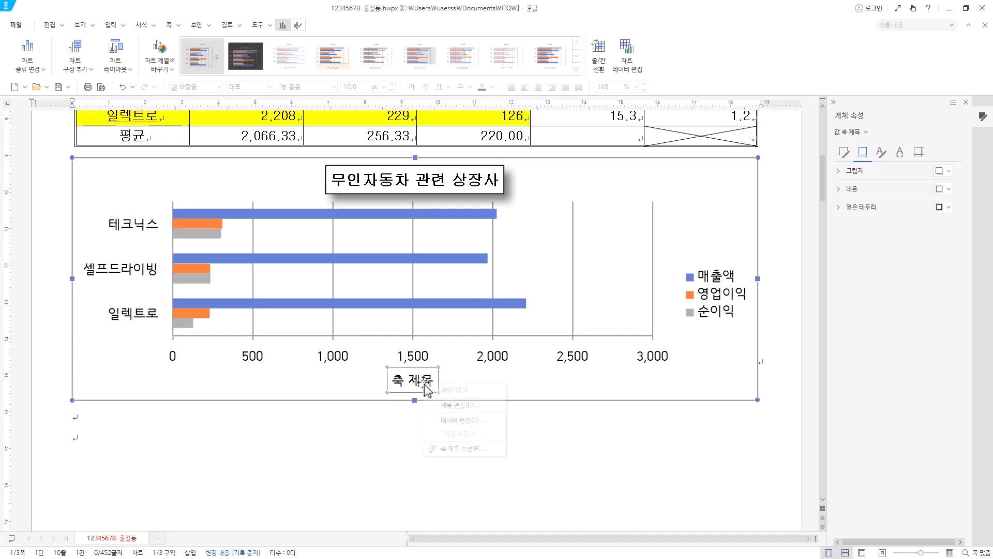
{"action": "left_click", "coordinate": [485, 406]}
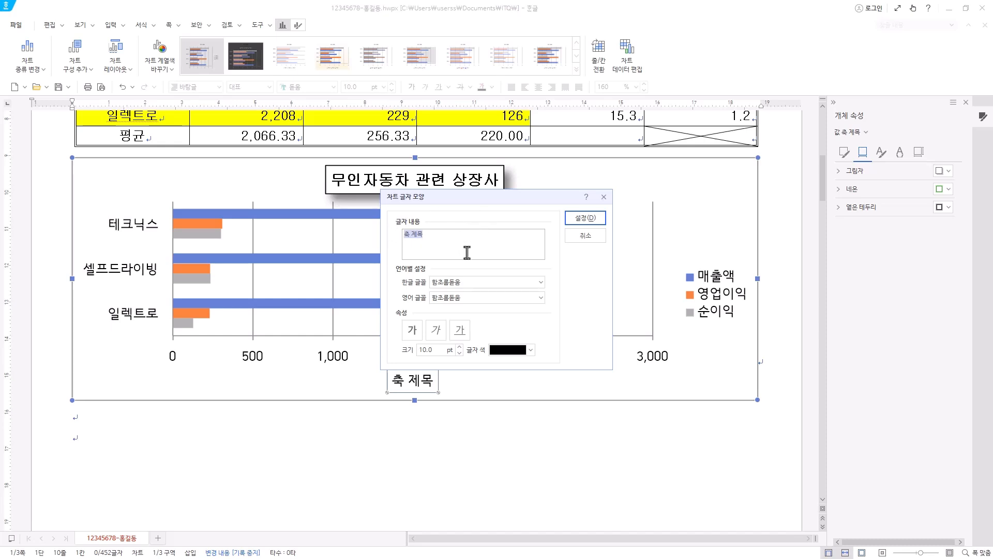
{"action": "type", "text": "(단위 : 억 원)"}
Step: Set the axis title's Korean and English fonts to 굴림 and apply the text formatting
{"action": "double_click", "coordinate": [478, 282]}
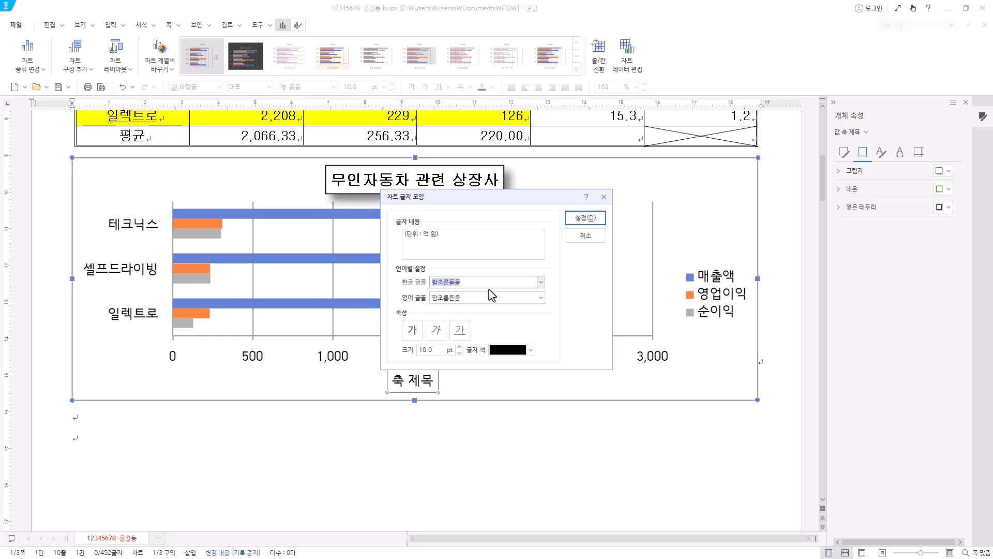
{"action": "type", "text": "굴림"}
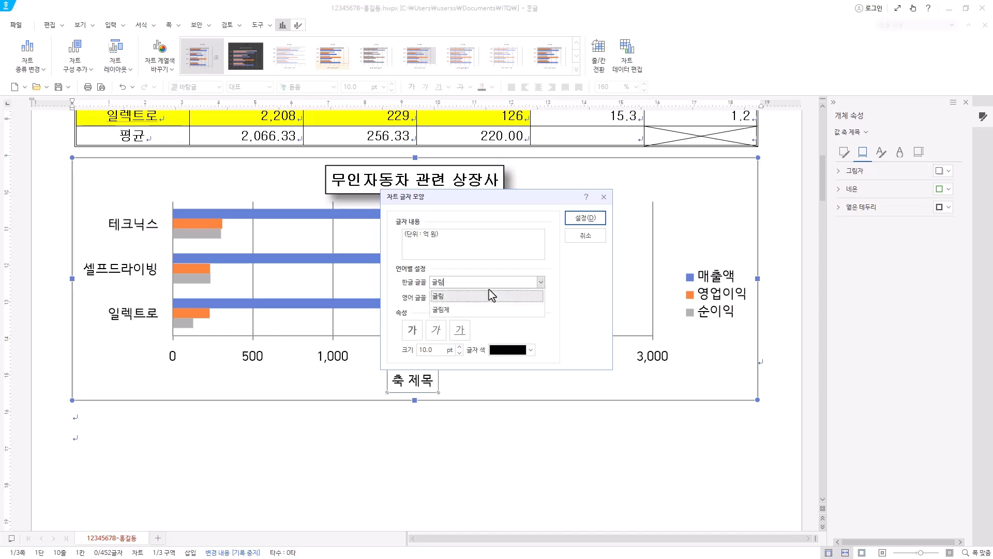
{"action": "left_click", "coordinate": [456, 297]}
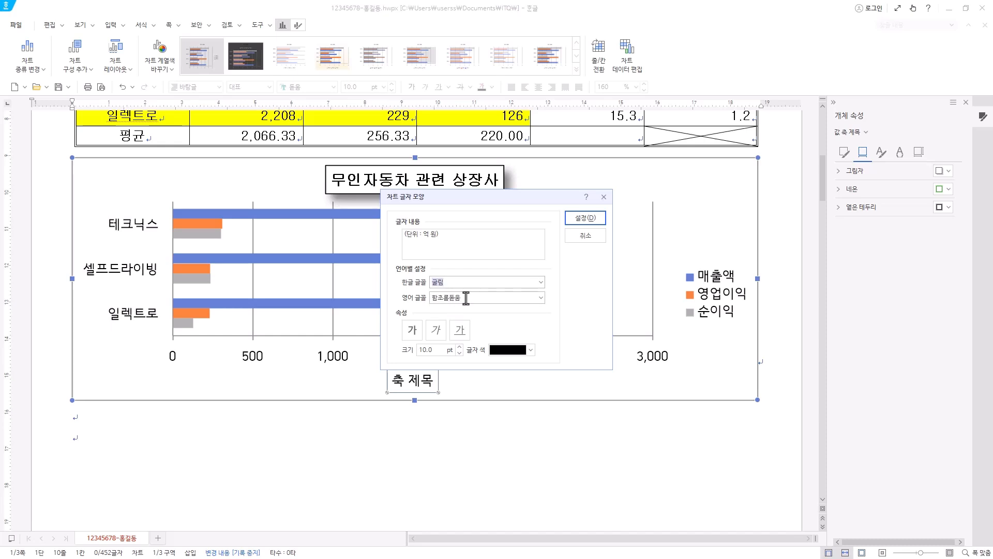
{"action": "left_click", "coordinate": [466, 297]}
{"action": "type", "text": "굴림"}
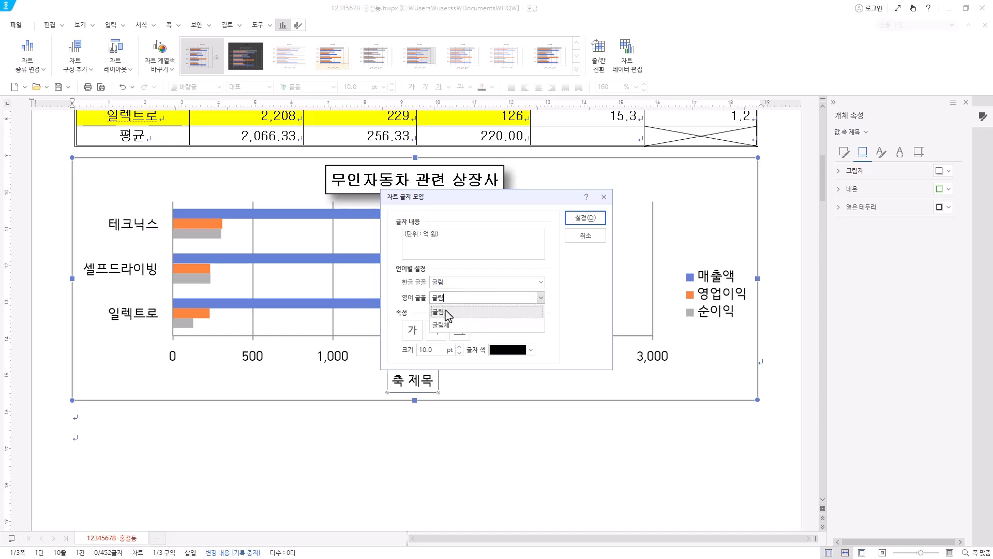
{"action": "left_click", "coordinate": [444, 312]}
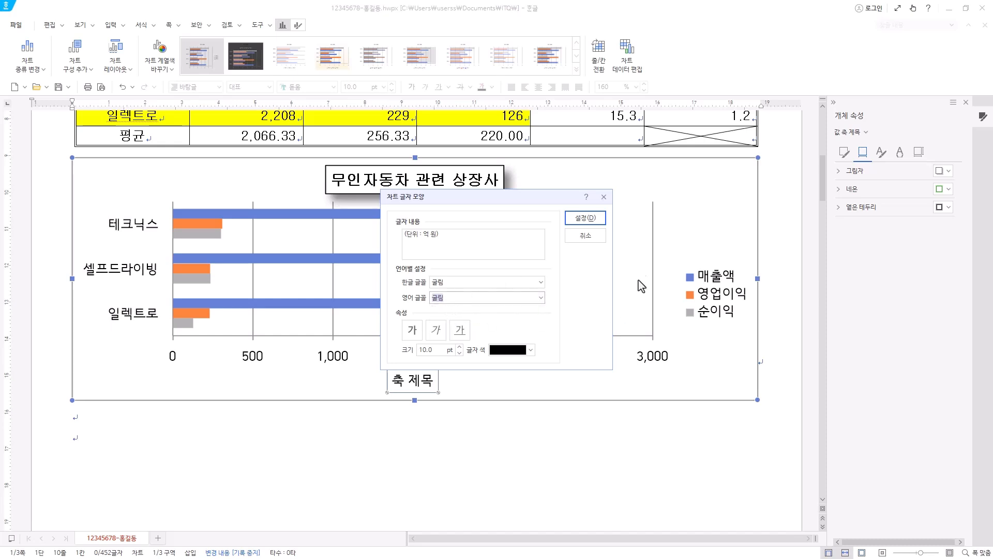
{"action": "left_click", "coordinate": [585, 218]}
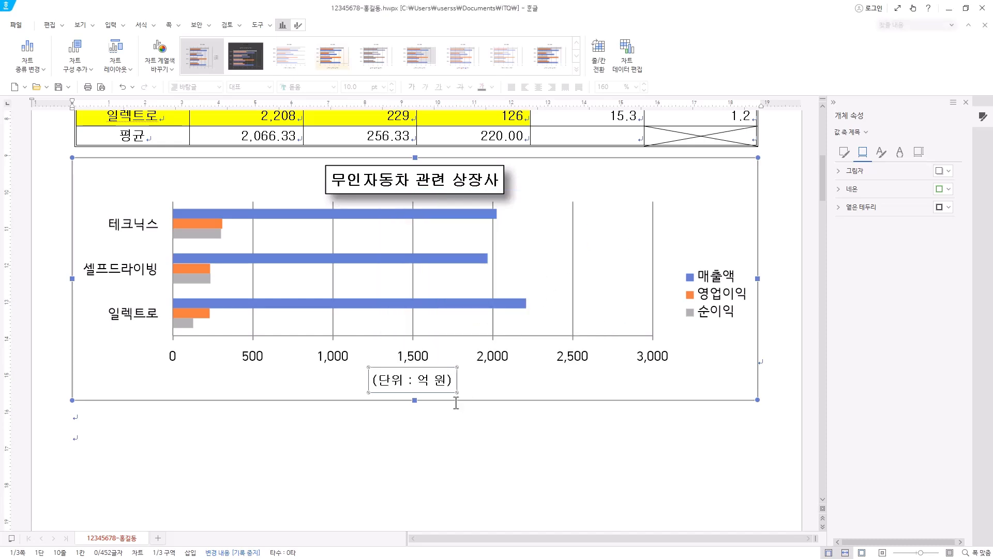
Step: Set the Korean and English fonts of the company-name category axis labels to 굴림 and apply the change
{"action": "left_click", "coordinate": [141, 317]}
{"action": "right_click", "coordinate": [140, 318]}
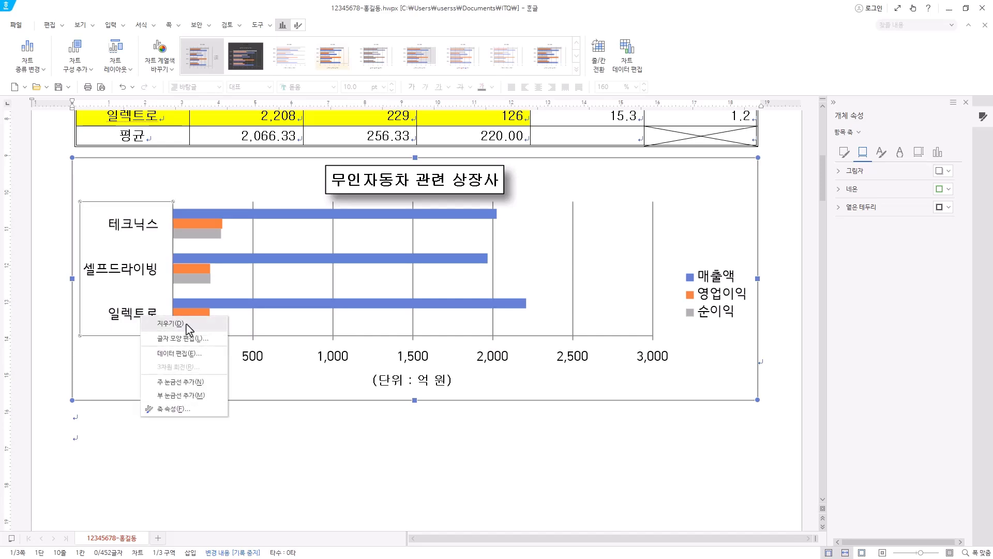
{"action": "left_click", "coordinate": [198, 339]}
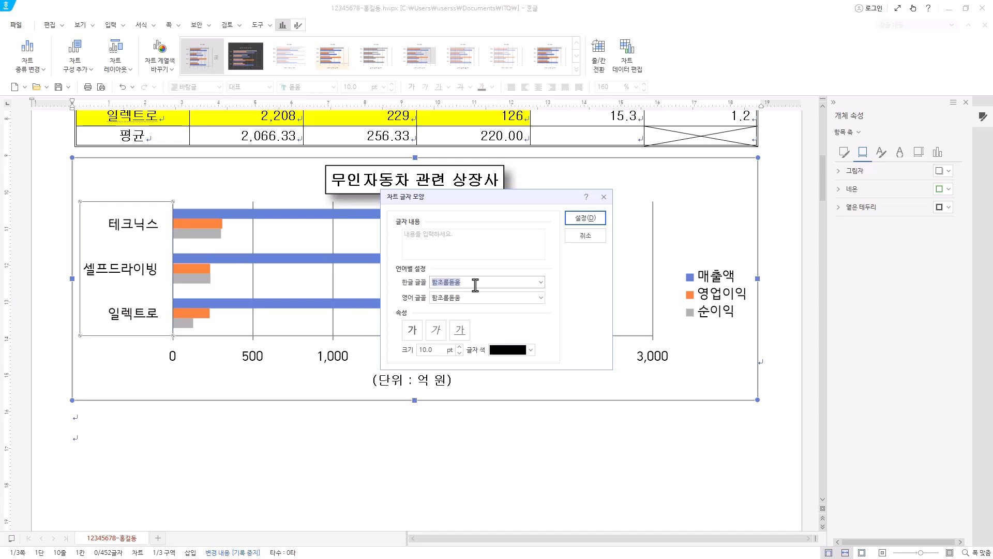
{"action": "type", "text": "굴림"}
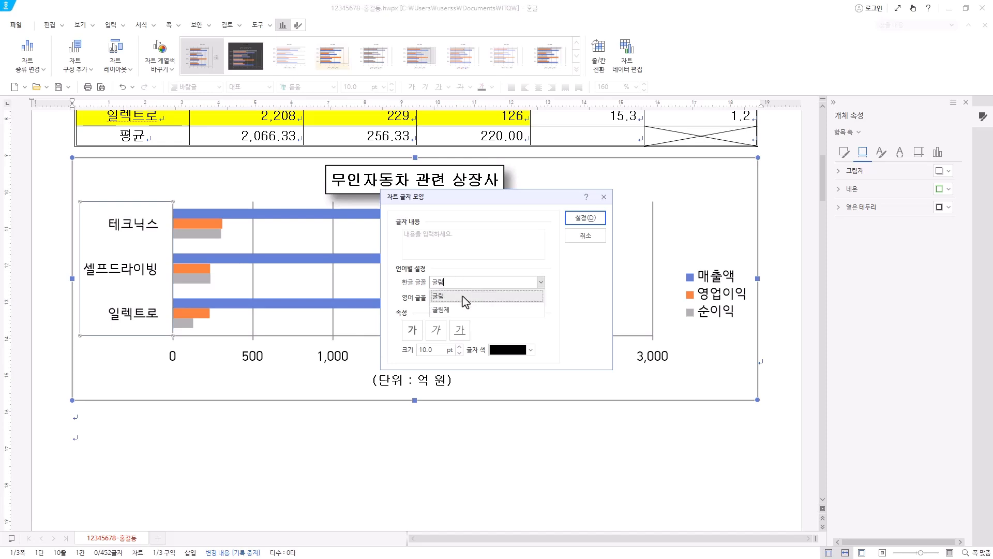
{"action": "left_click", "coordinate": [464, 299]}
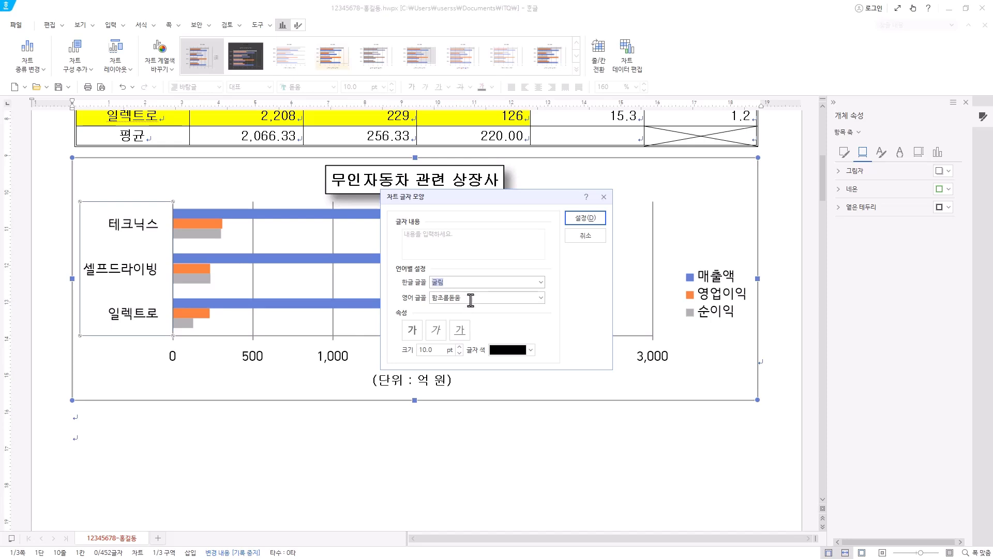
{"action": "left_click", "coordinate": [468, 296]}
{"action": "type", "text": "굴림"}
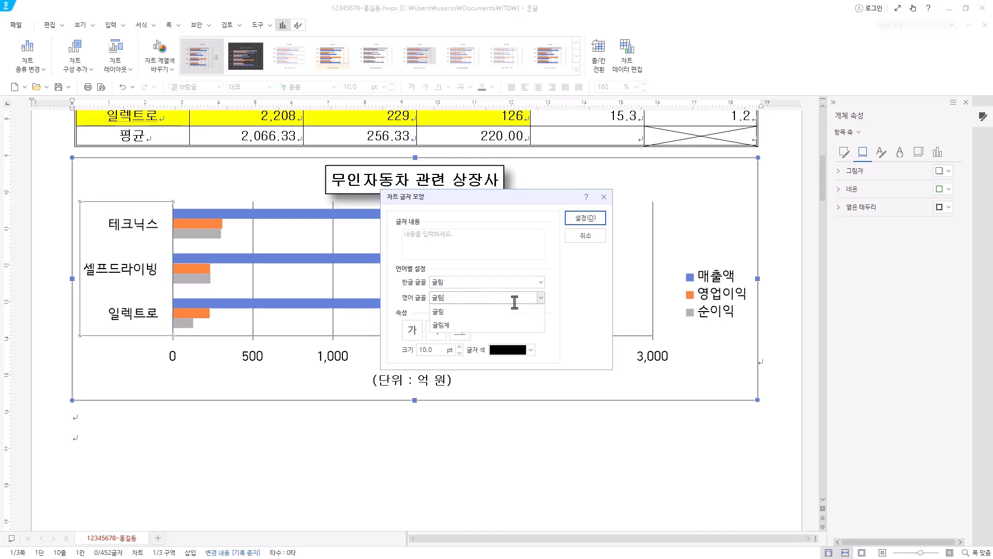
{"action": "left_click", "coordinate": [455, 312]}
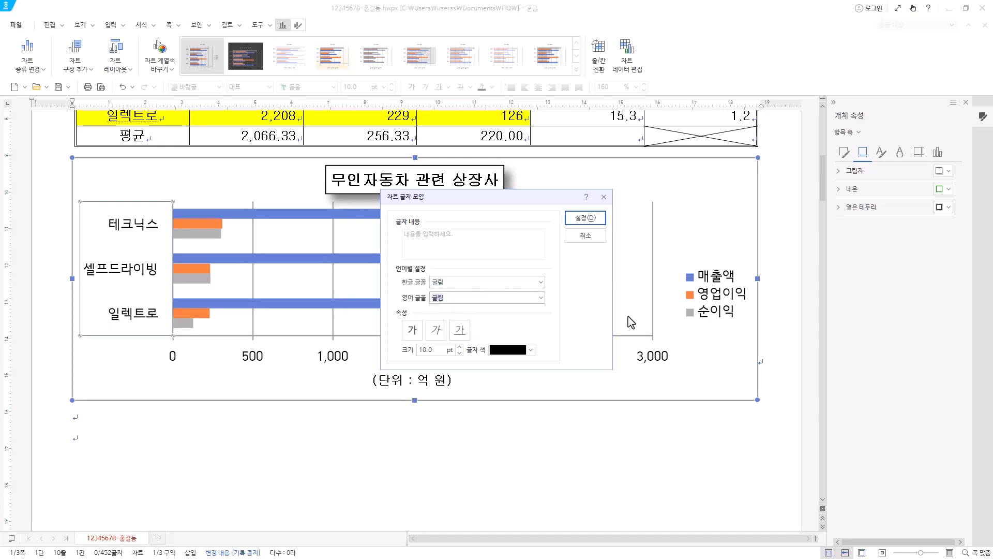
{"action": "left_click", "coordinate": [585, 218]}
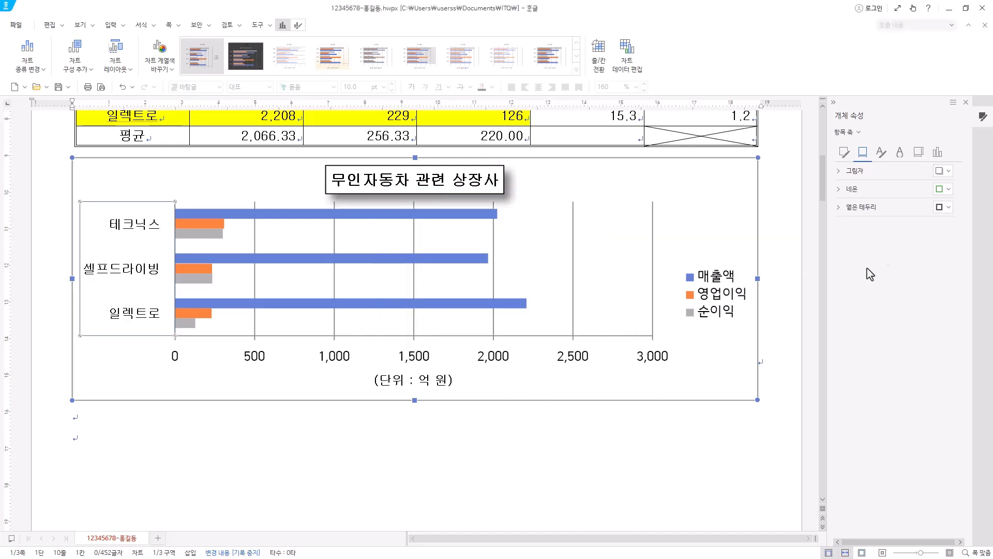
Step: Set the Korean and English fonts of the chart's numeric value axis labels to 굴림 and apply the change
{"action": "left_click", "coordinate": [497, 354]}
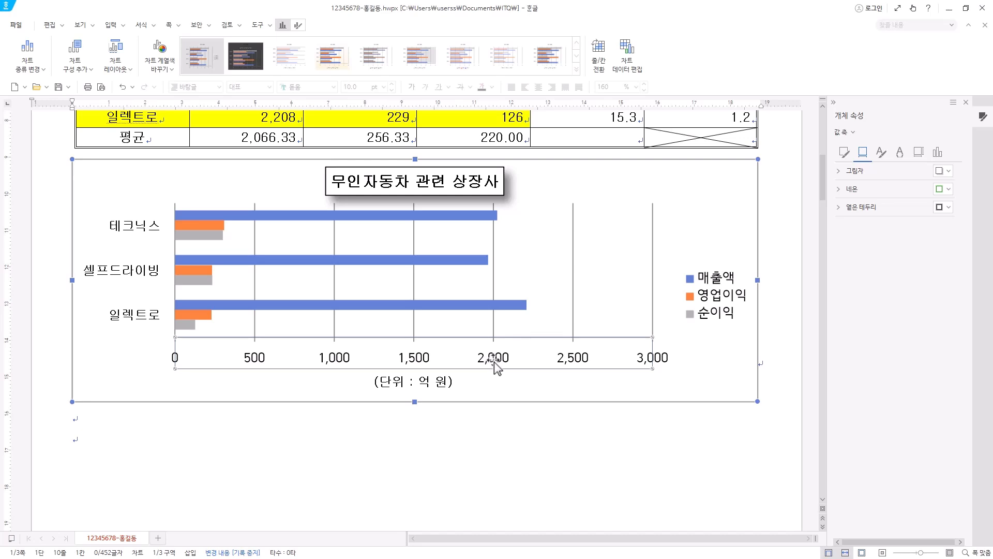
{"action": "right_click", "coordinate": [498, 367]}
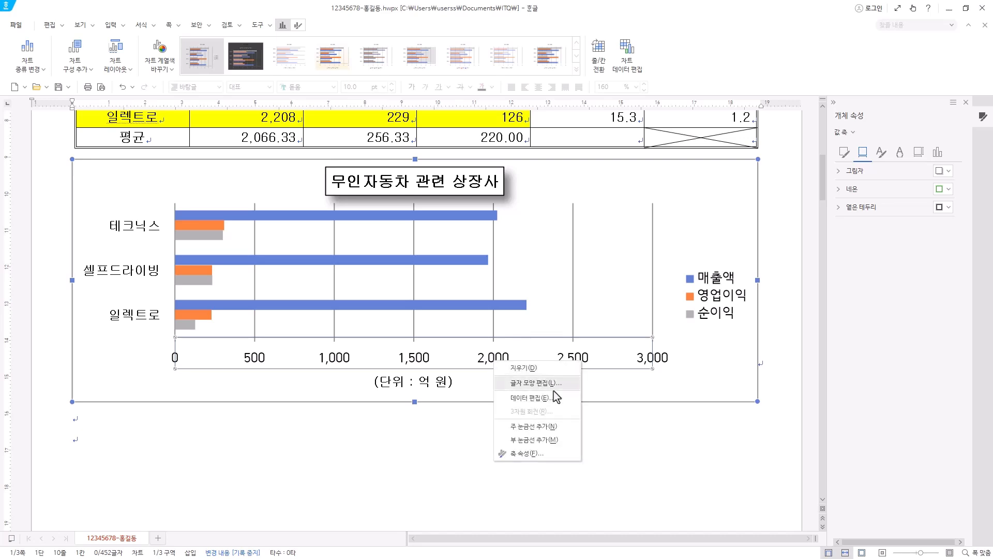
{"action": "left_click", "coordinate": [538, 383]}
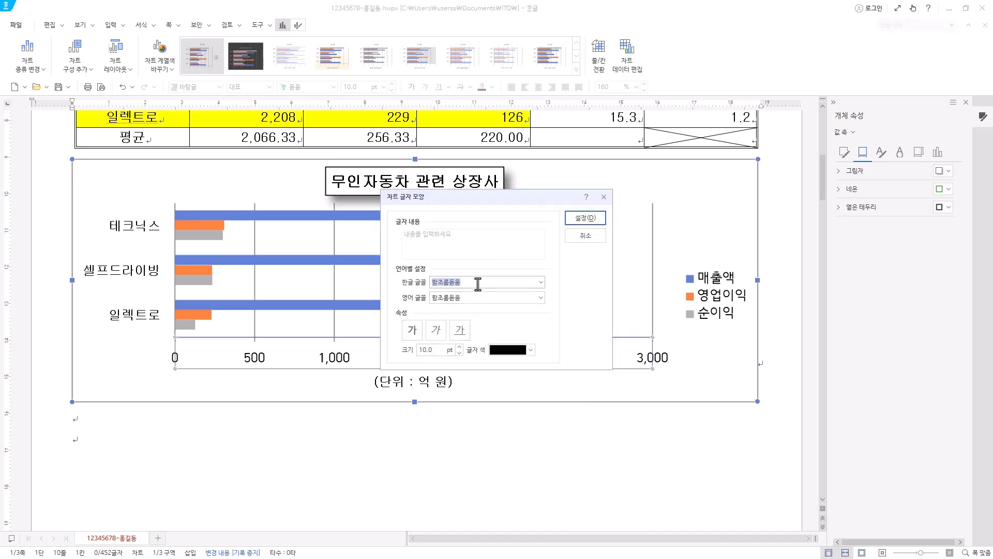
{"action": "type", "text": "굴림"}
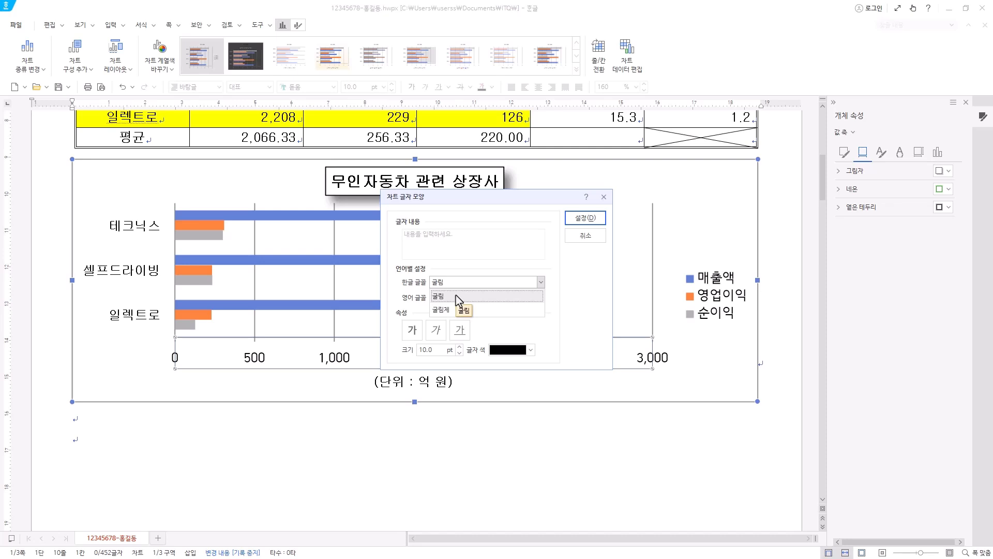
{"action": "left_click", "coordinate": [458, 297]}
{"action": "left_click", "coordinate": [466, 297]}
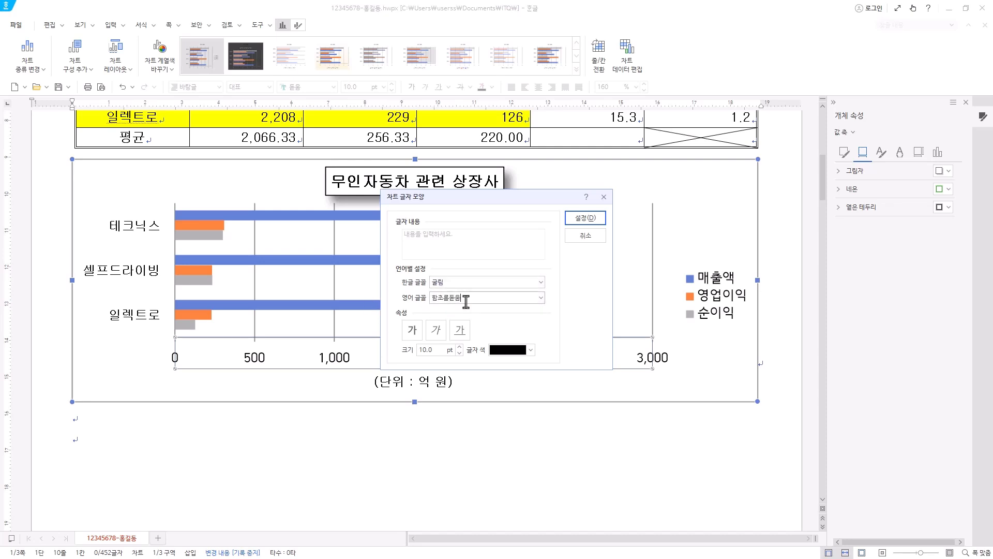
{"action": "type", "text": "굴림"}
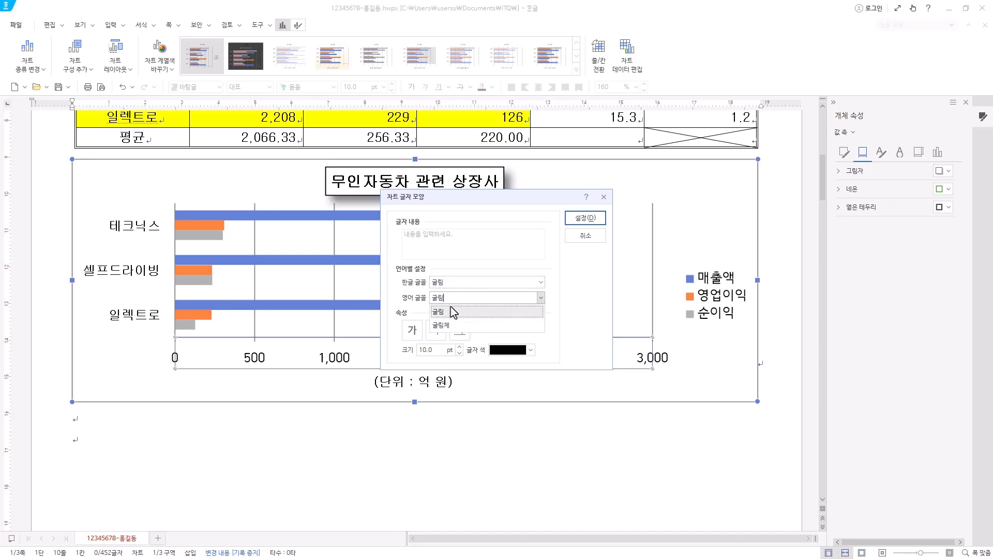
{"action": "left_click", "coordinate": [451, 311]}
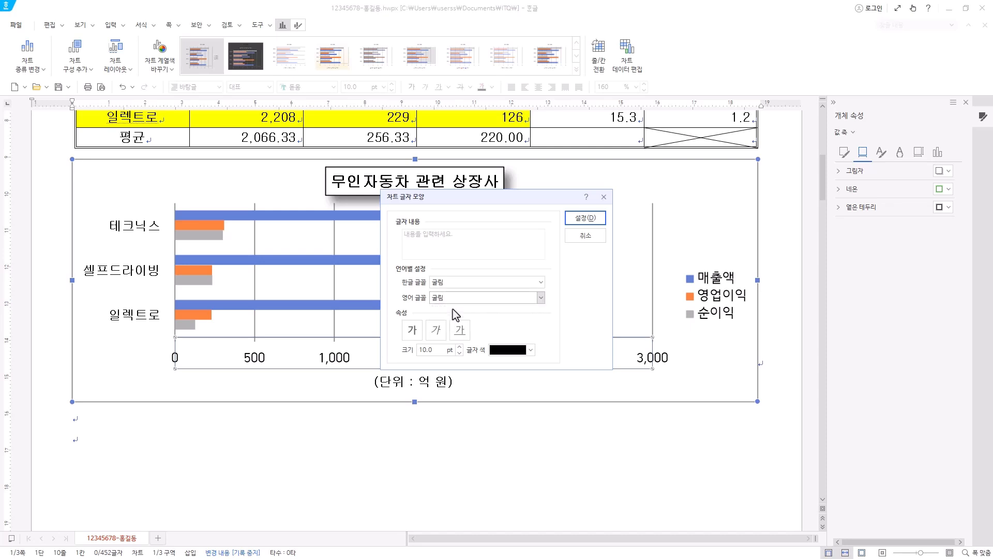
{"action": "left_click", "coordinate": [592, 221]}
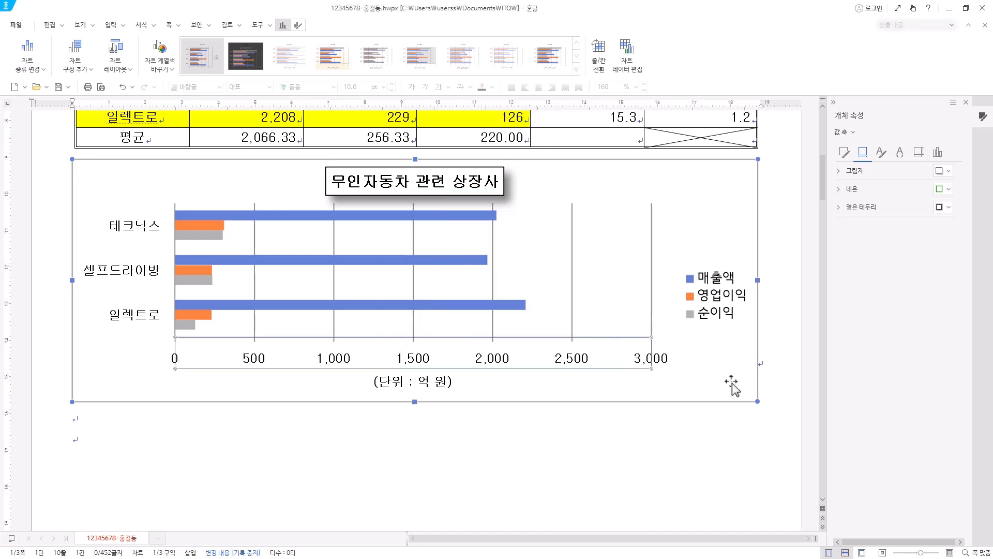
Step: Try to set both the Korean and English fonts of the chart legend to 굴림
{"action": "left_click", "coordinate": [714, 299]}
{"action": "right_click", "coordinate": [715, 299]}
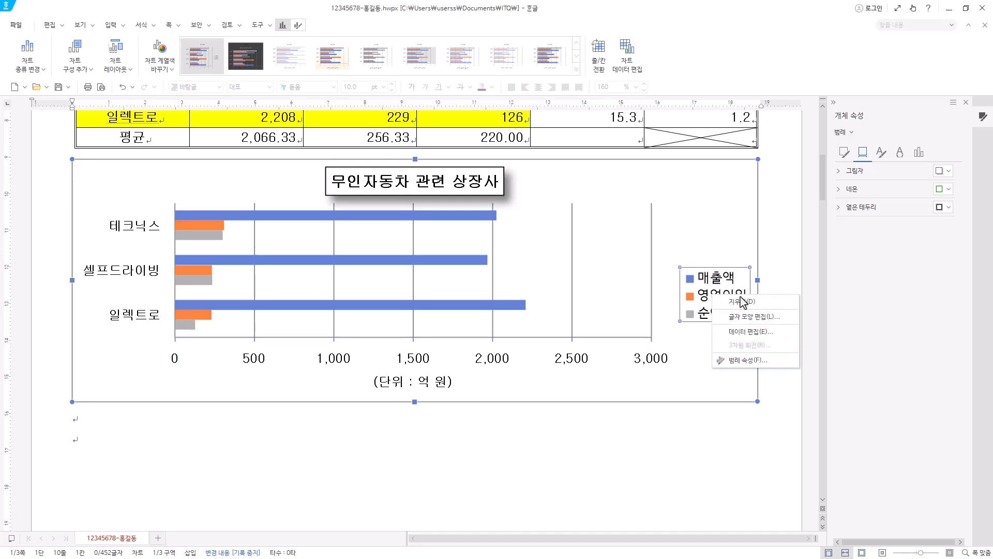
{"action": "left_click", "coordinate": [760, 320]}
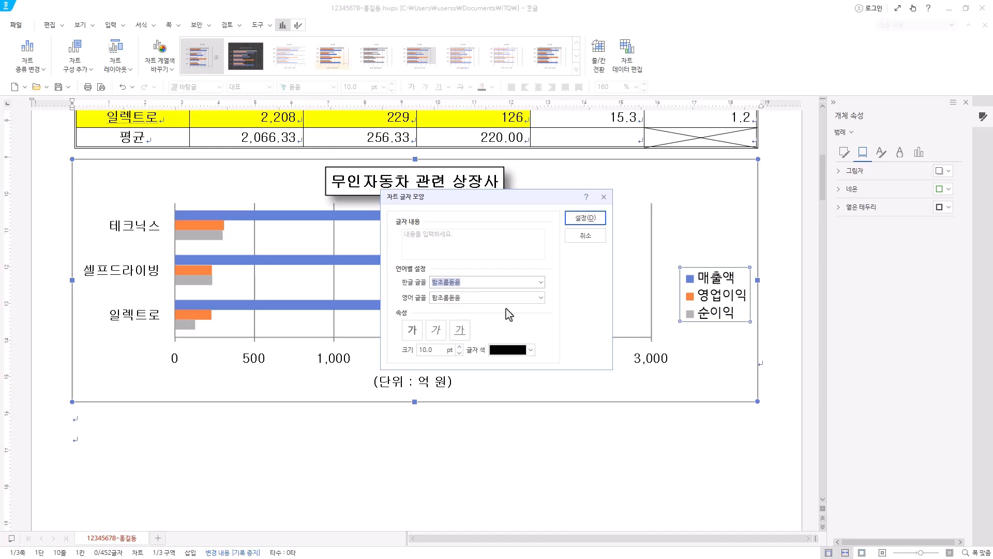
{"action": "type", "text": "굴림"}
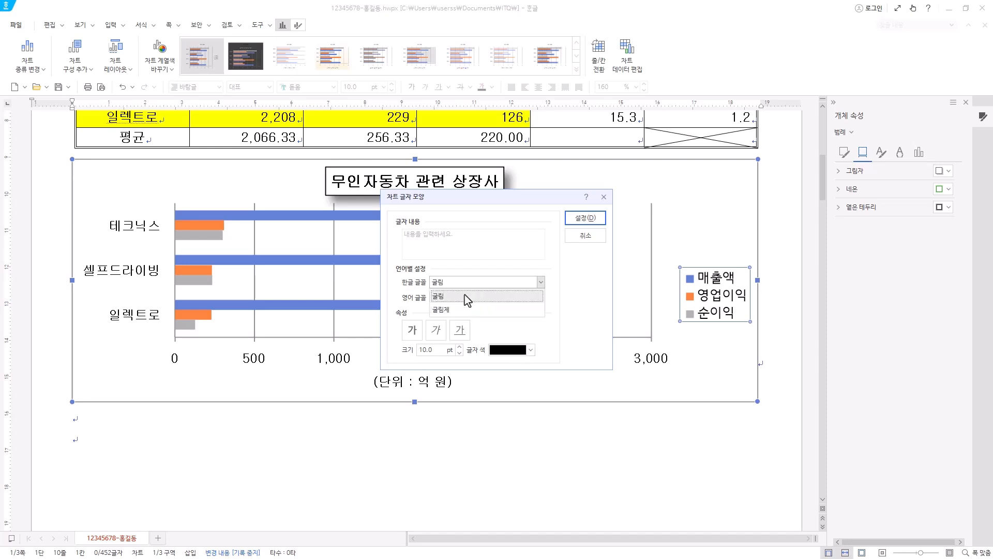
{"action": "left_click", "coordinate": [464, 295]}
{"action": "double_click", "coordinate": [472, 298]}
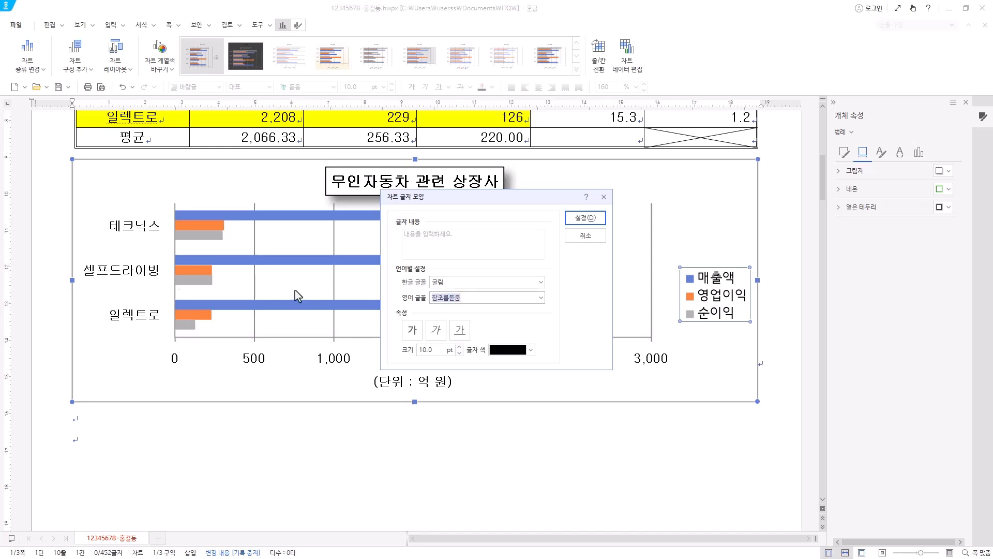
{"action": "type", "text": "굴림"}
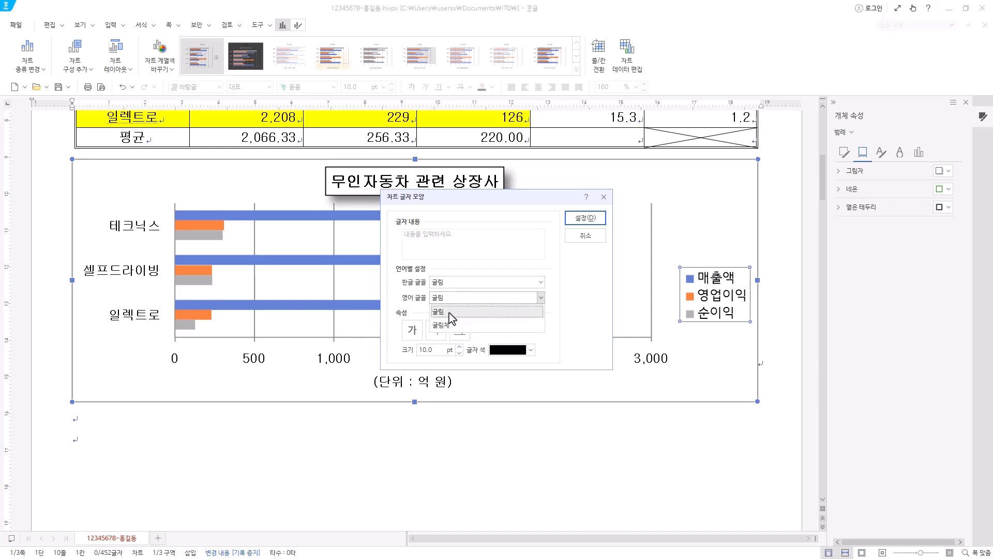
{"action": "left_click", "coordinate": [449, 312]}
{"action": "left_click", "coordinate": [585, 218]}
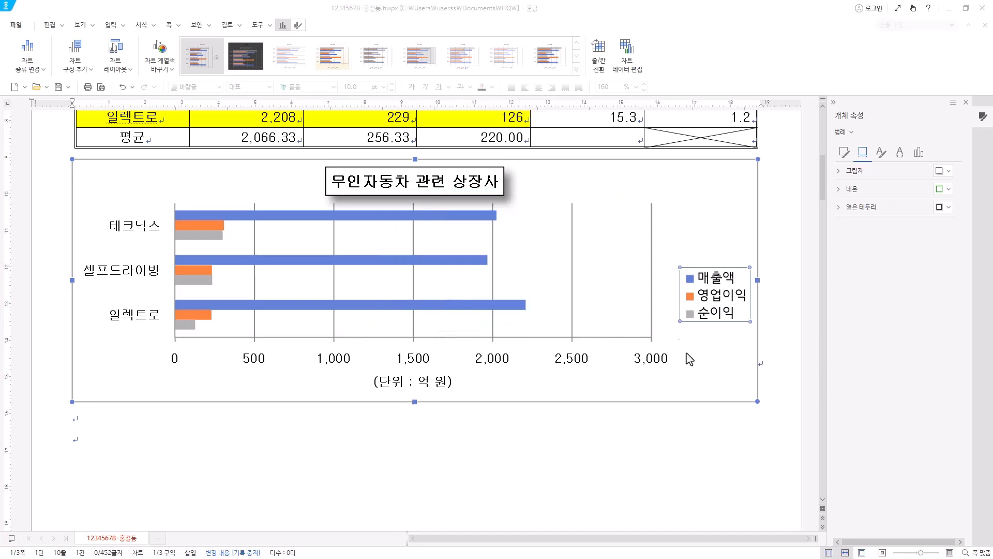
Step: Give the chart legend a black outline and delete the value axis's major gridlines from the chart
{"action": "right_click", "coordinate": [717, 304]}
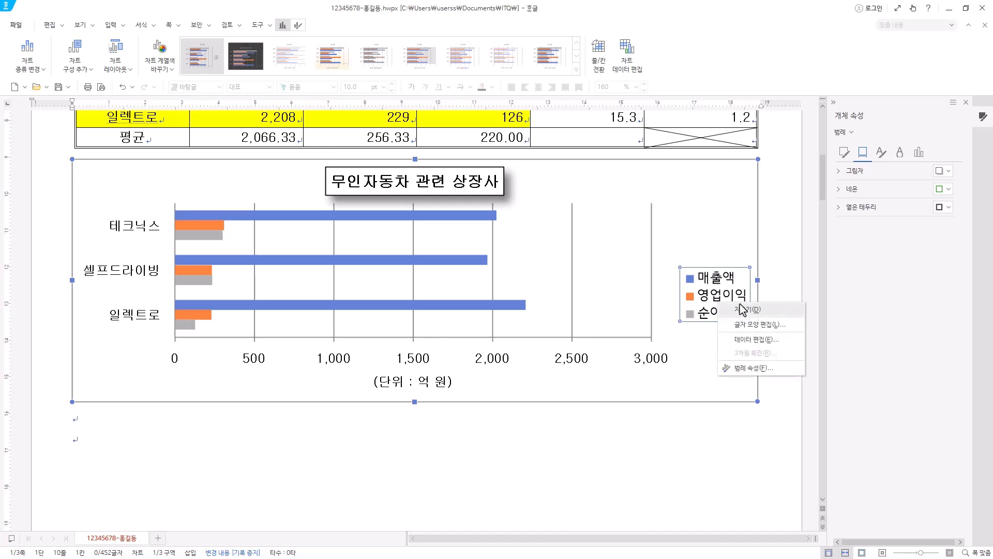
{"action": "left_click", "coordinate": [756, 368]}
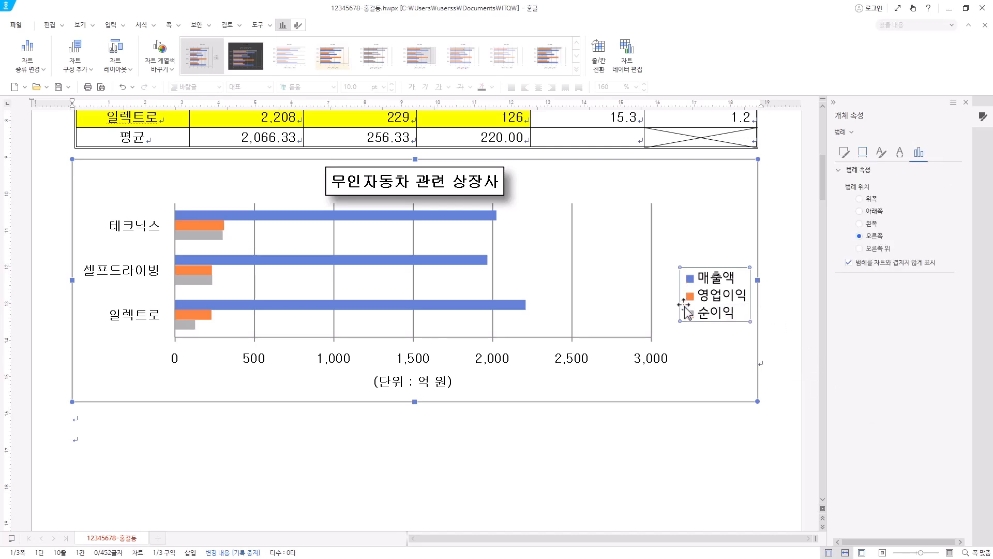
{"action": "left_click", "coordinate": [844, 153]}
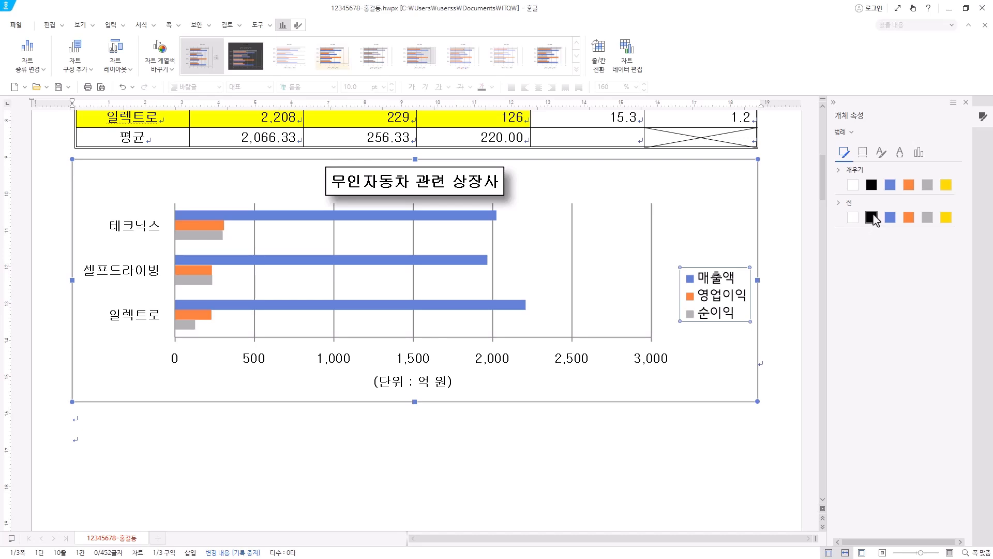
{"action": "left_click", "coordinate": [873, 217]}
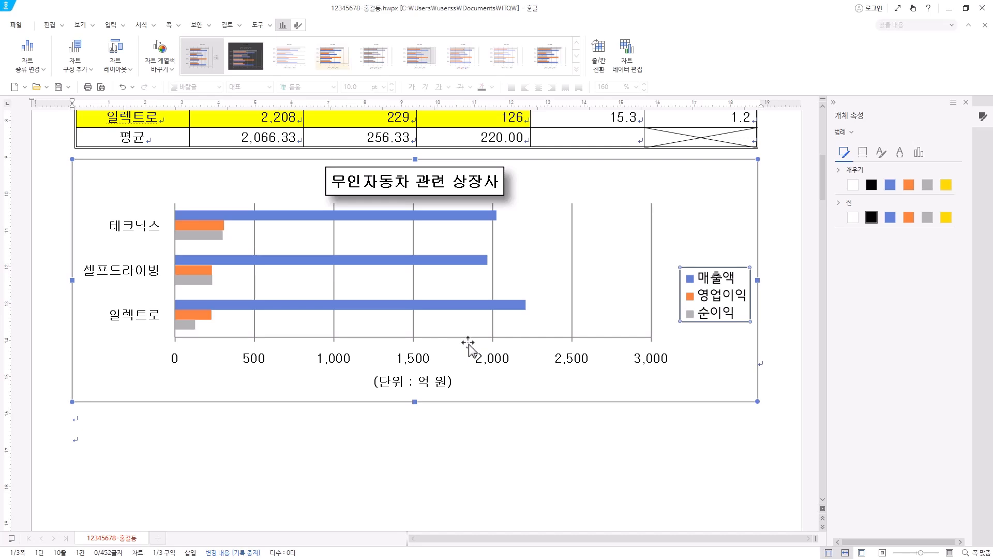
{"action": "left_click", "coordinate": [572, 231]}
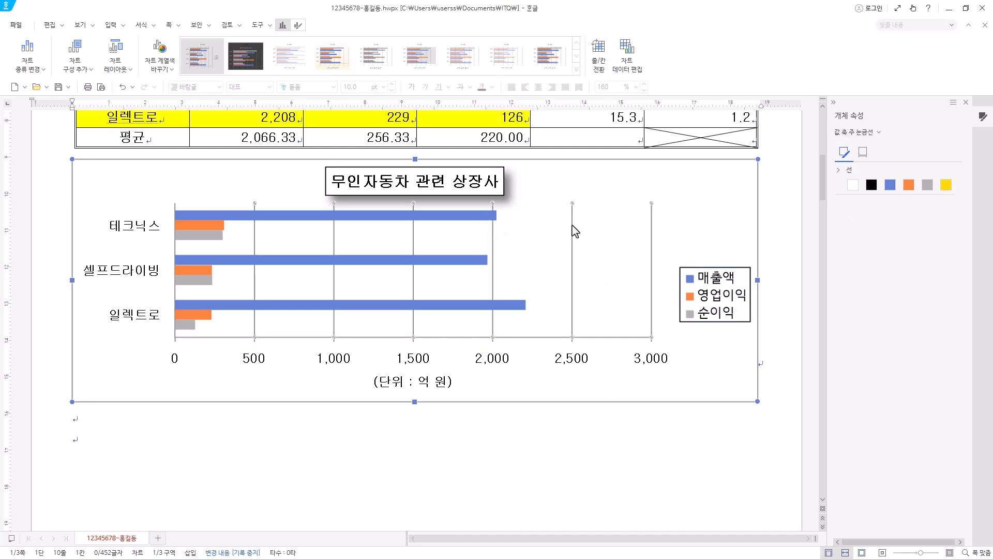
{"action": "key", "text": "Delete"}
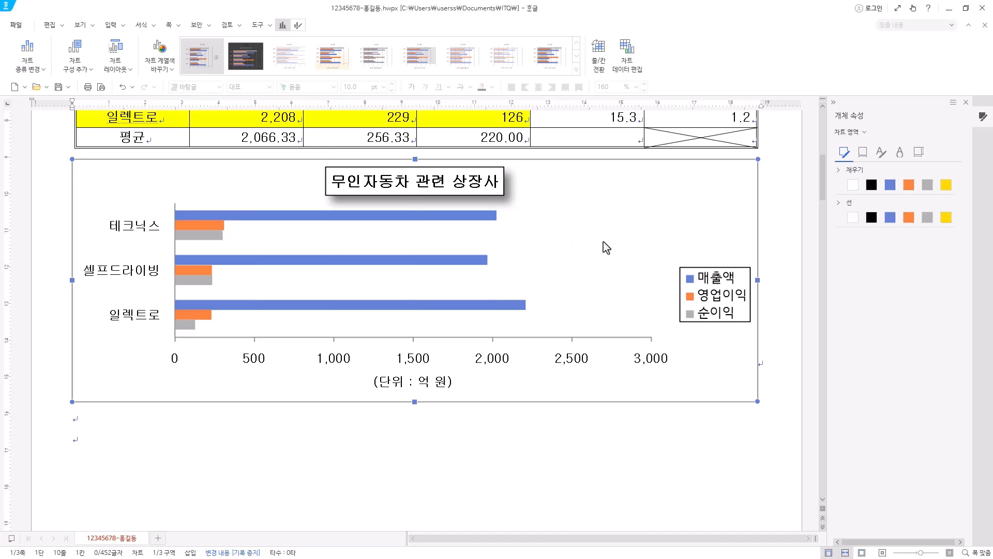
Step: Set the Korean font of the chart legend text to 굴림 and apply the text formatting
{"action": "left_click", "coordinate": [715, 304]}
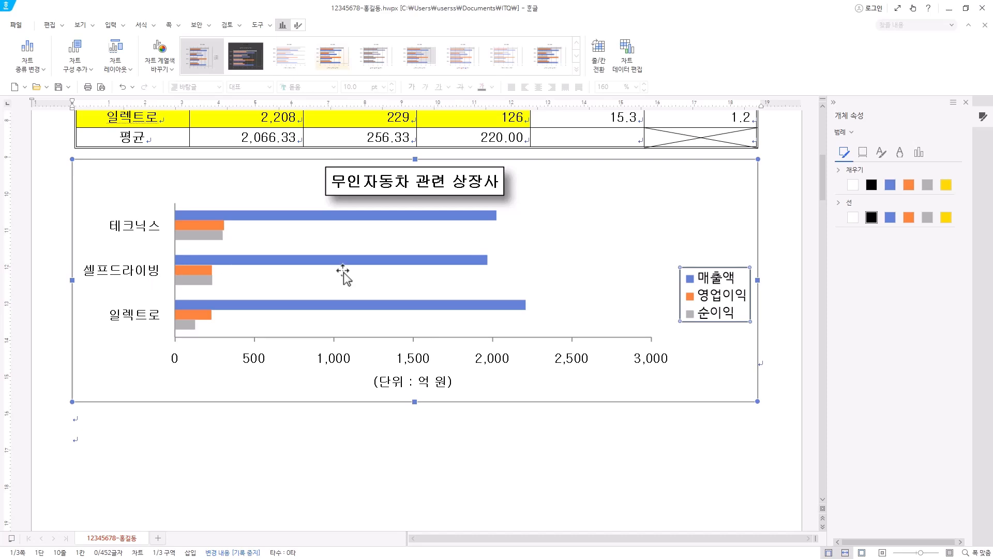
{"action": "right_click", "coordinate": [693, 284]}
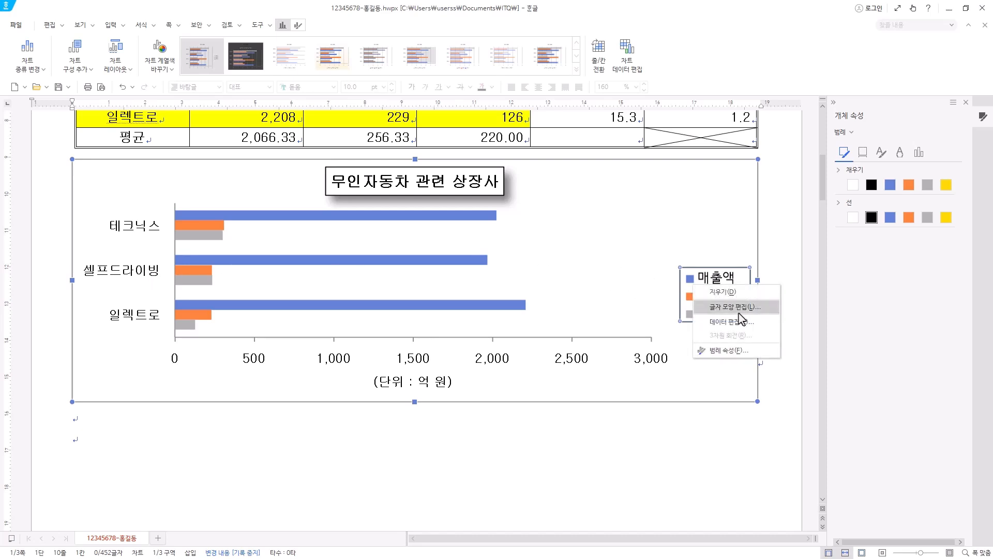
{"action": "left_click", "coordinate": [739, 310]}
{"action": "type", "text": "굴림"}
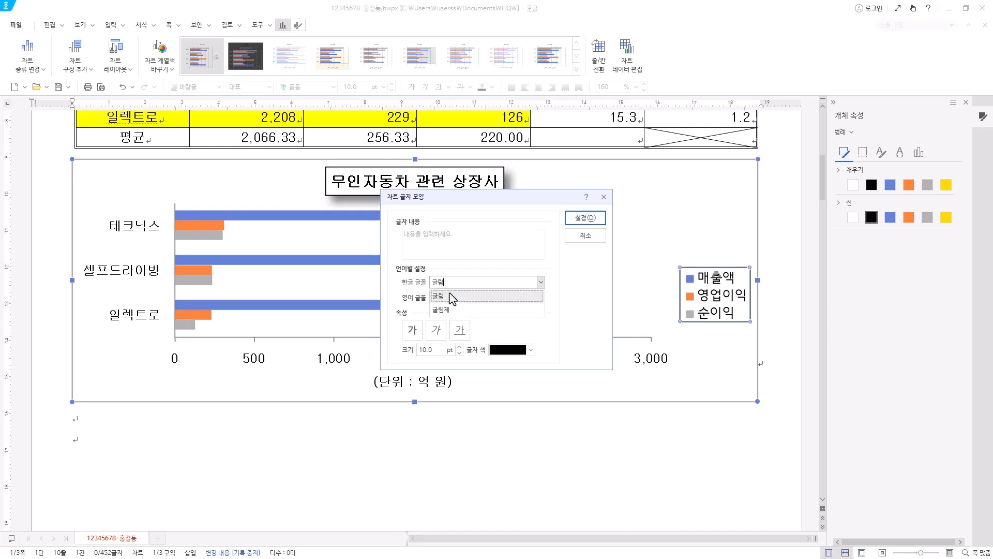
{"action": "left_click", "coordinate": [450, 297]}
{"action": "left_click", "coordinate": [585, 218]}
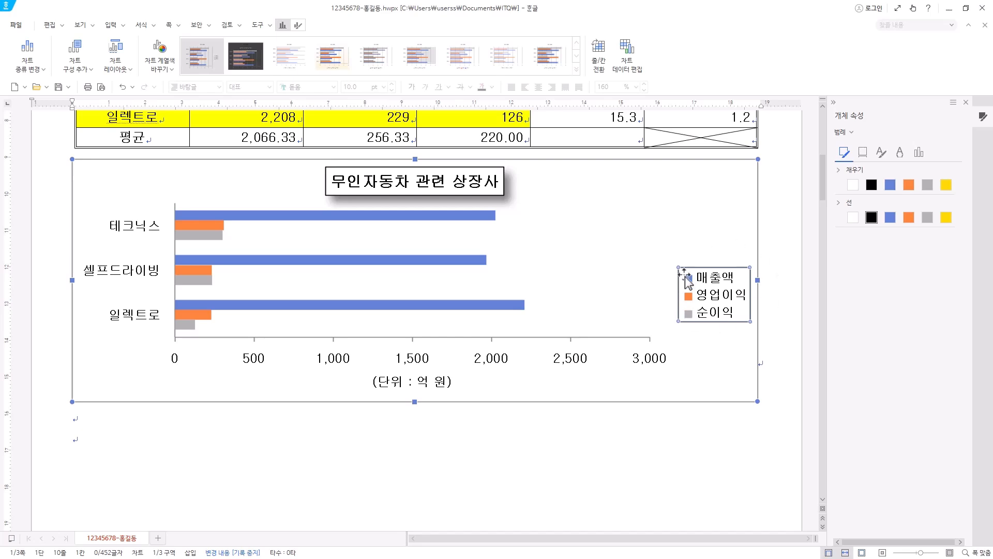
Step: Check the finished chart against the data table above it and save the document
{"action": "left_click", "coordinate": [556, 161]}
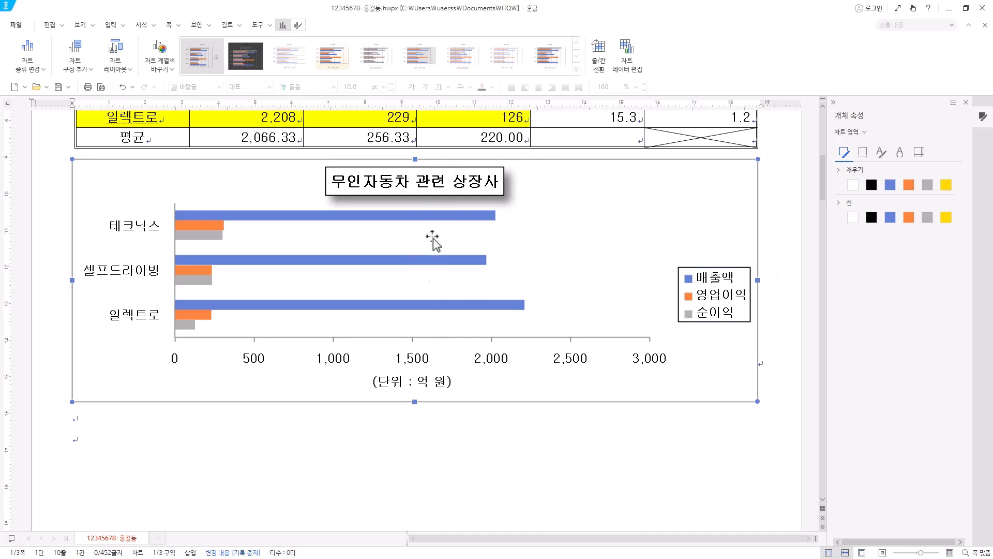
{"action": "scroll", "coordinate": [453, 158], "scroll_direction": "up", "scroll_amount": 3}
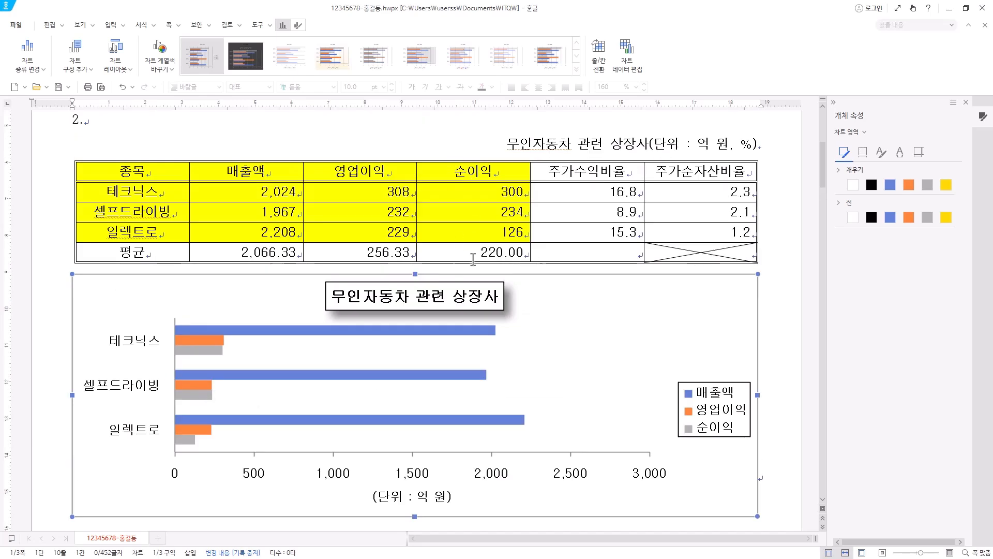
{"action": "scroll", "coordinate": [473, 258], "scroll_direction": "down", "scroll_amount": 3}
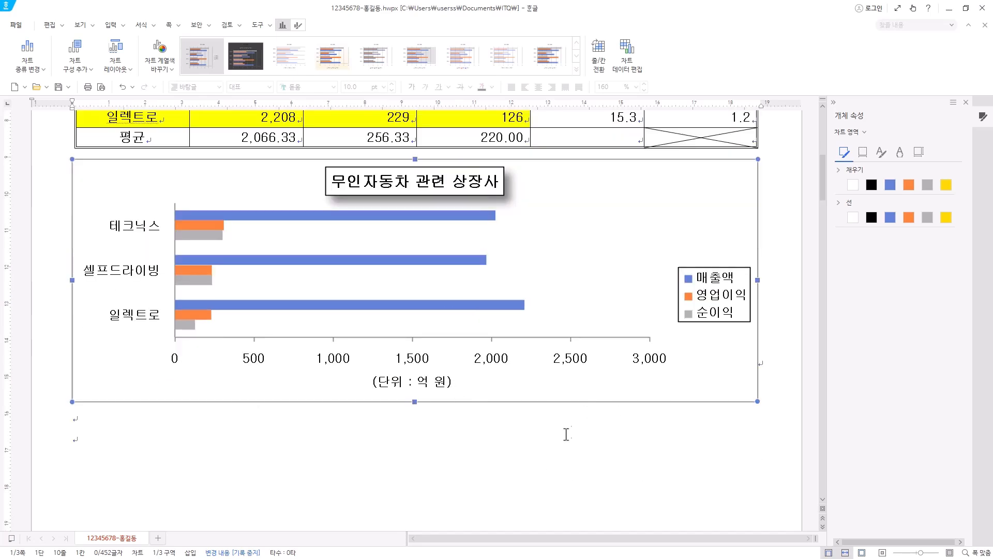
{"action": "left_click", "coordinate": [604, 395]}
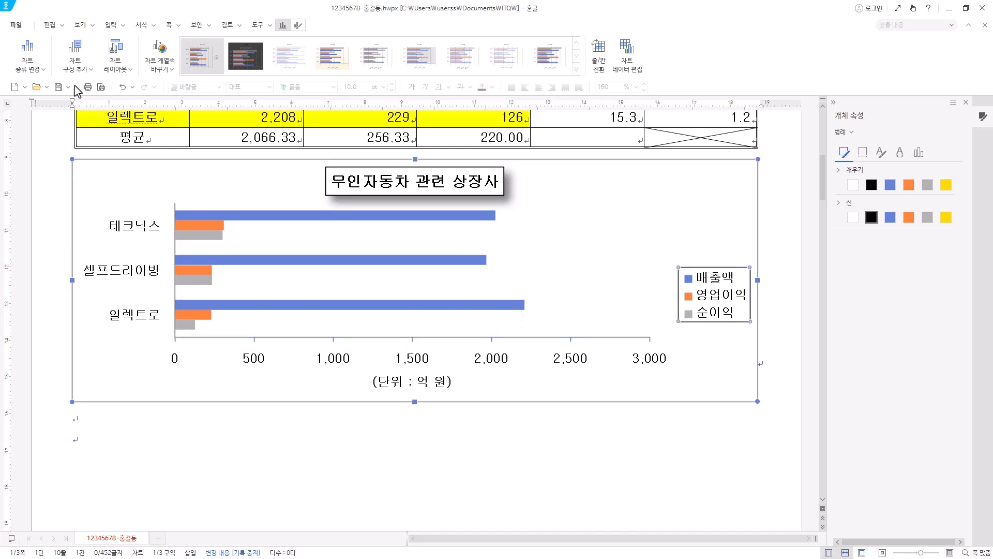
{"action": "left_click", "coordinate": [58, 90]}
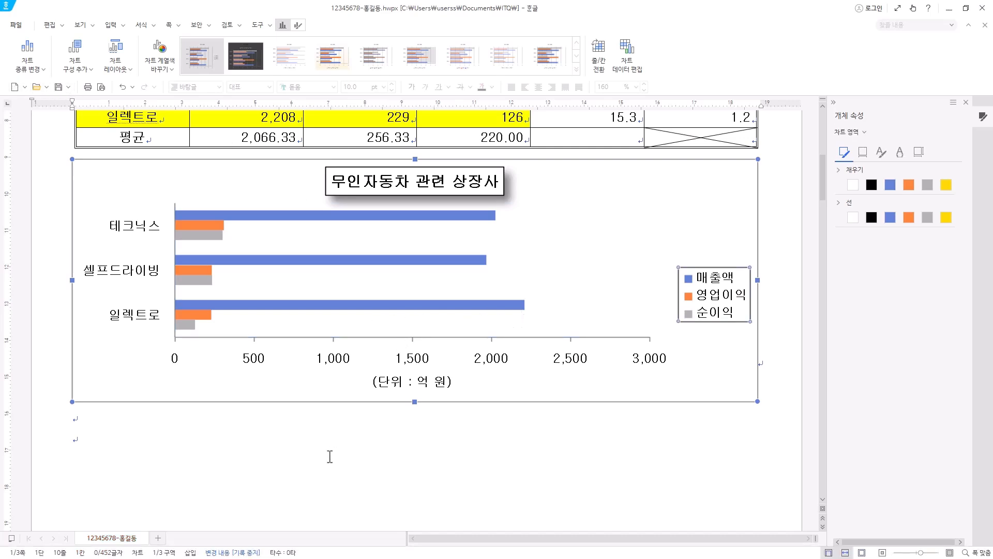